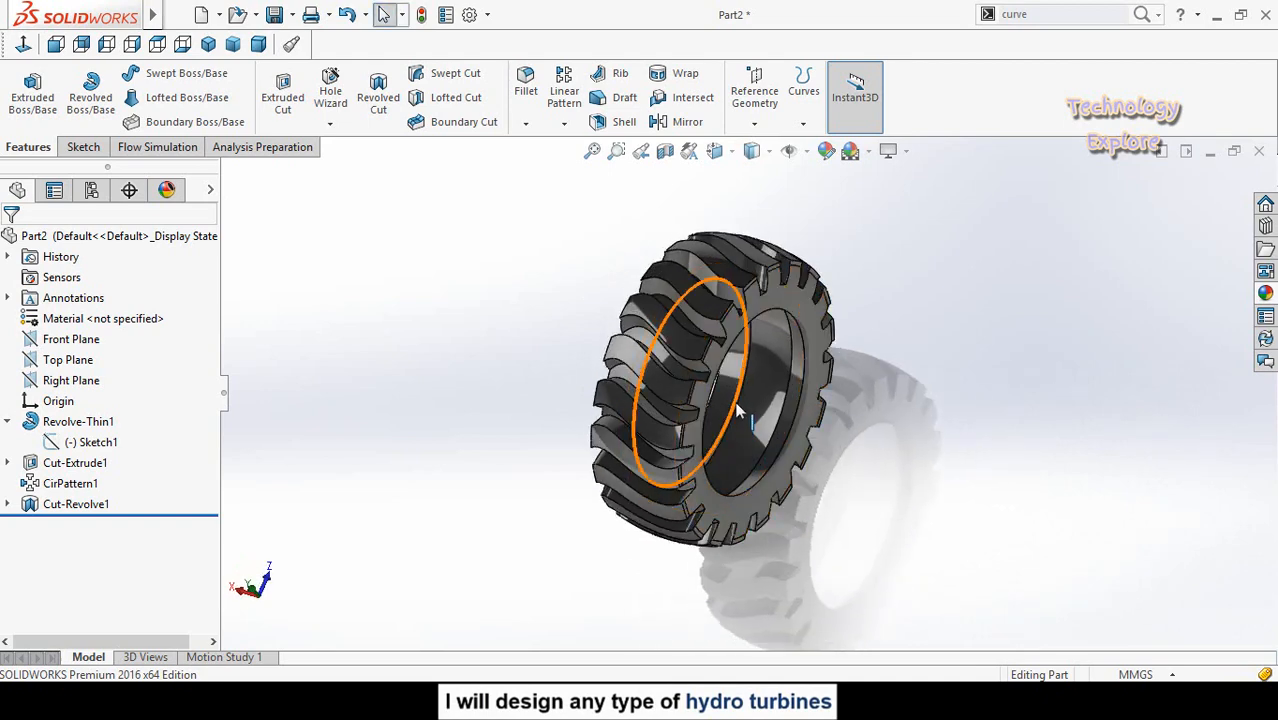
middle_drag(740, 450, 711, 372)
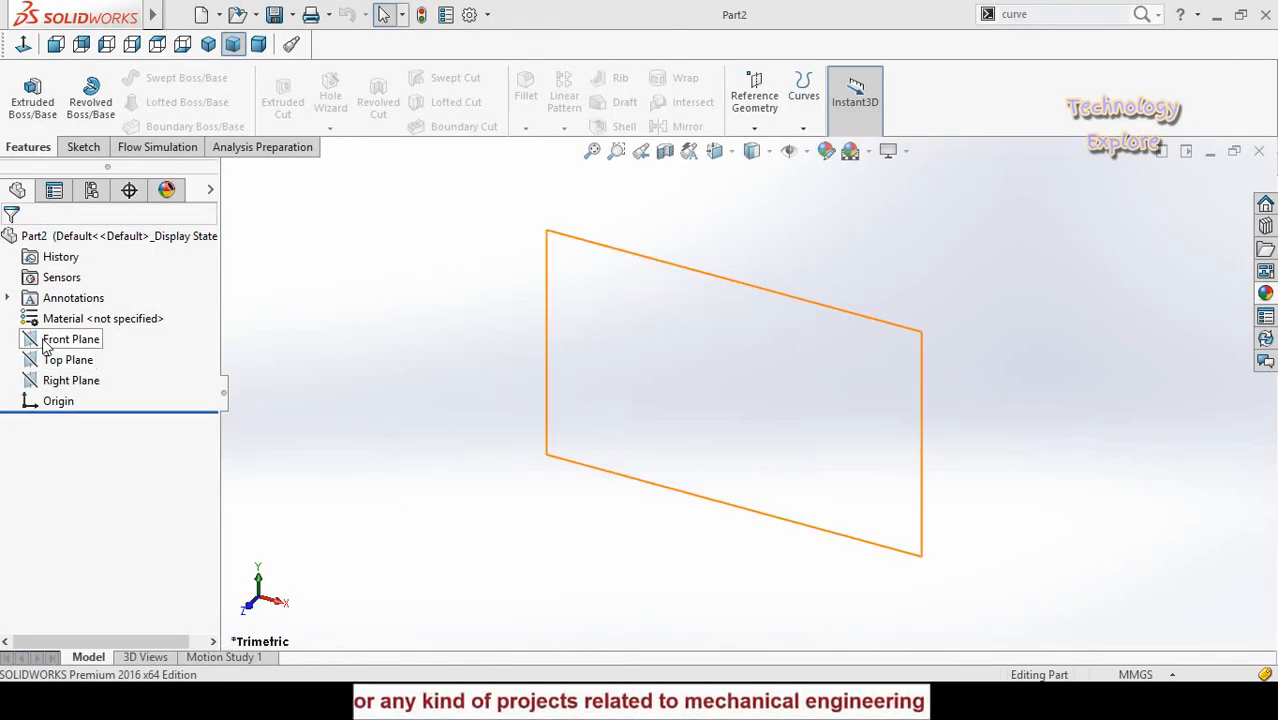
- Start a sketch on the Front Plane and draw a horizontal centerline from the origin toward negative X
click(40, 340)
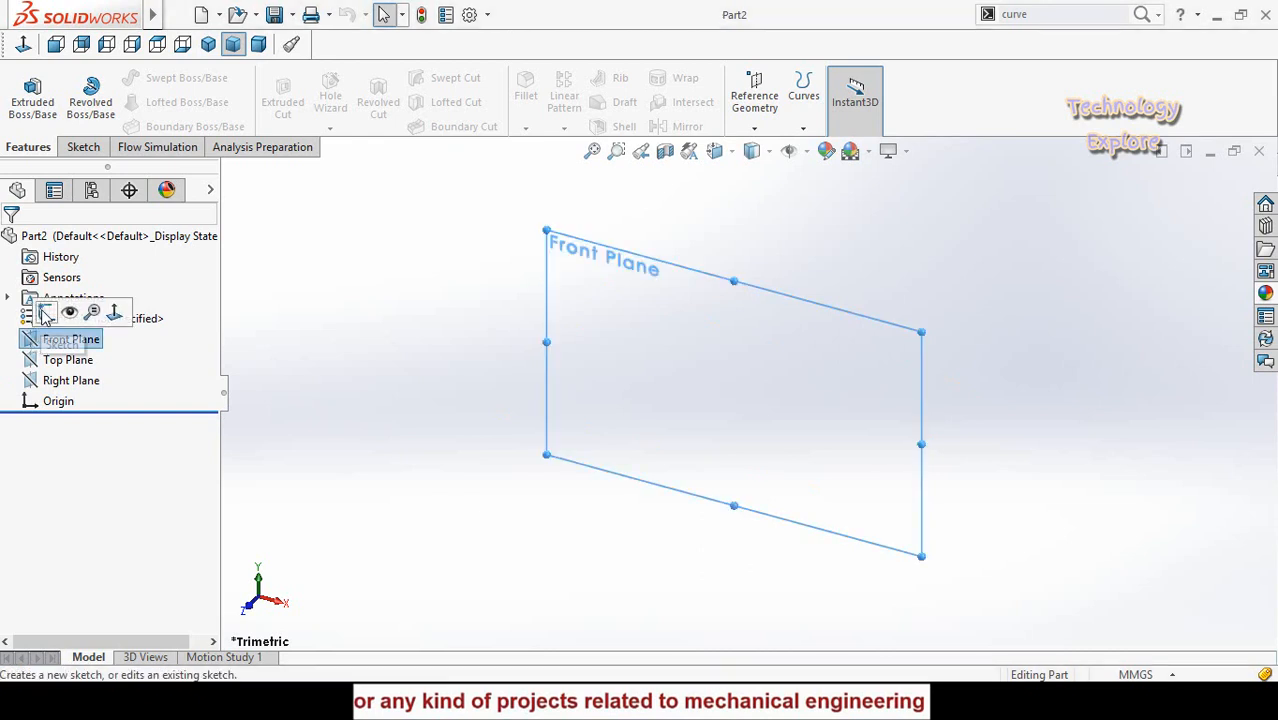
click(45, 314)
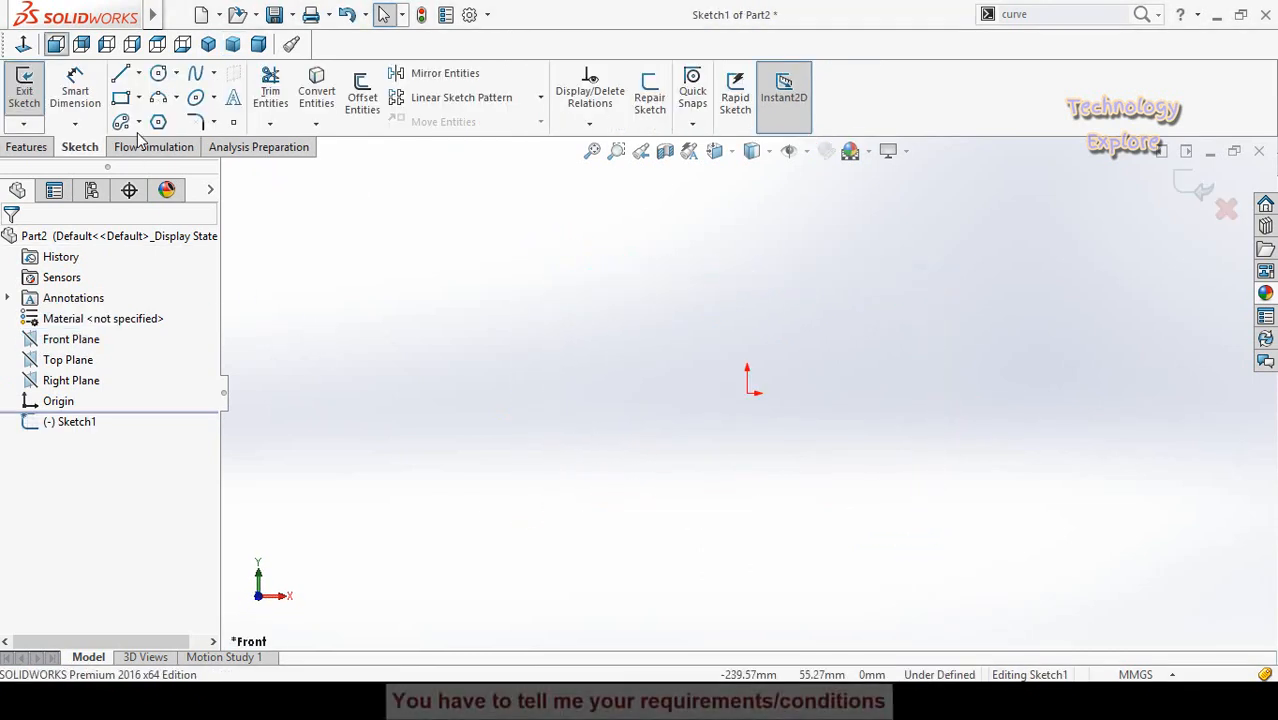
click(139, 74)
click(156, 117)
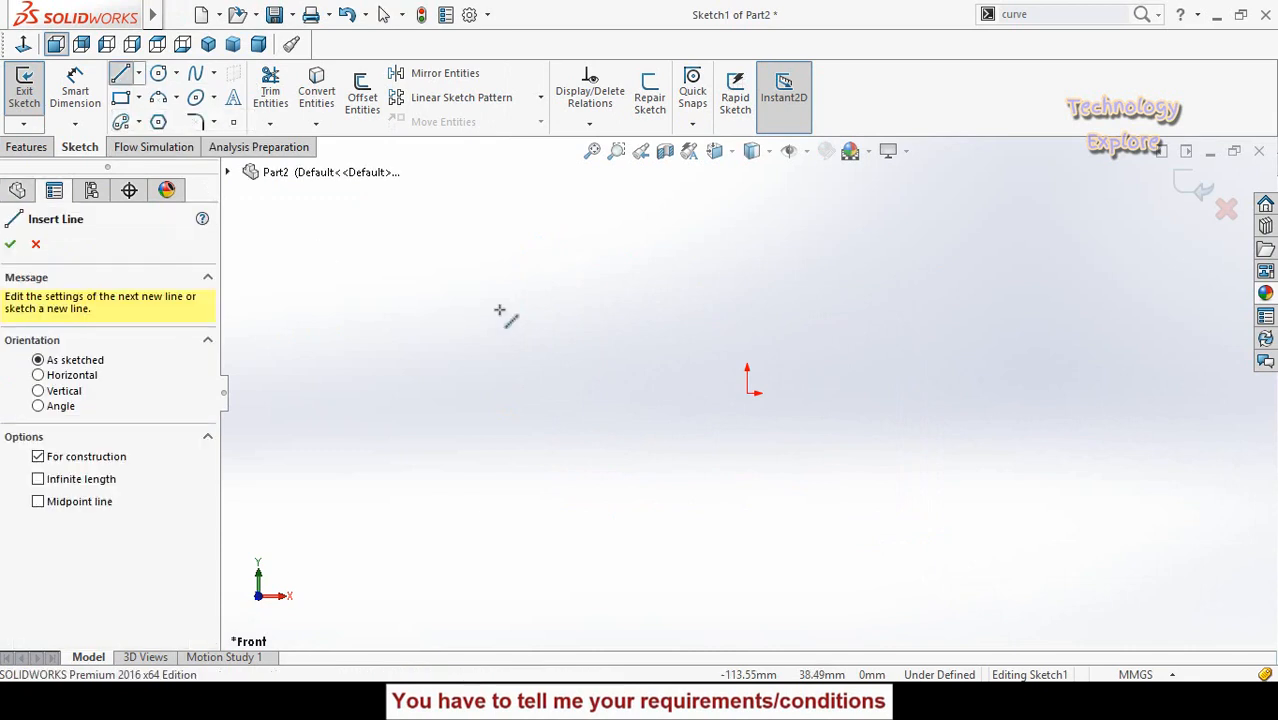
click(746, 394)
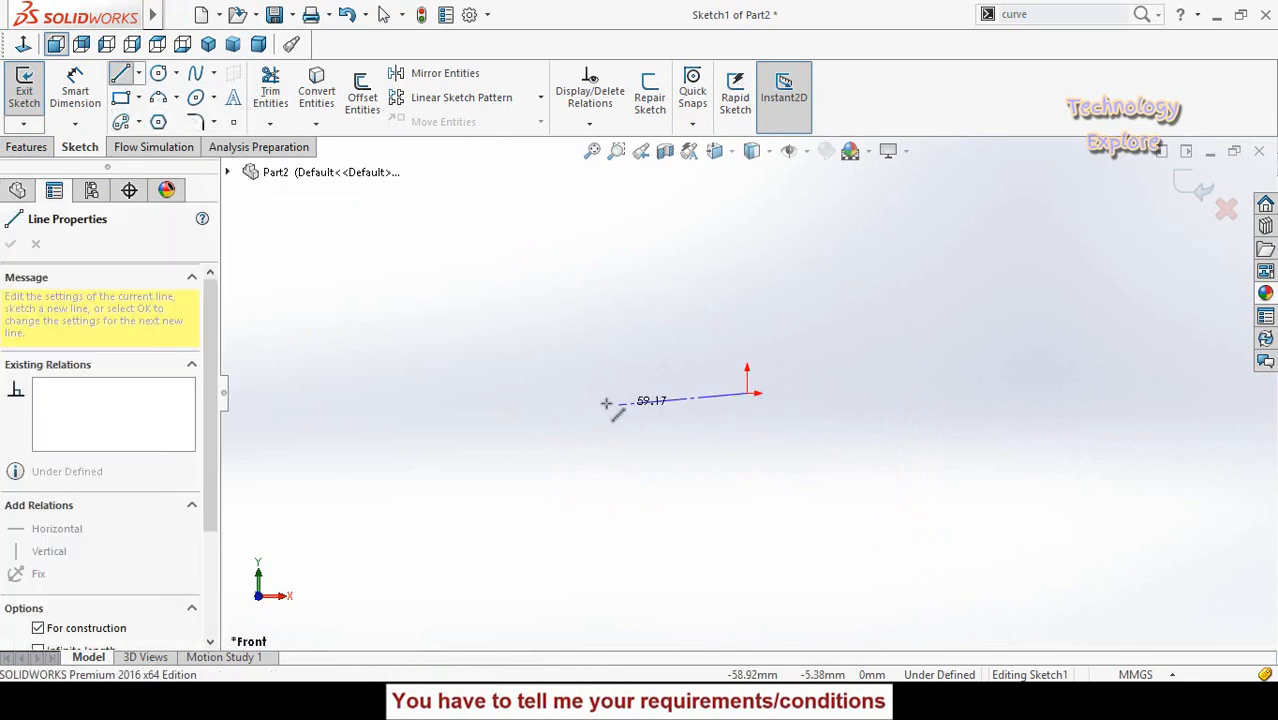
click(362, 393)
key(Escape)
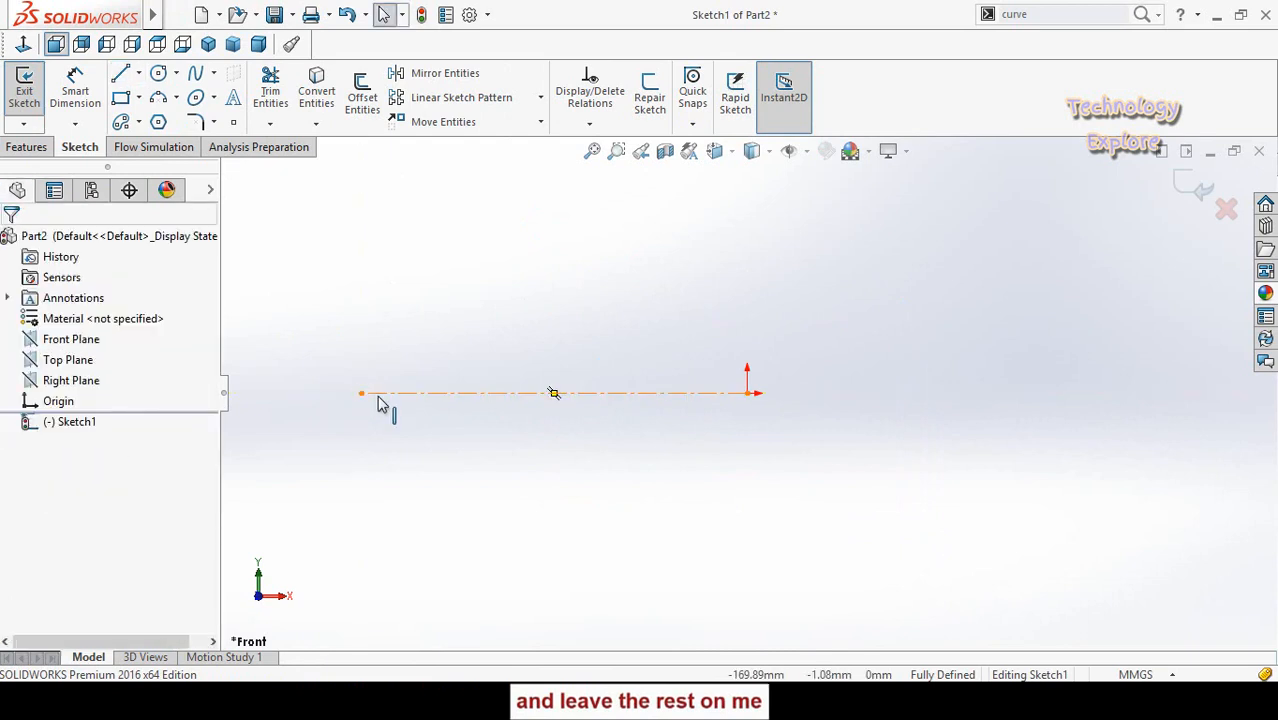
- Sketch three connected three-point arcs above the centerline, forming the left side, top and right side of an outward-bulging profile open at the bottom
click(159, 98)
click(447, 321)
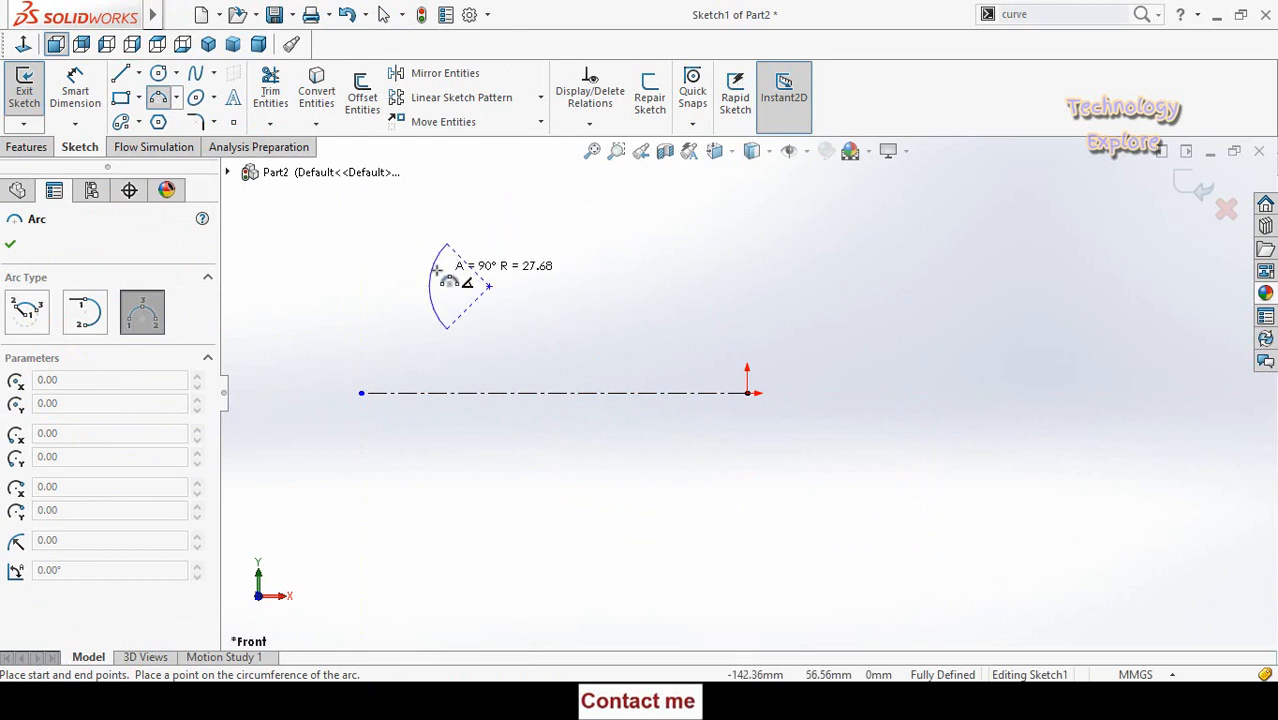
click(443, 287)
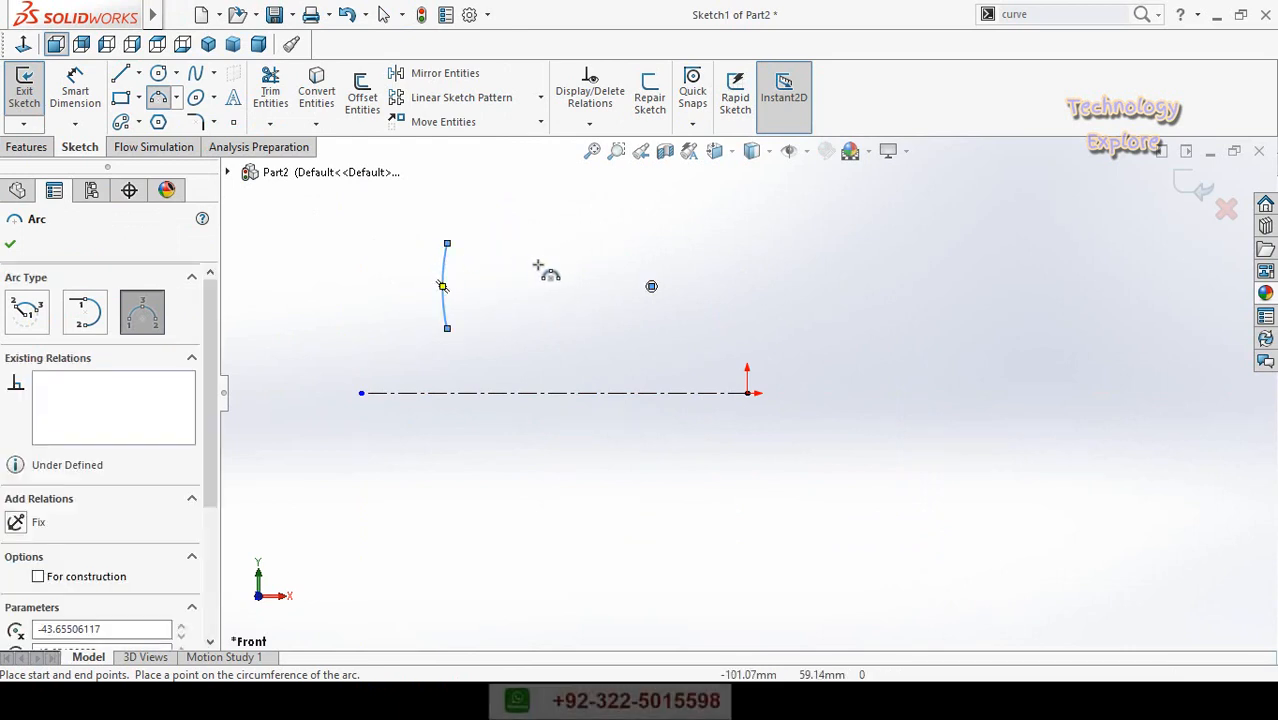
click(447, 243)
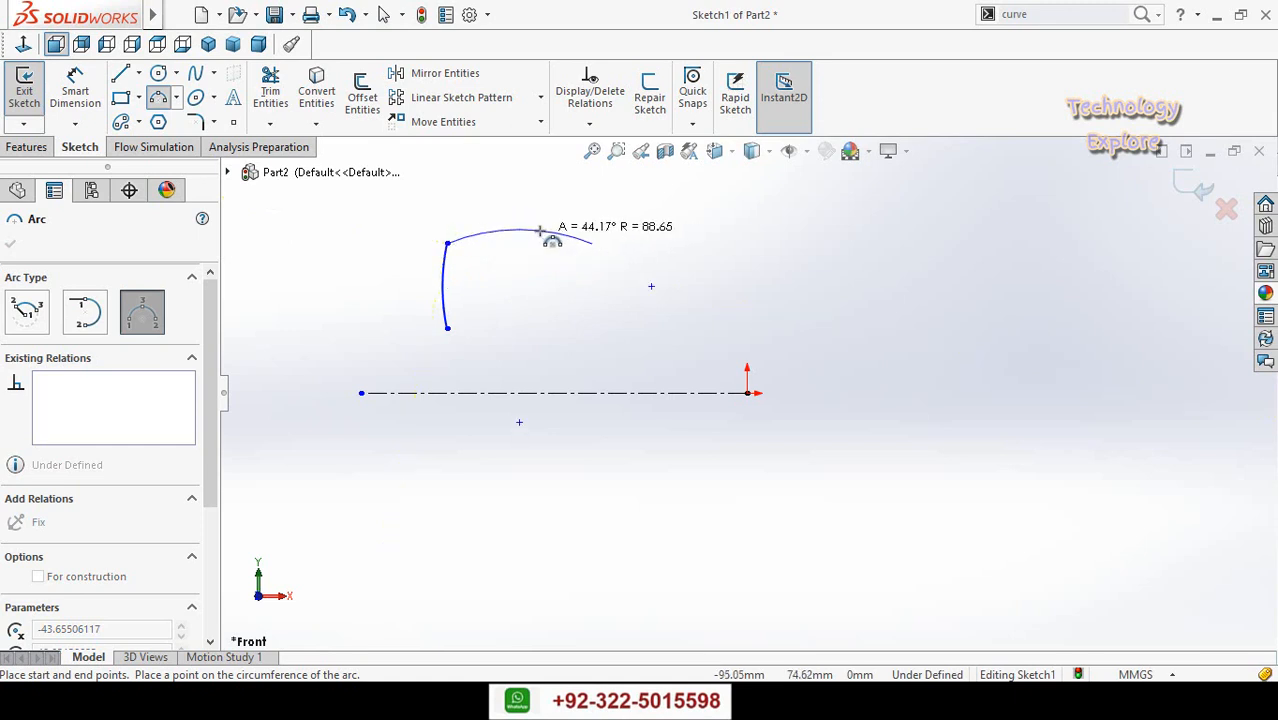
click(560, 235)
click(593, 243)
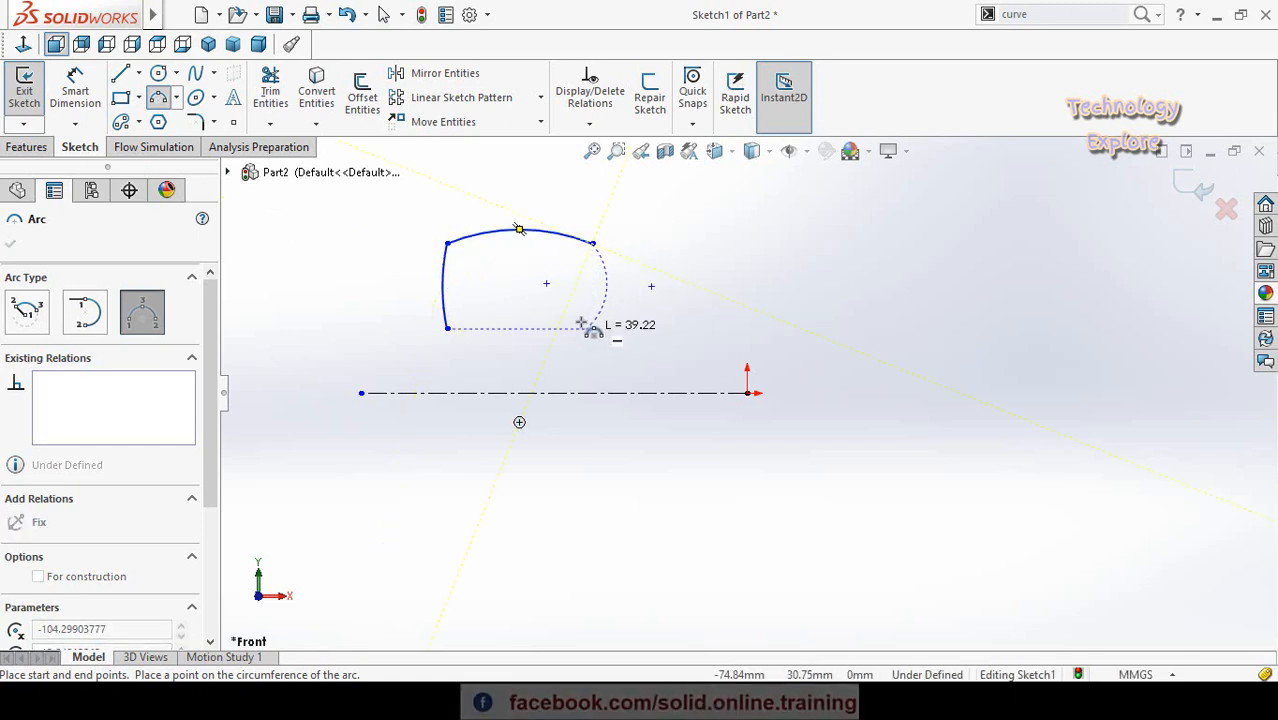
click(590, 327)
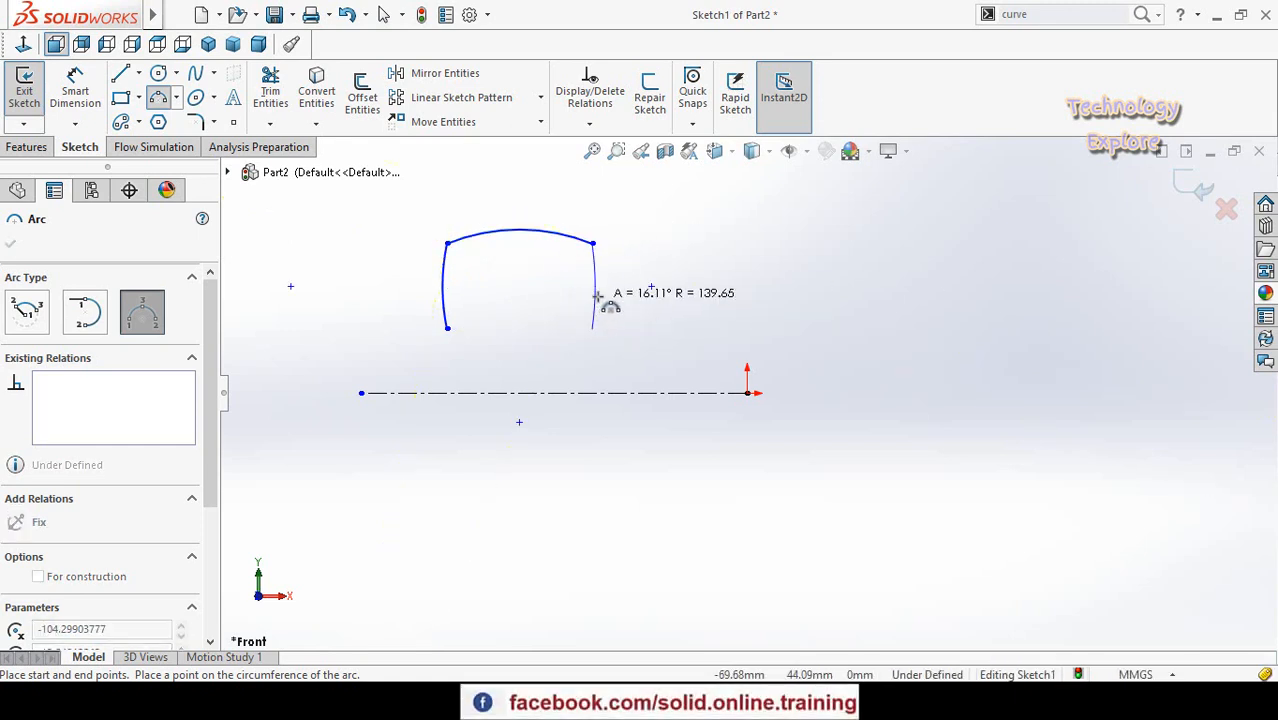
click(601, 295)
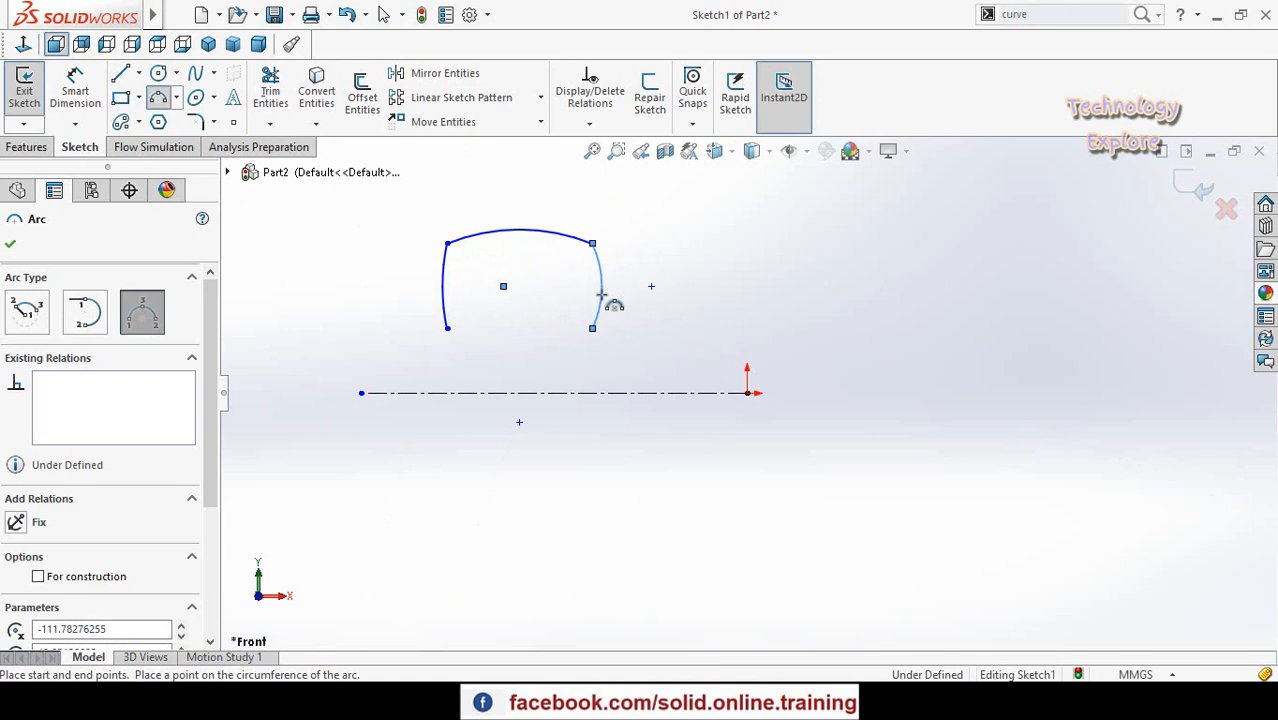
key(Escape)
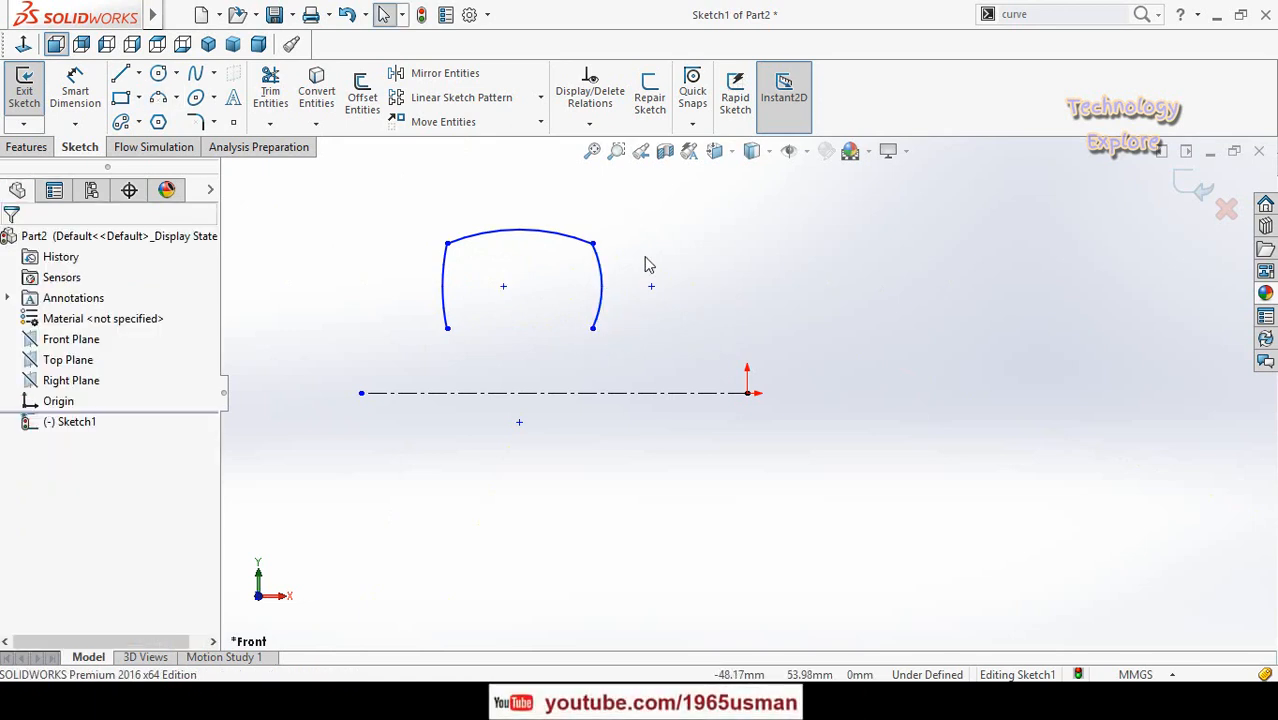
- Make the left and right side arcs of the profile equal in radius
drag(638, 257, 420, 330)
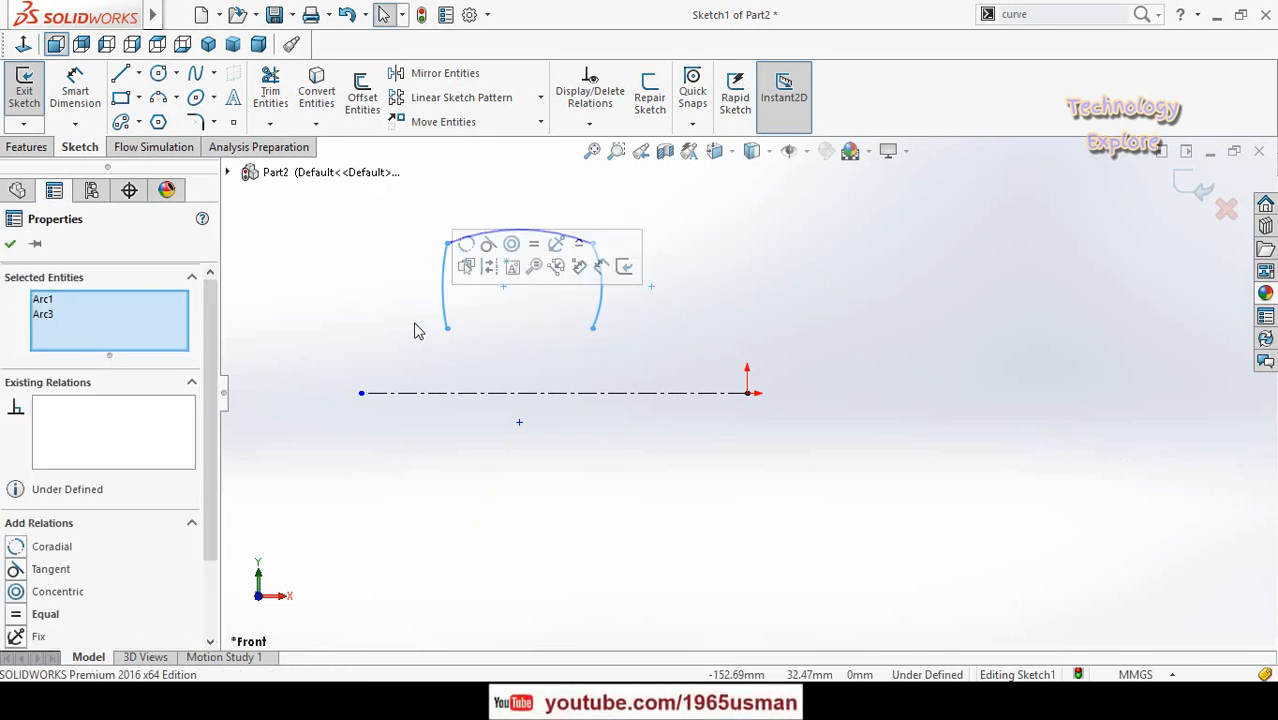
click(530, 280)
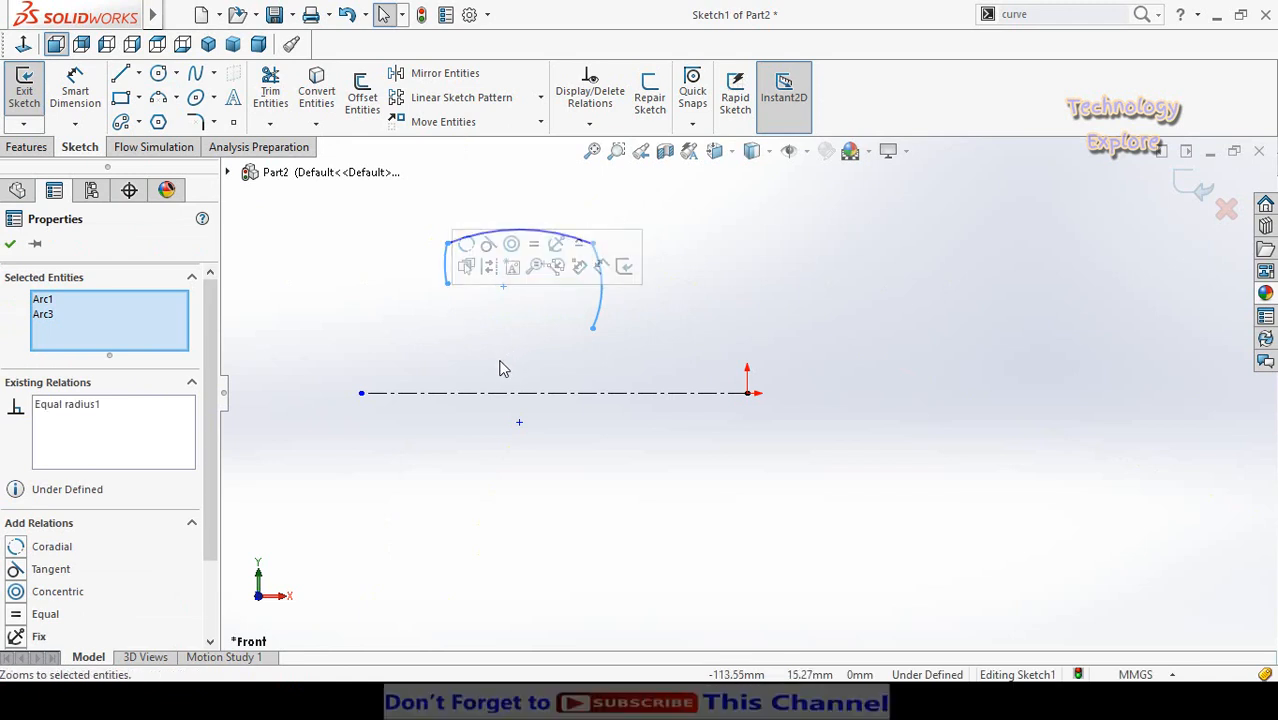
click(462, 372)
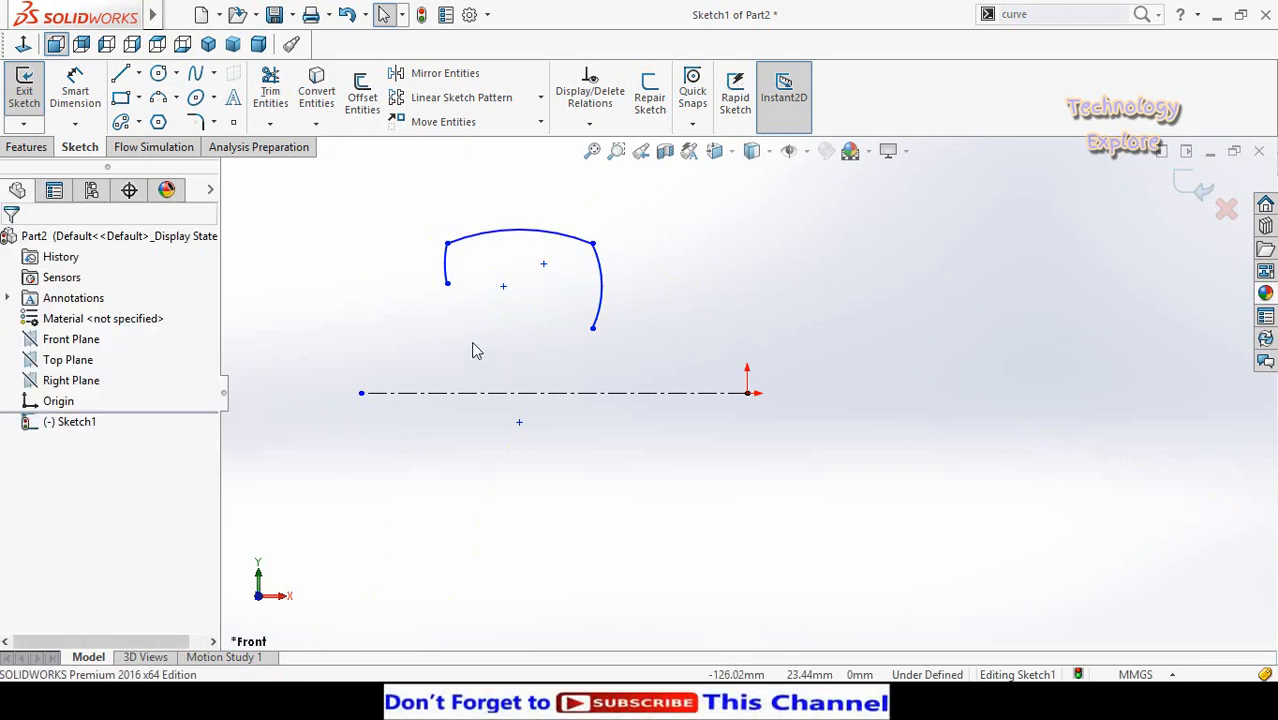
- Align the two lower endpoints of the side arcs horizontally, and likewise the two endpoints of the top arc
click(447, 284)
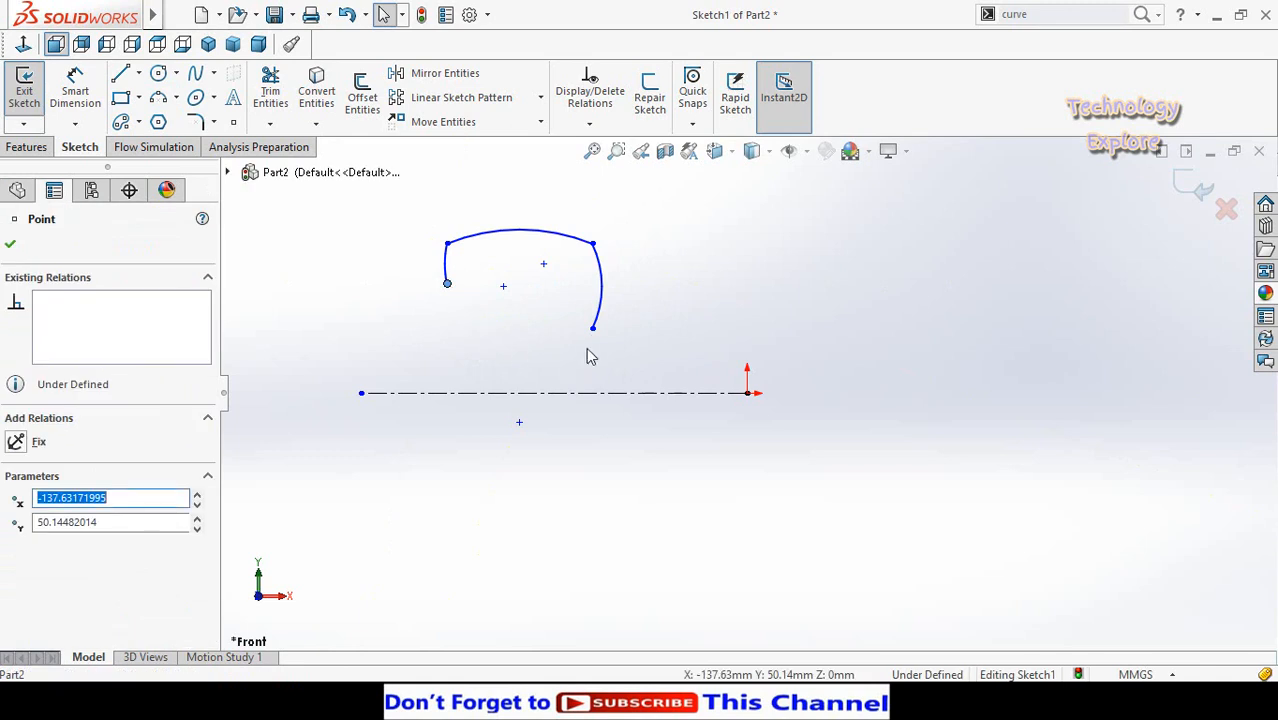
ctrl+click(593, 329)
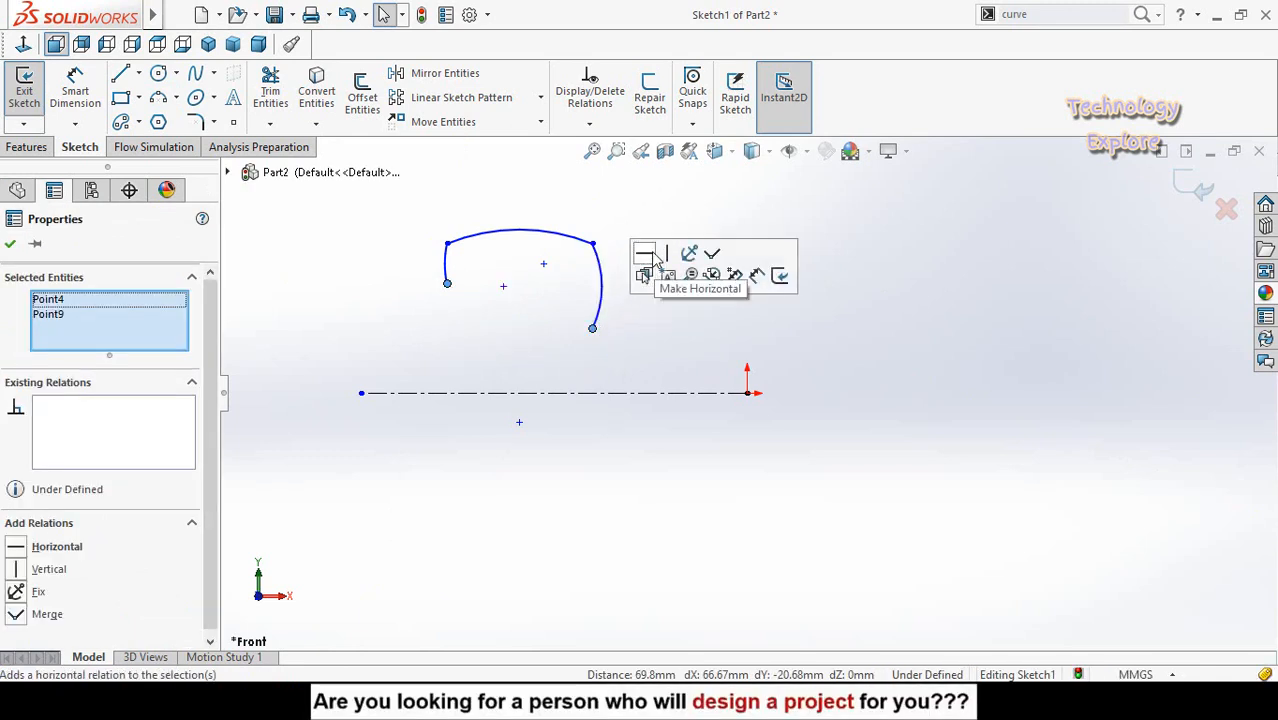
click(642, 256)
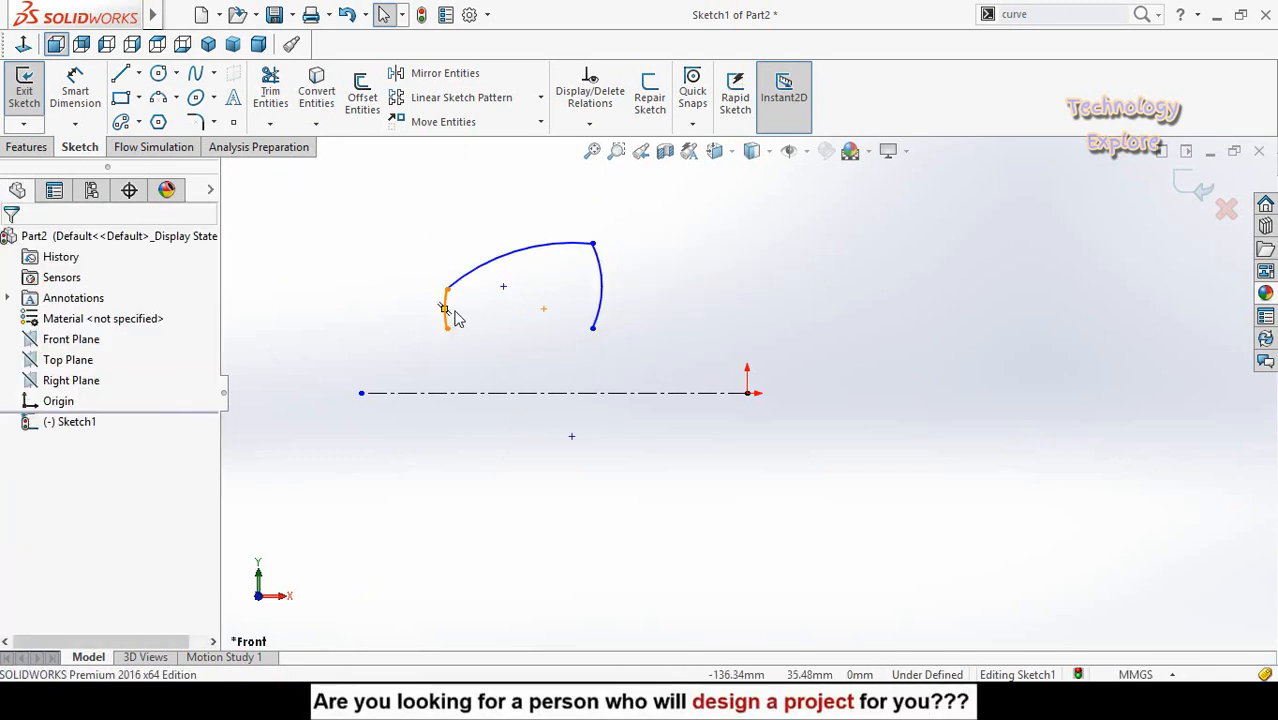
click(447, 289)
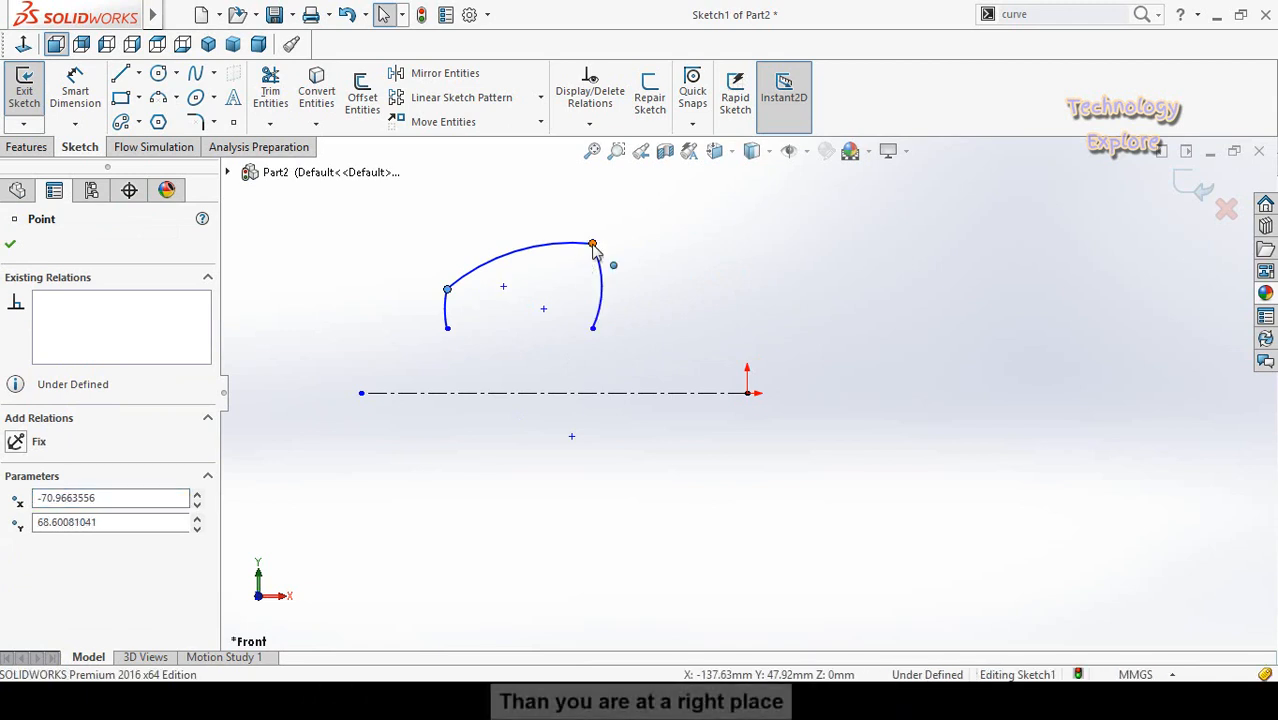
ctrl+click(593, 244)
click(645, 190)
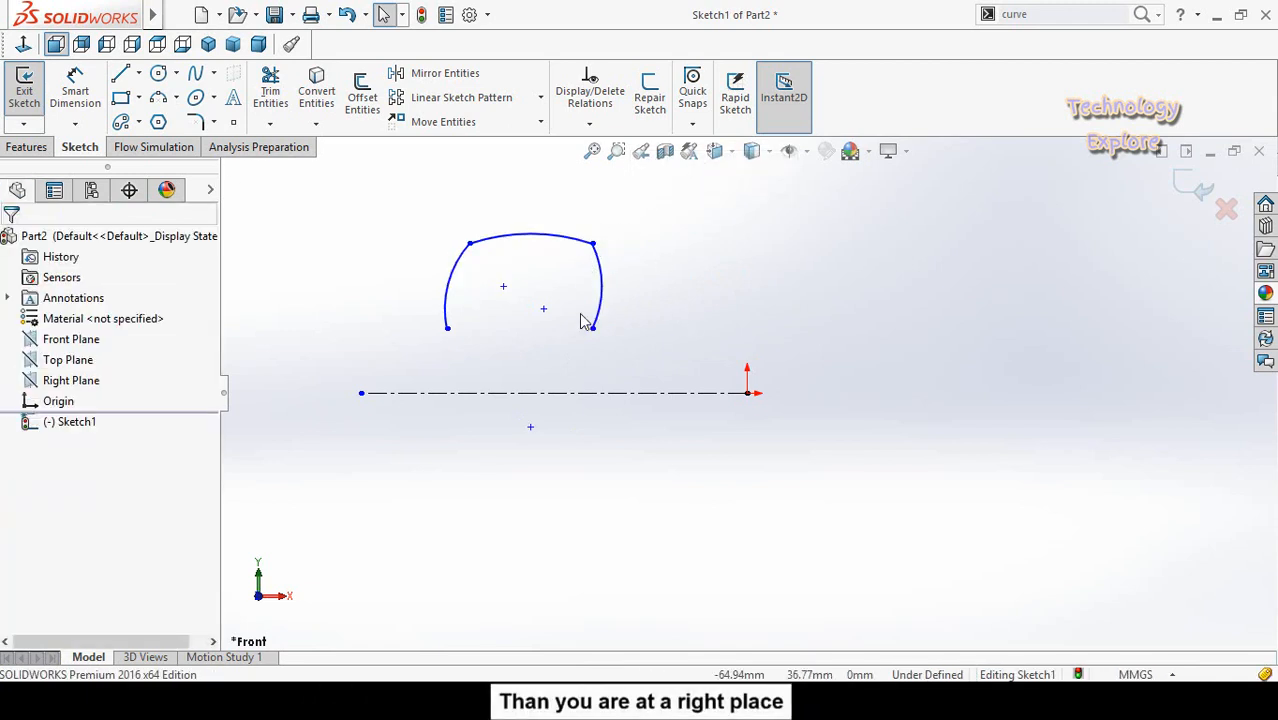
- Add a horizontal relation between the center points of the two side arcs
click(546, 314)
ctrl+click(503, 288)
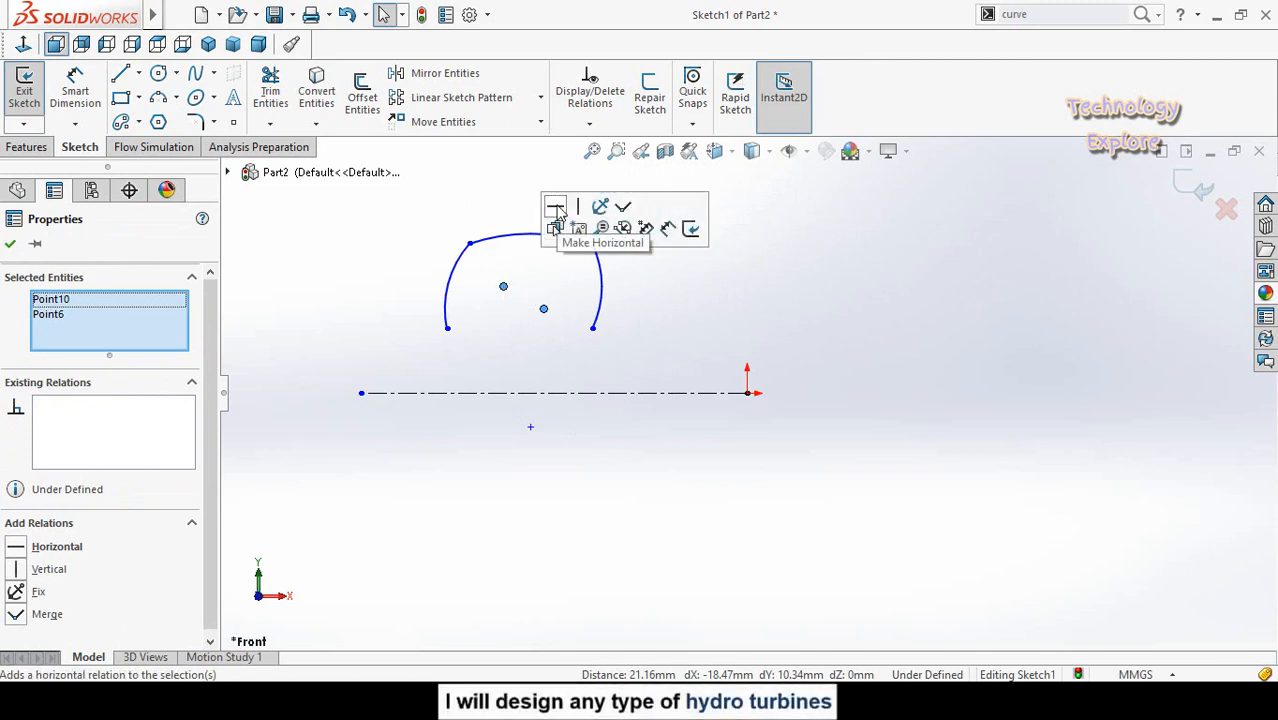
click(563, 369)
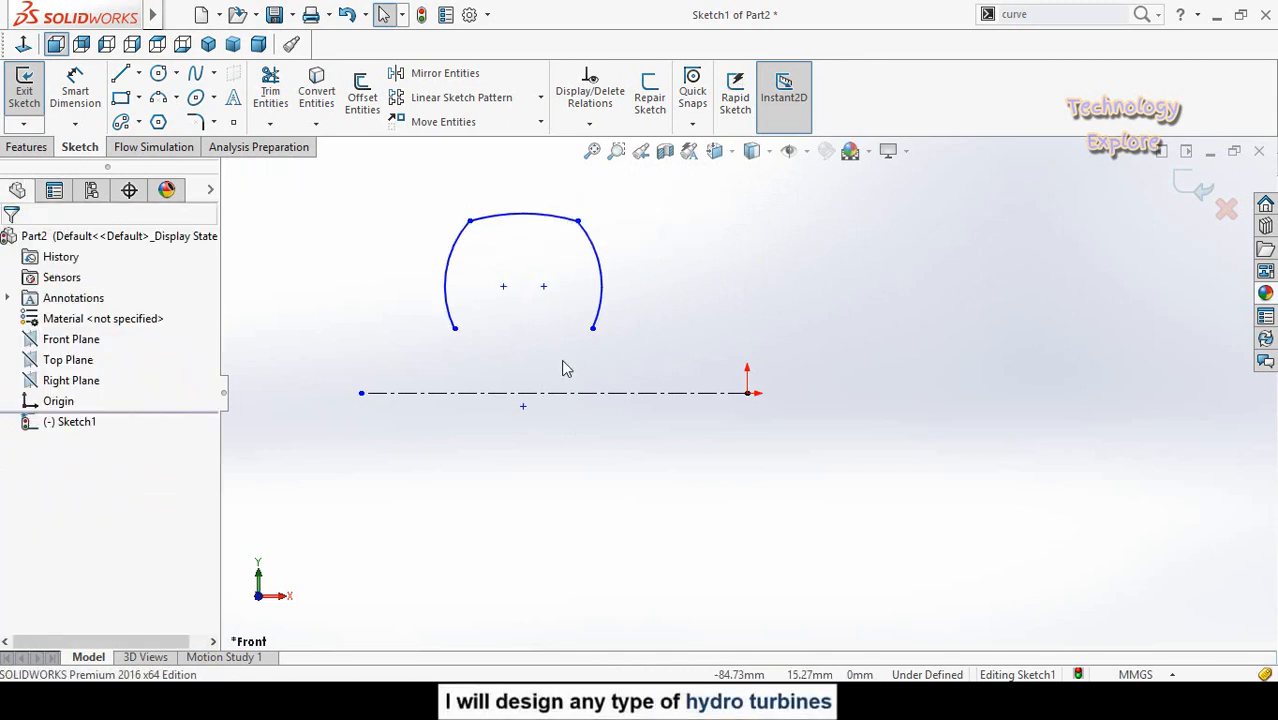
- Pull the profile's upper-left corner down and outward to widen the top arc and shorten the side arcs
scroll(553, 265, down, 1)
scroll(553, 265, up, 1)
click(542, 271)
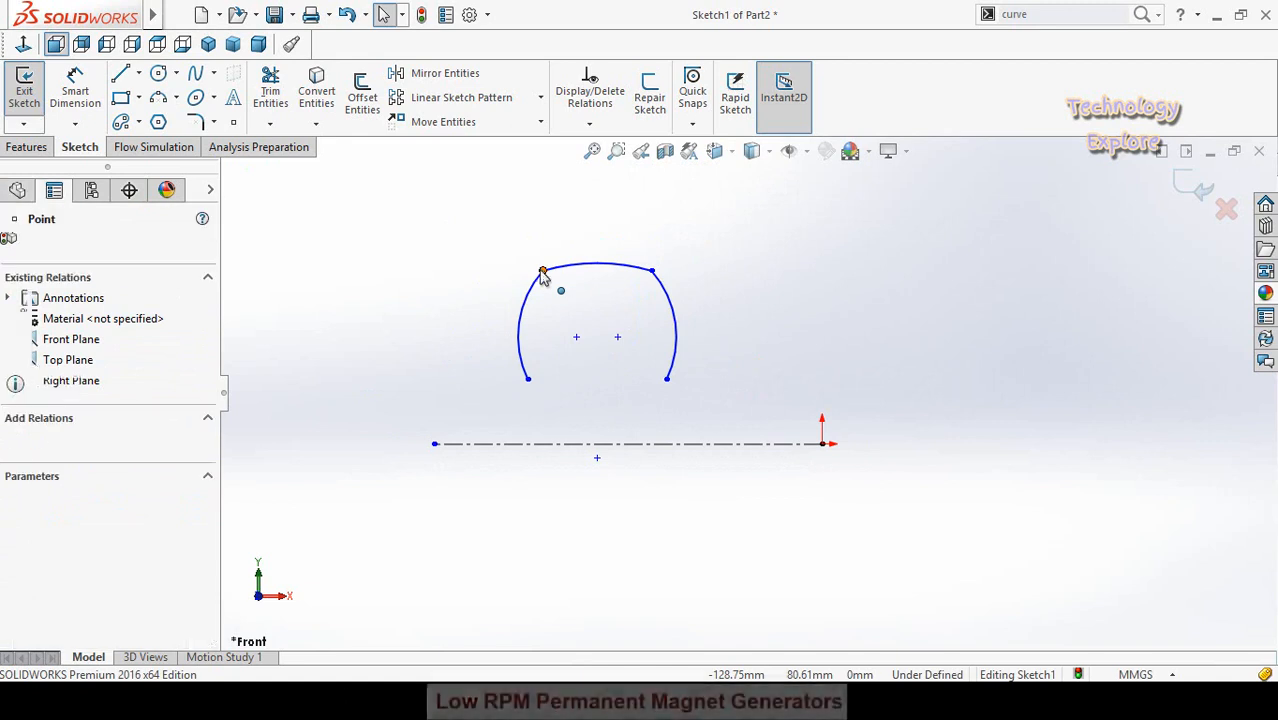
drag(542, 271, 510, 317)
click(474, 342)
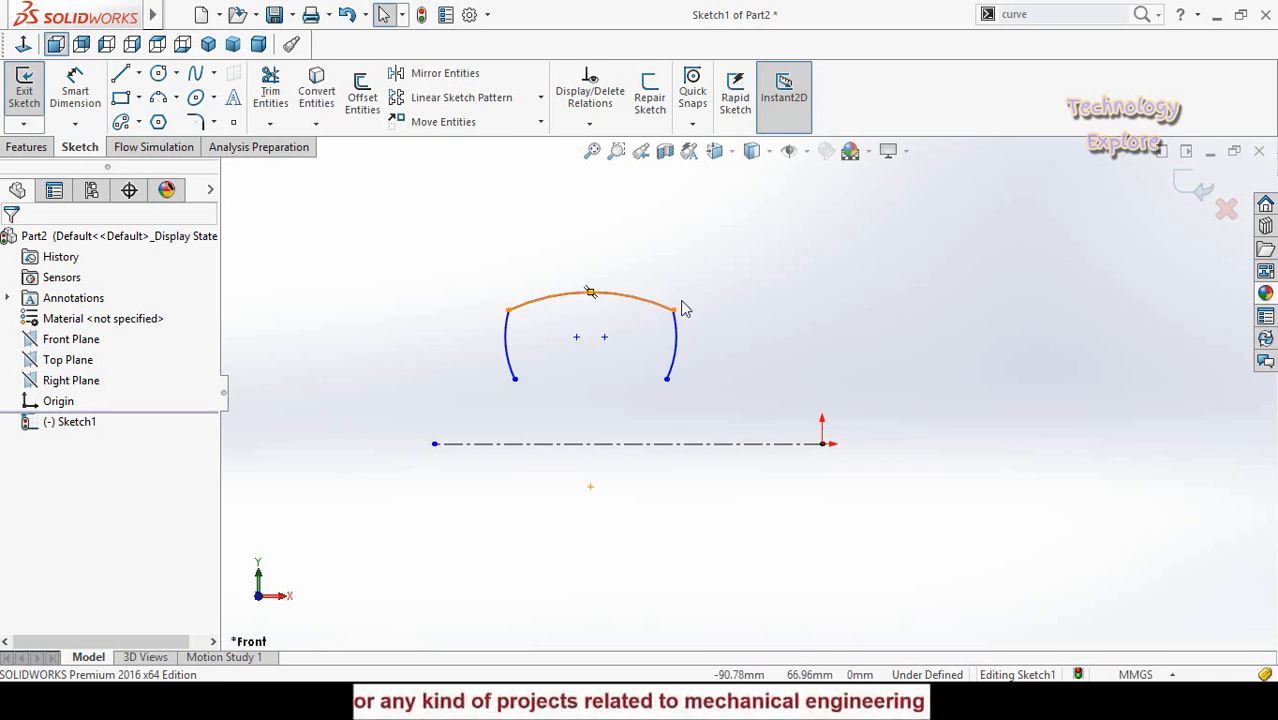
- Add a vertical relation between the midpoint of the top arc and the midpoint of the centerline
click(590, 295)
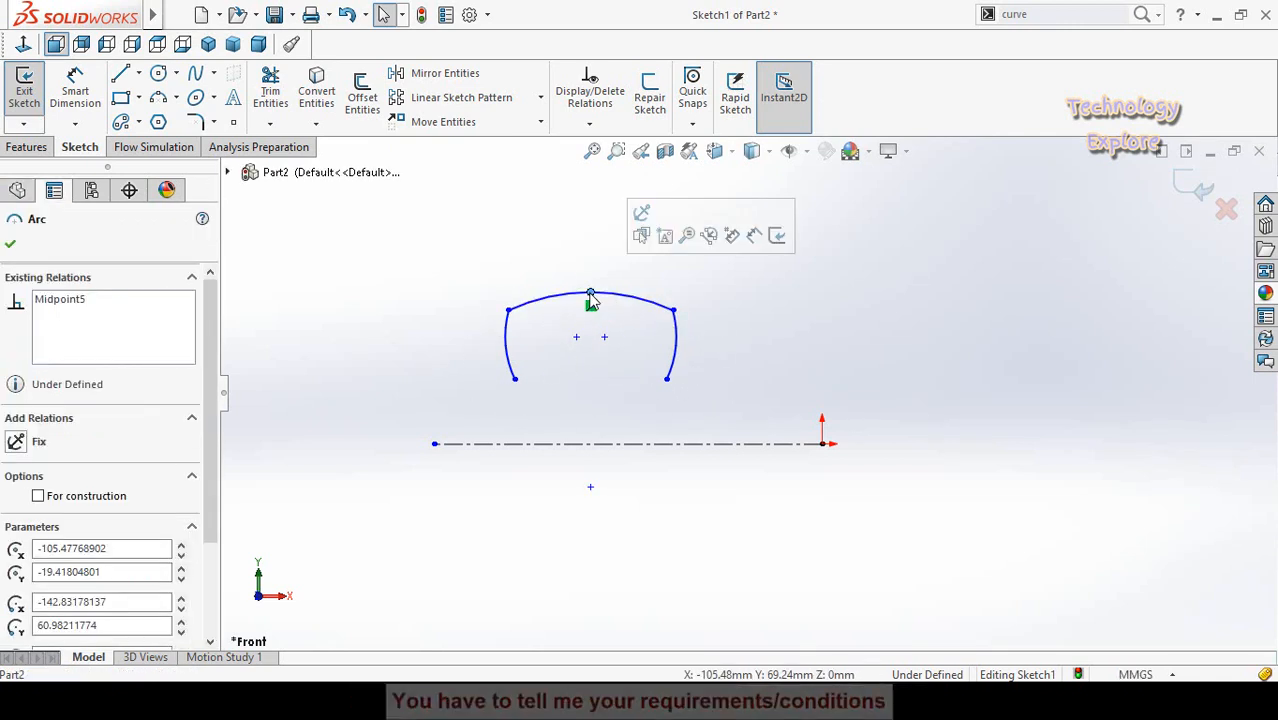
ctrl+click(628, 444)
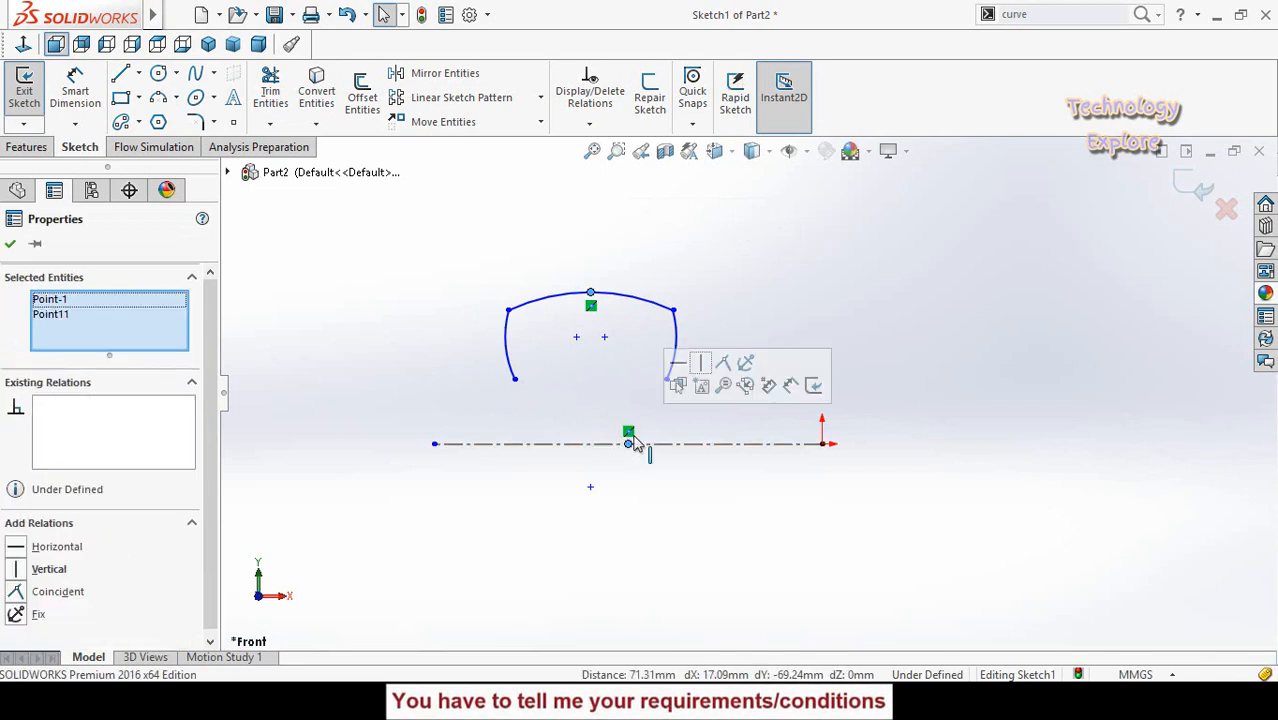
click(635, 536)
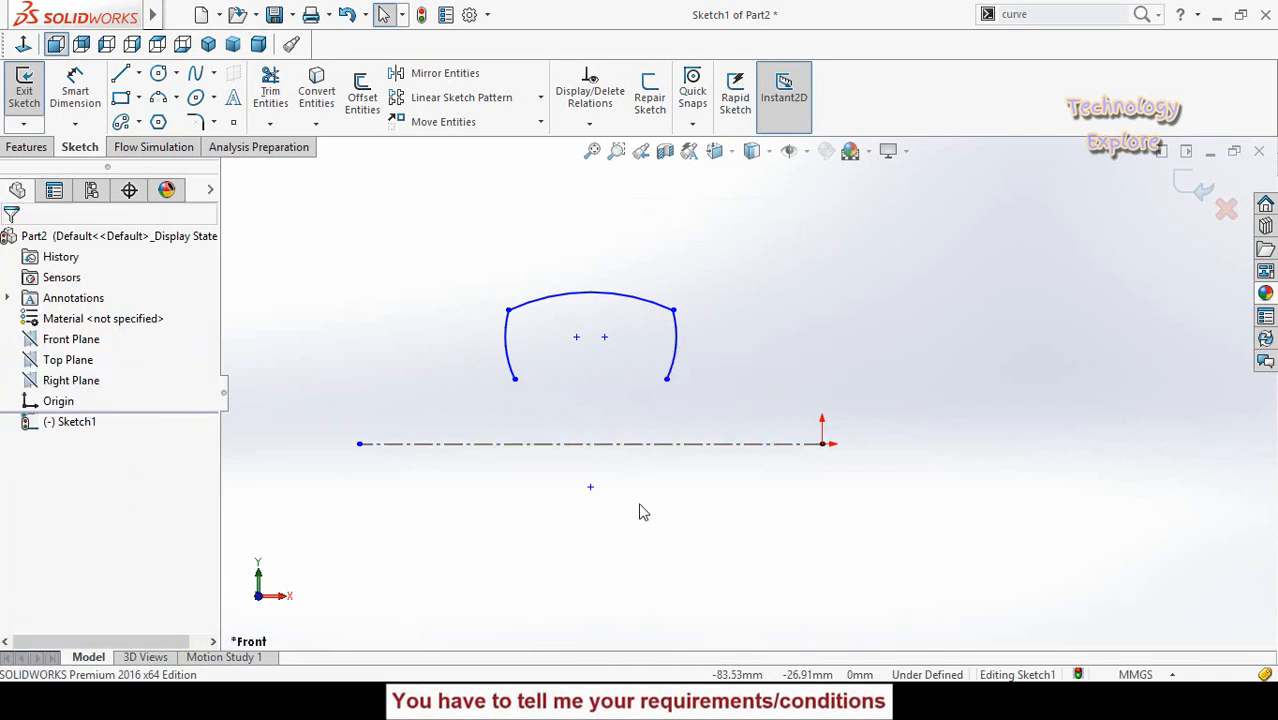
- Dimension the profile's height from the lower right endpoint to the top arc's midpoint as 40 mm
scroll(645, 513, up, 2)
right_drag(656, 516, 661, 400)
scroll(661, 400, down, 3)
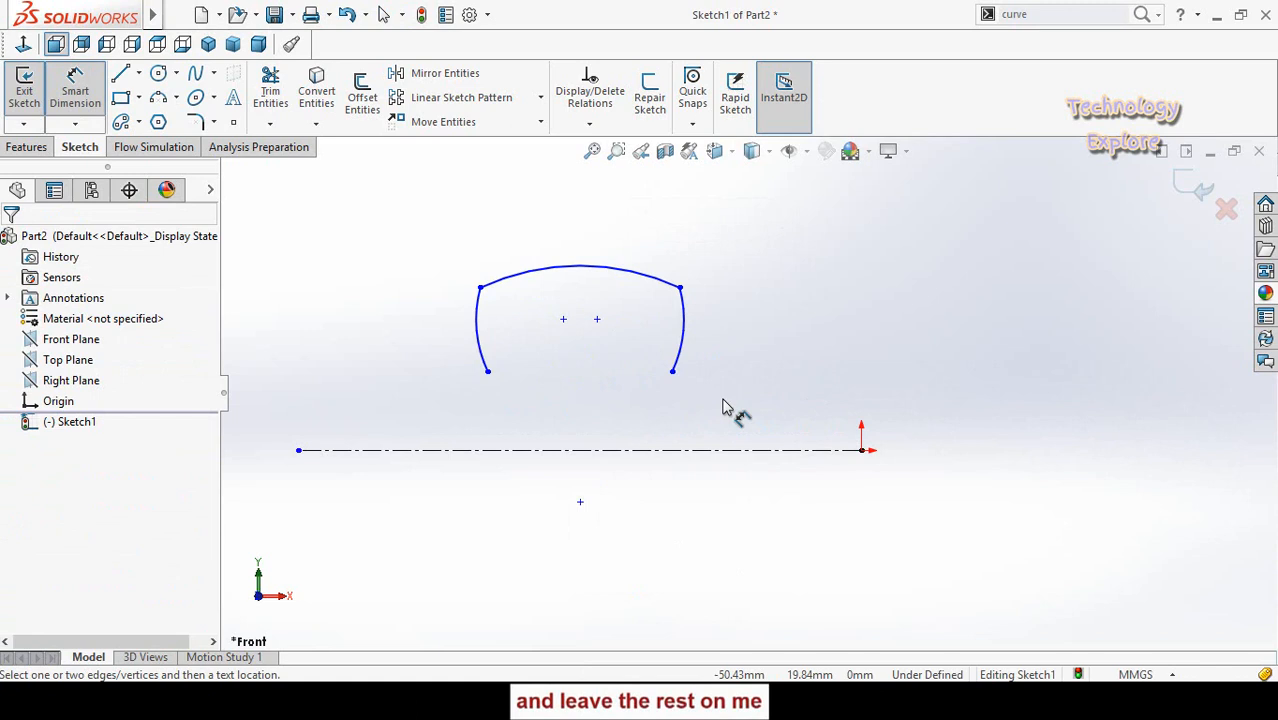
click(662, 367)
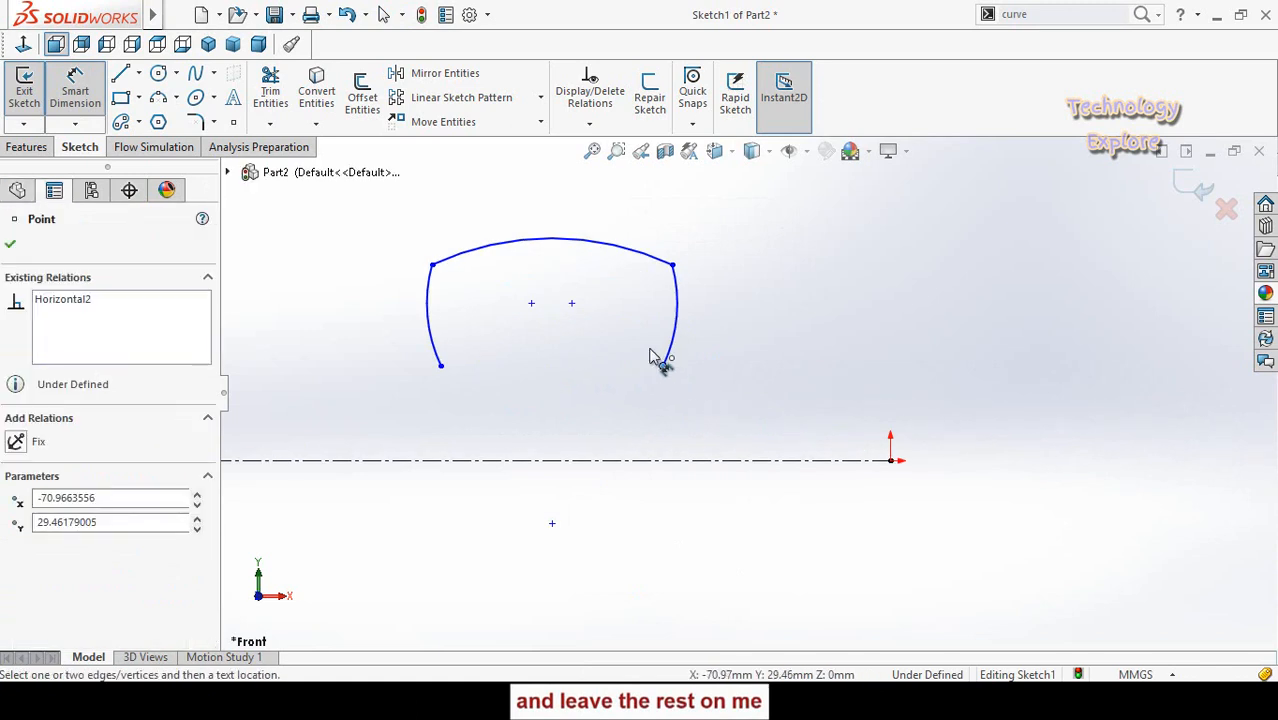
click(551, 239)
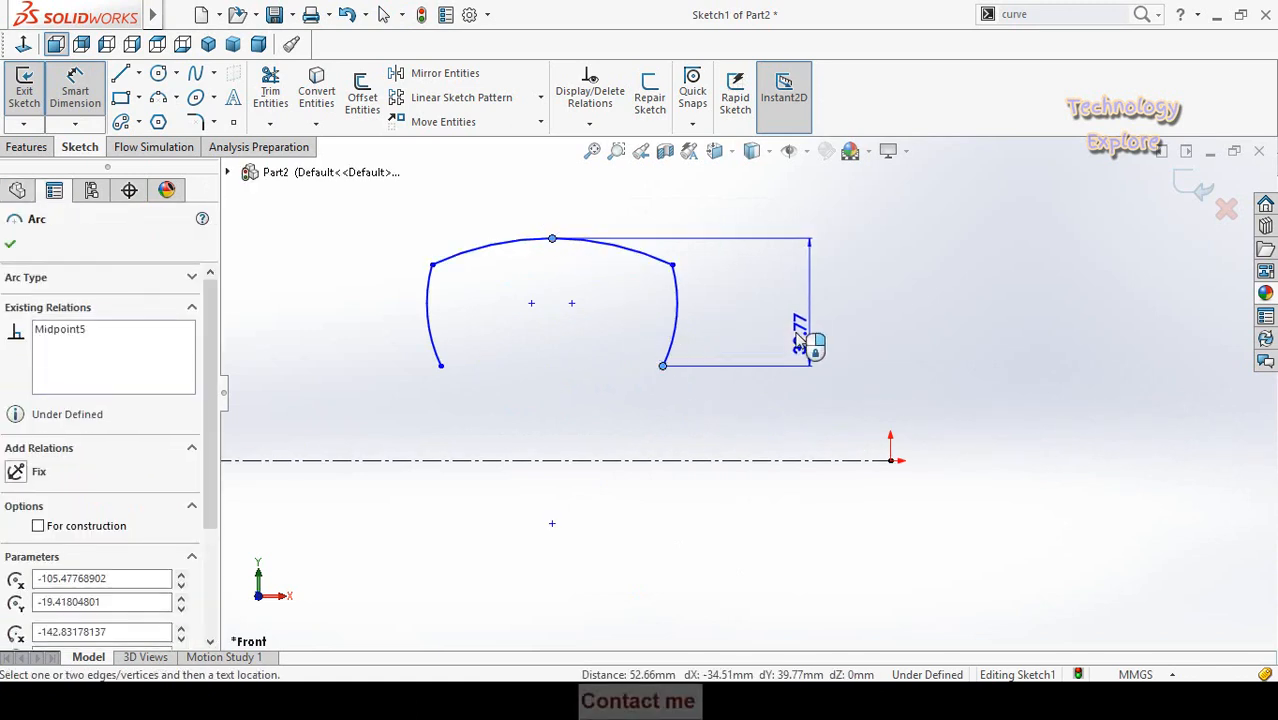
click(796, 302)
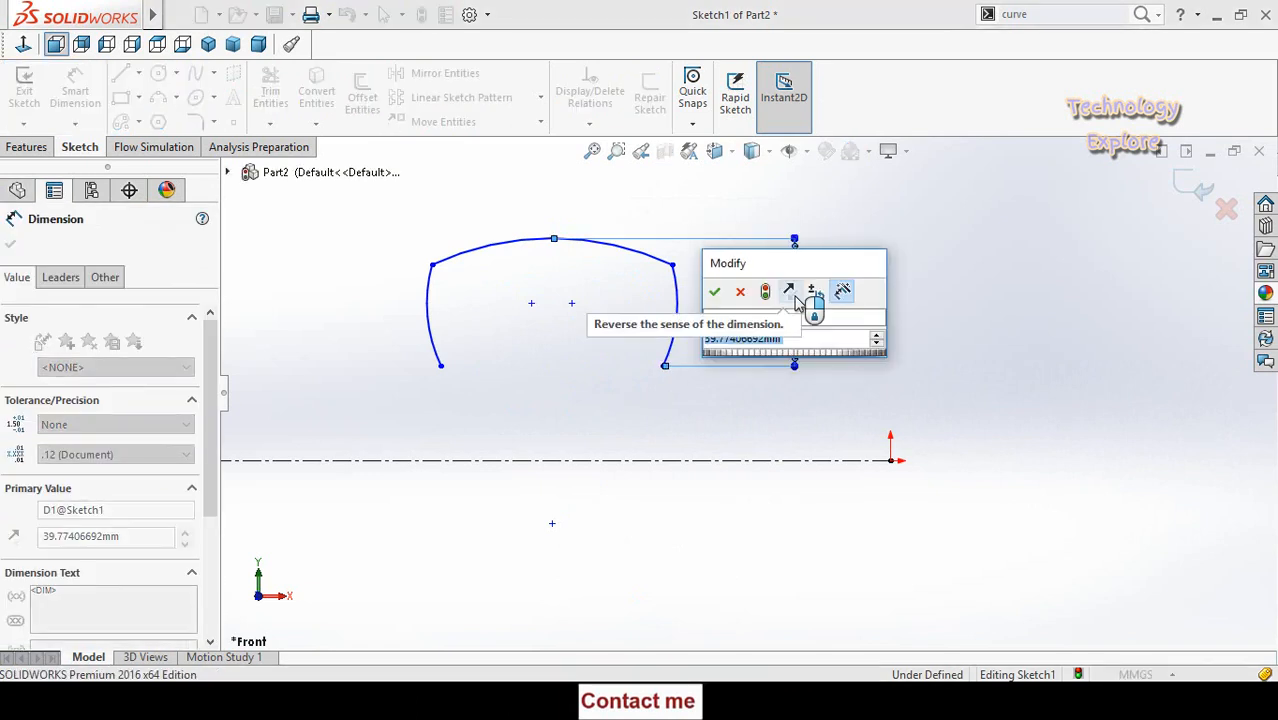
text(40)
key(Return)
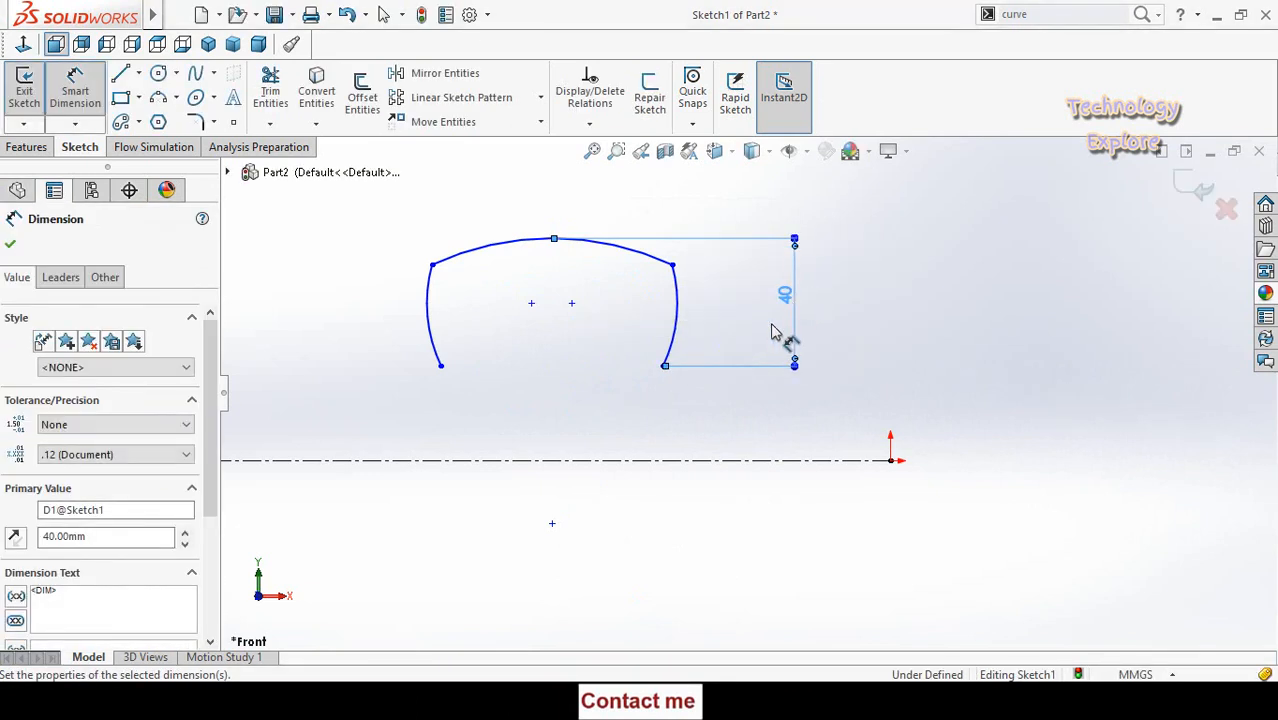
- Dimension the horizontal distance between the two lower endpoints of the side arcs as 70 mm
click(663, 367)
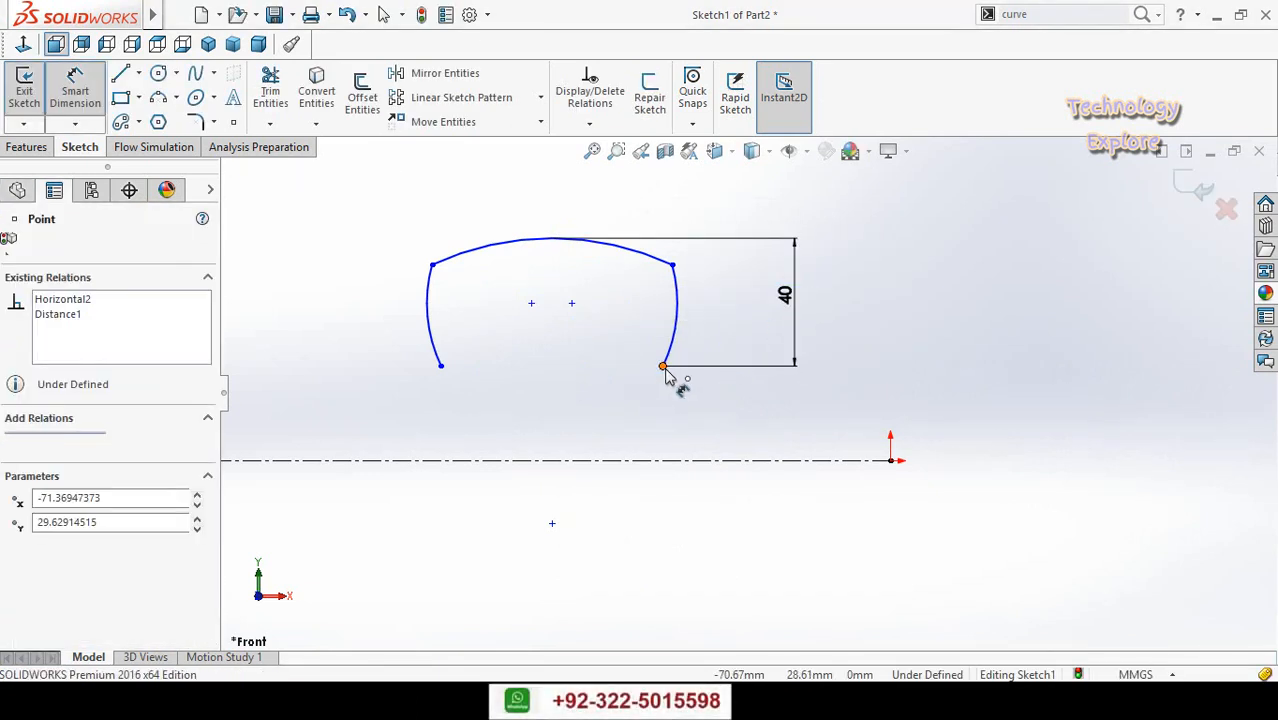
click(441, 367)
click(526, 406)
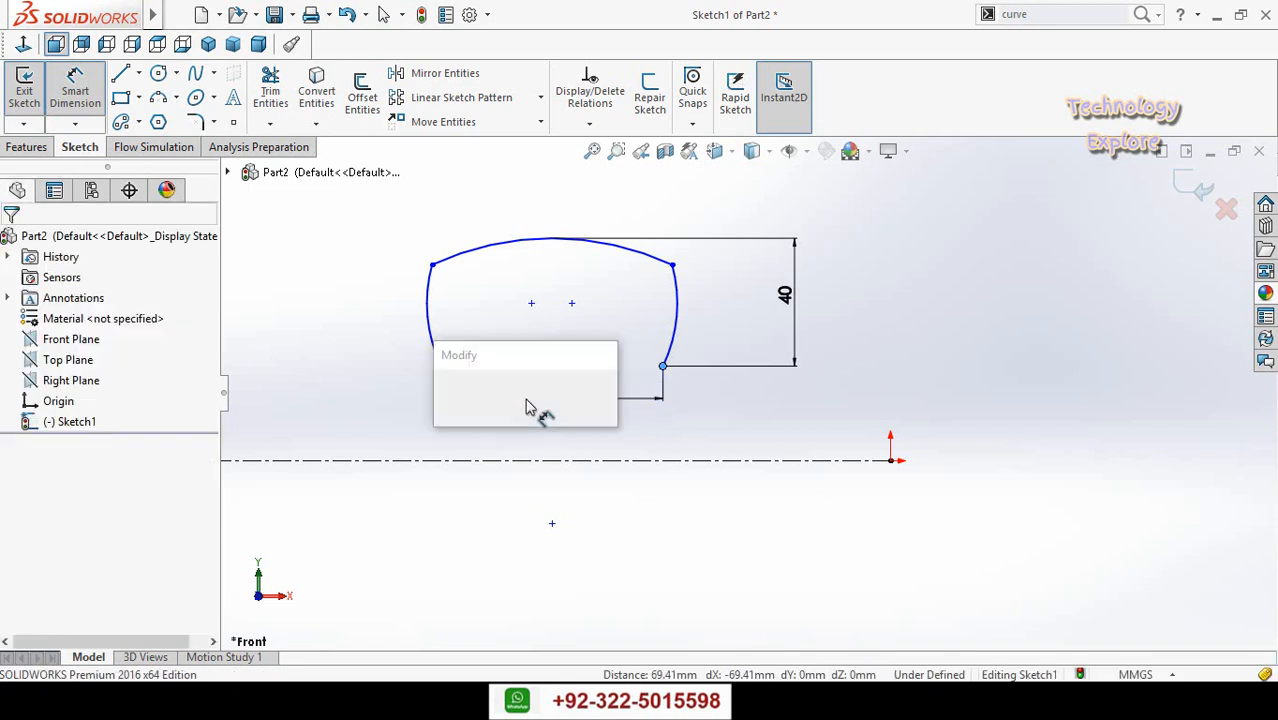
text(70)
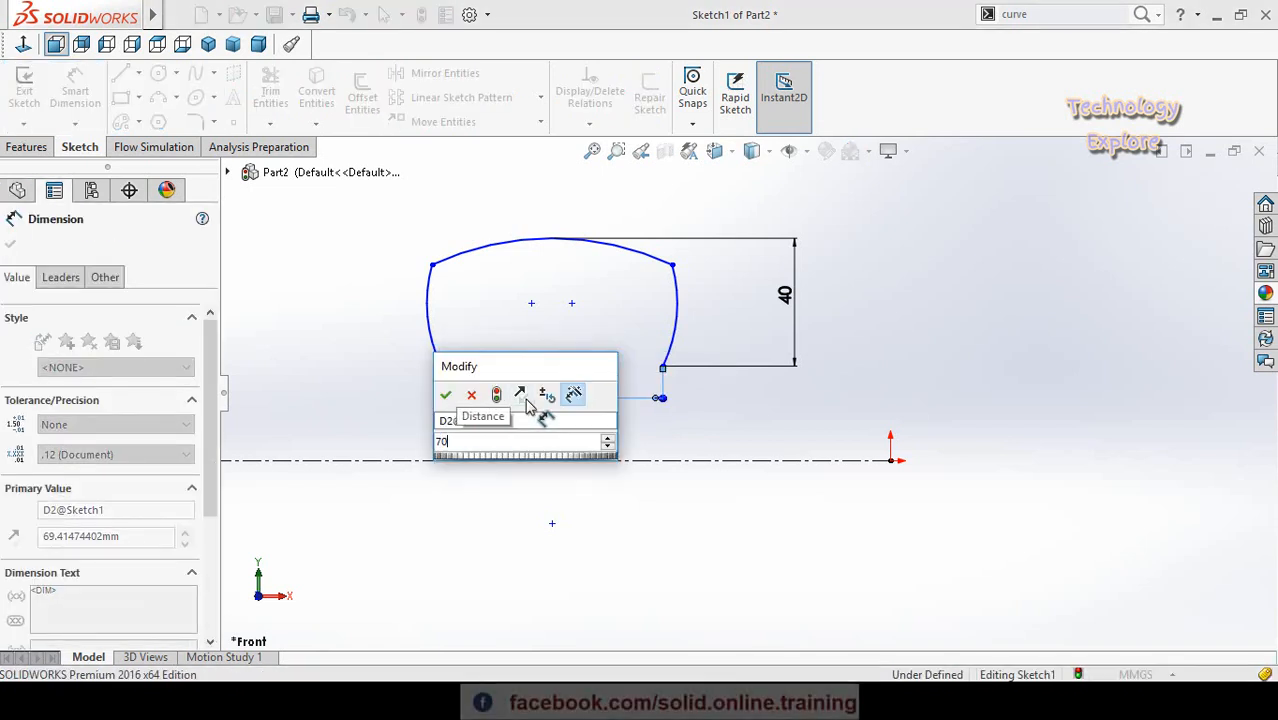
key(Return)
click(570, 354)
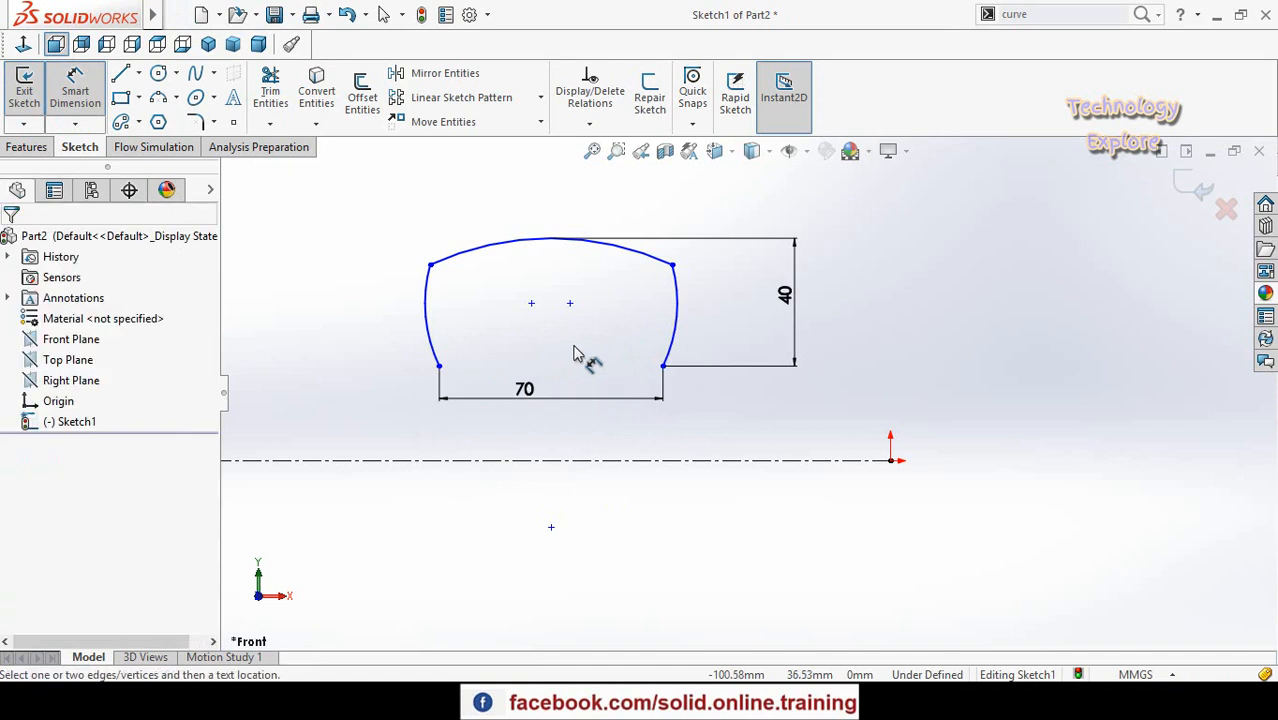
- Dimension the distance between the top arc's two endpoints as 75 mm
click(673, 265)
click(431, 265)
click(537, 200)
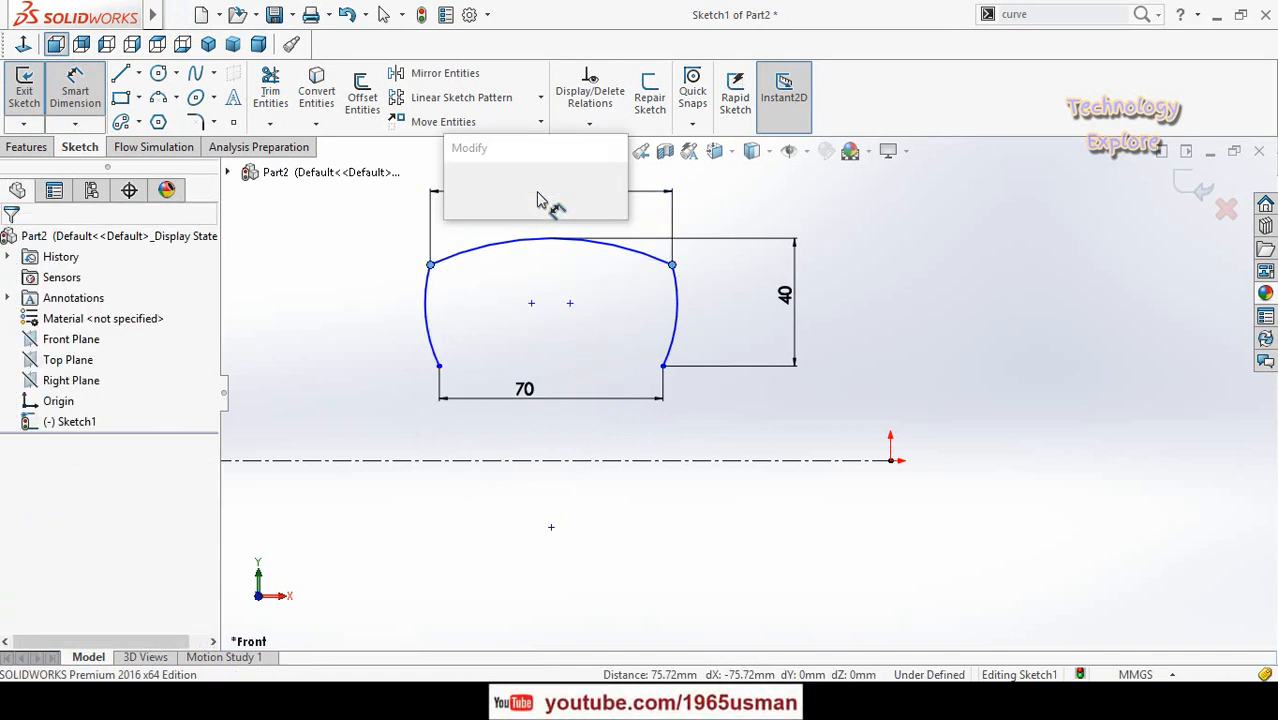
text(75)
key(Return)
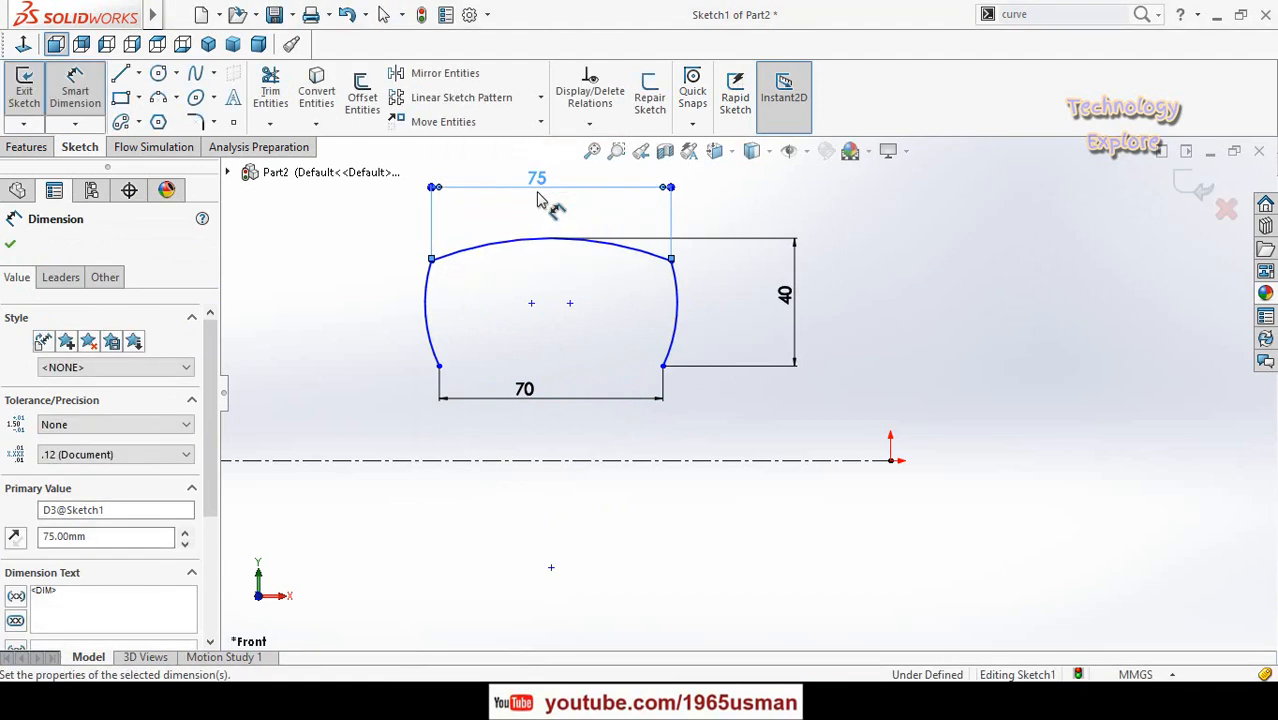
click(391, 322)
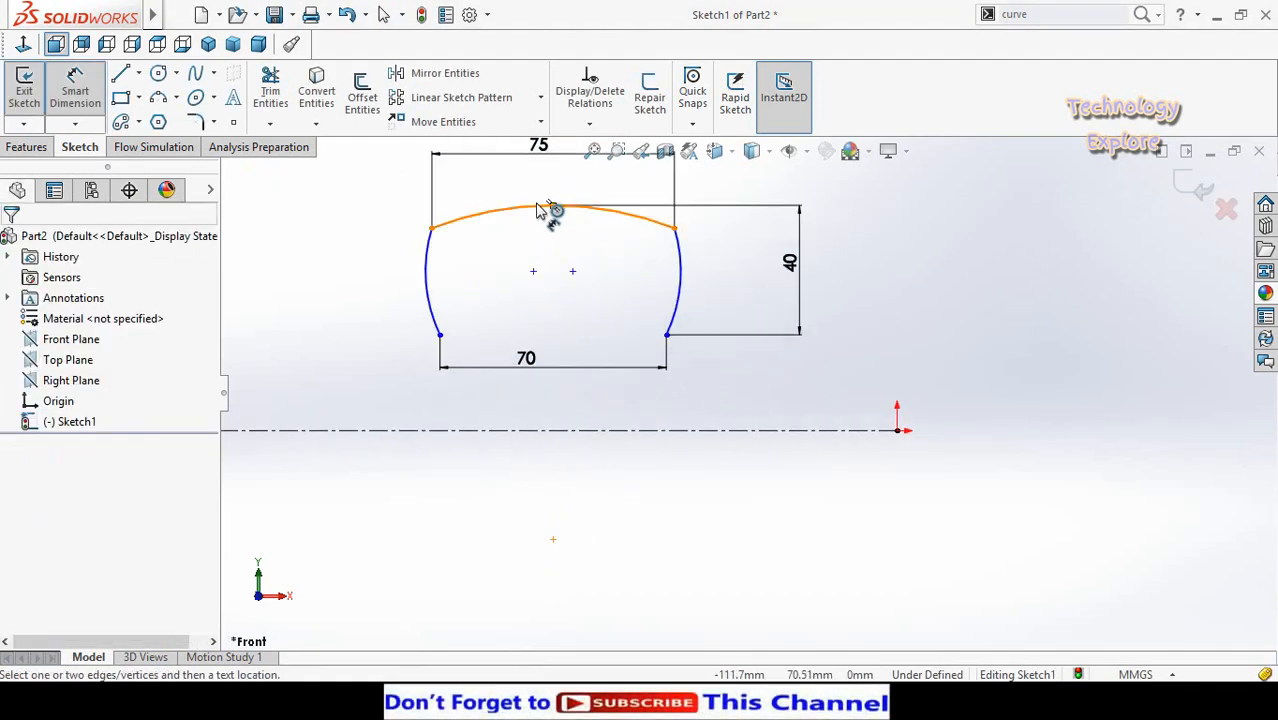
- Add a 200 mm diameter dimension from the top arc's midpoint about the centerline
click(552, 208)
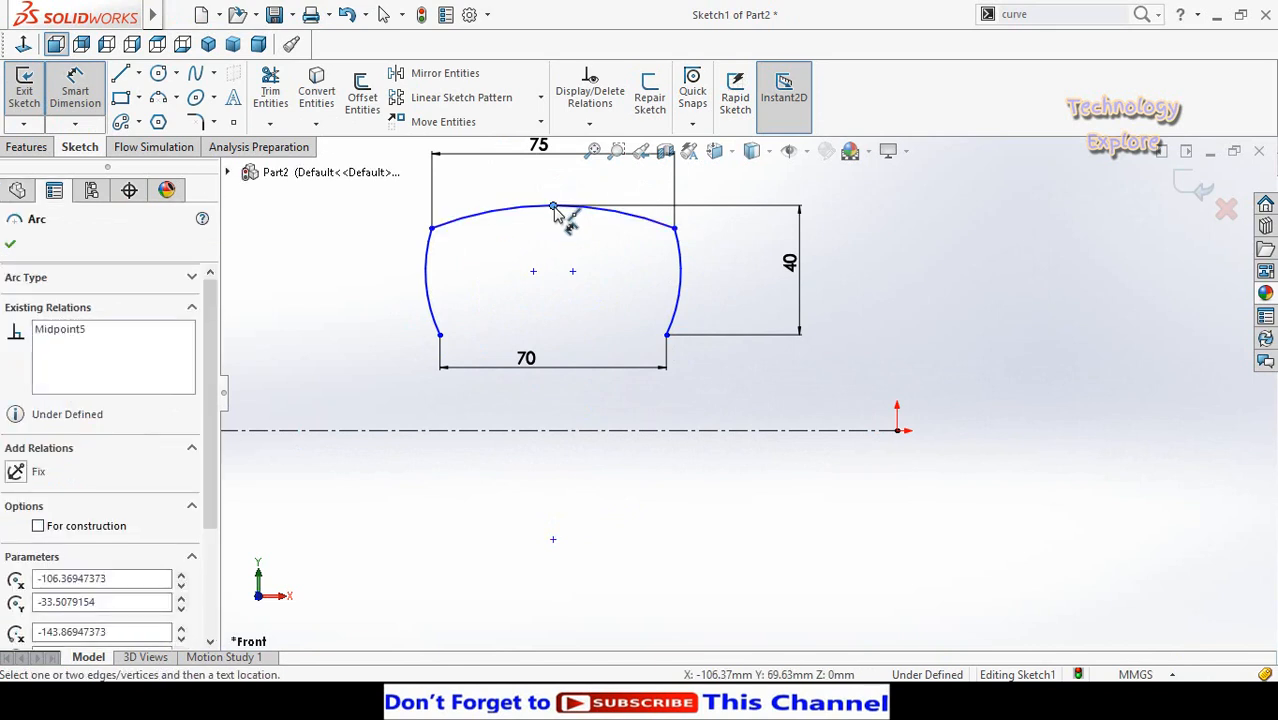
scroll(700, 430, up, 3)
click(710, 413)
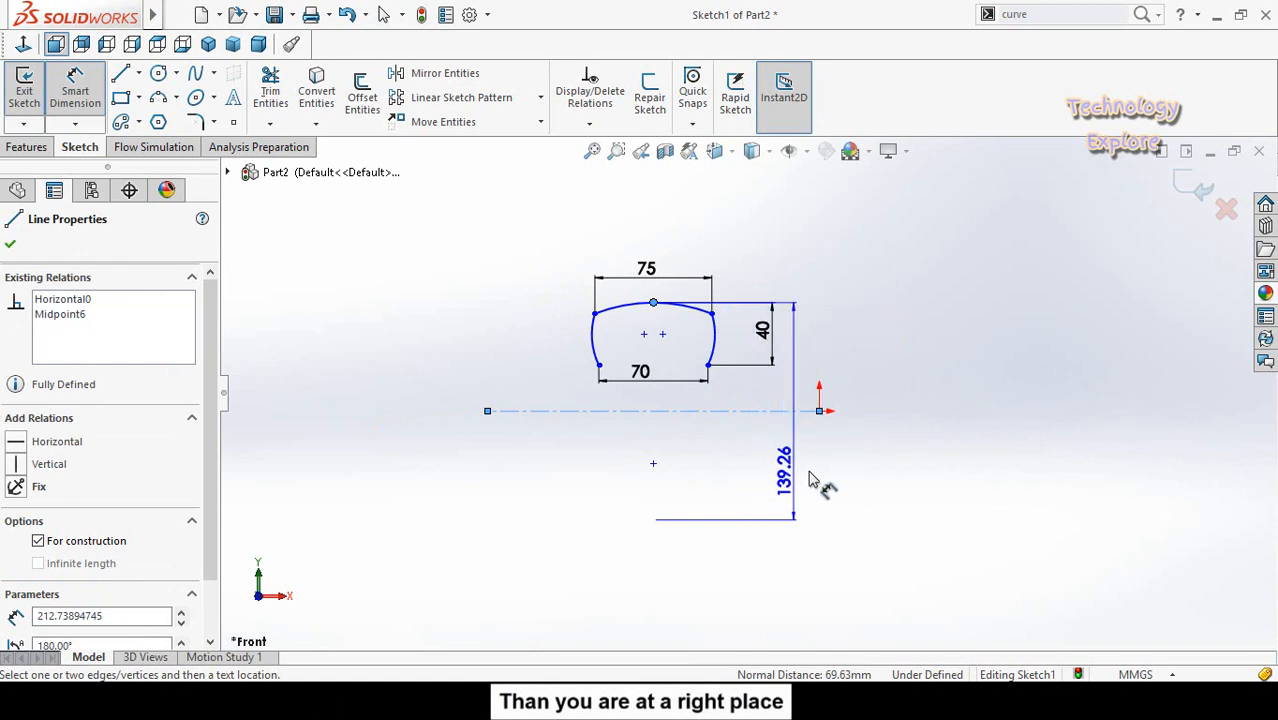
click(884, 468)
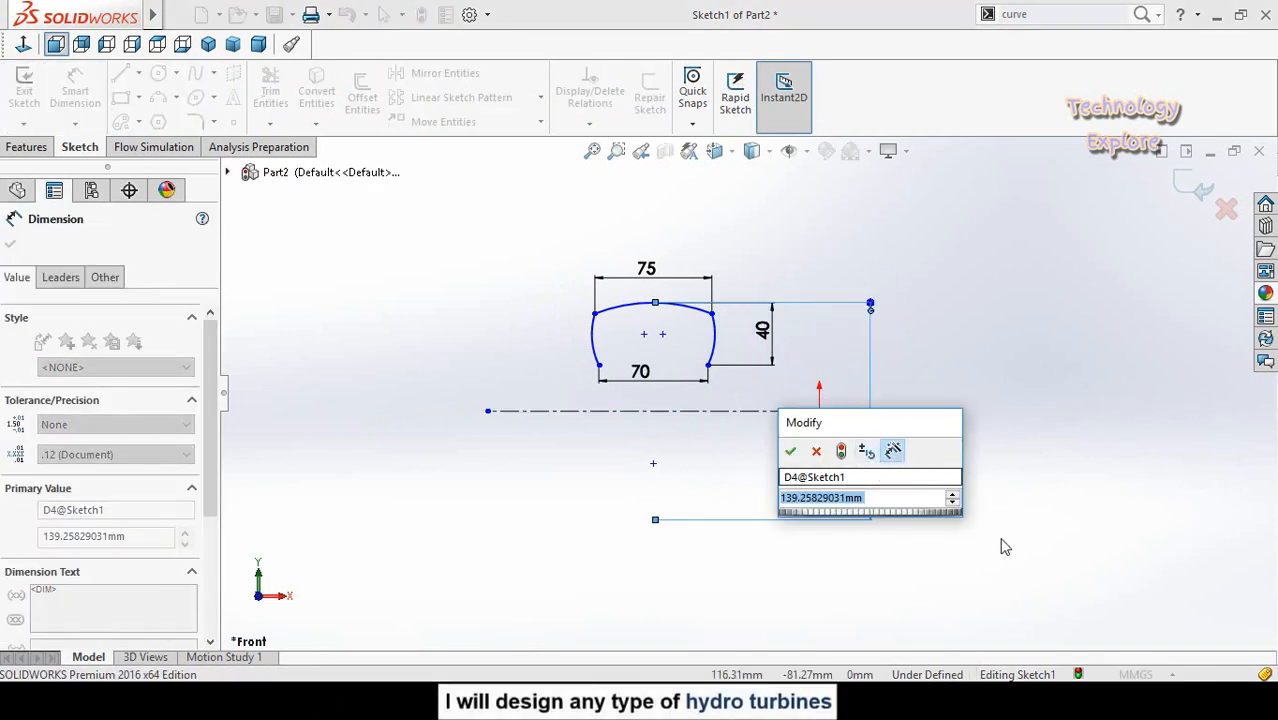
text(20)
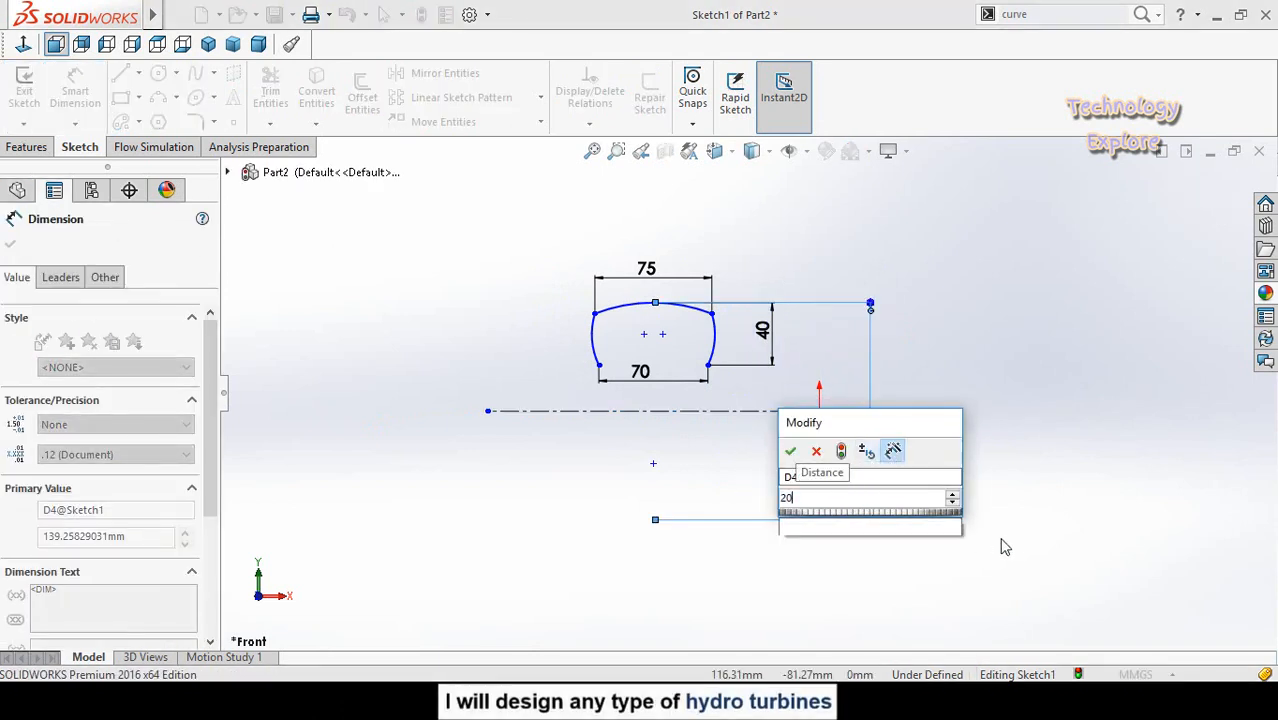
text(0)
key(Return)
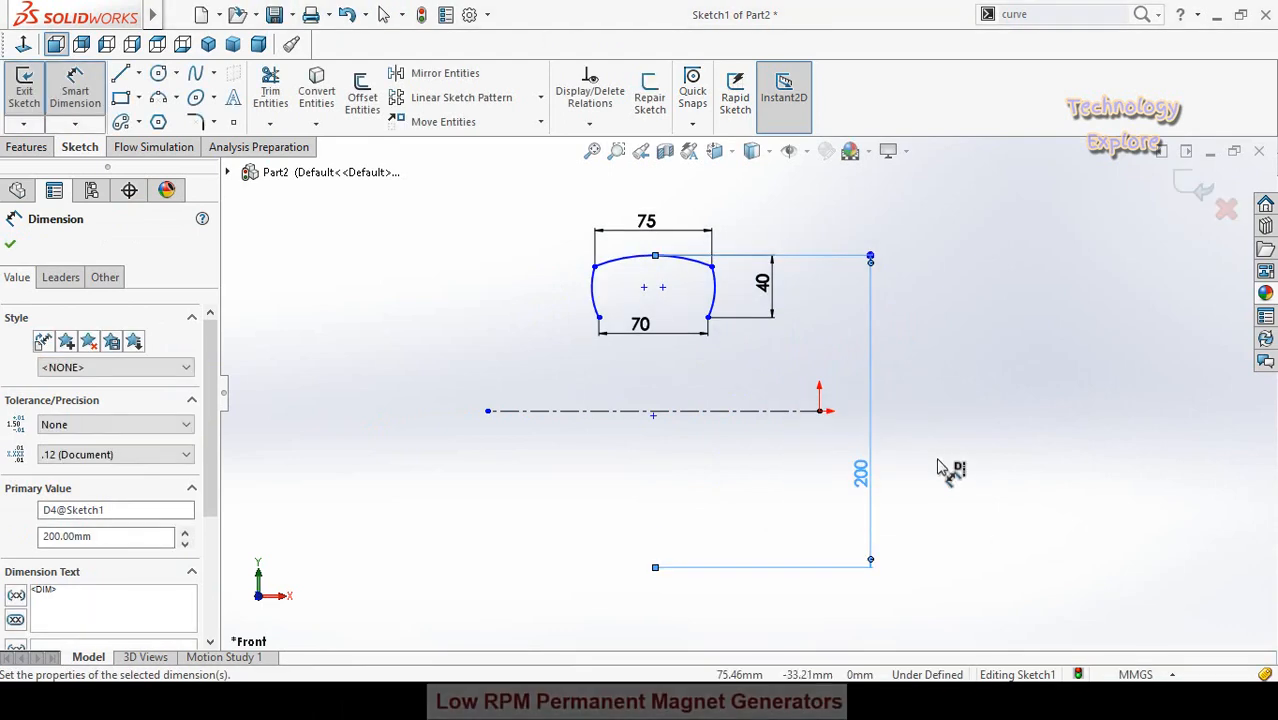
key(Escape)
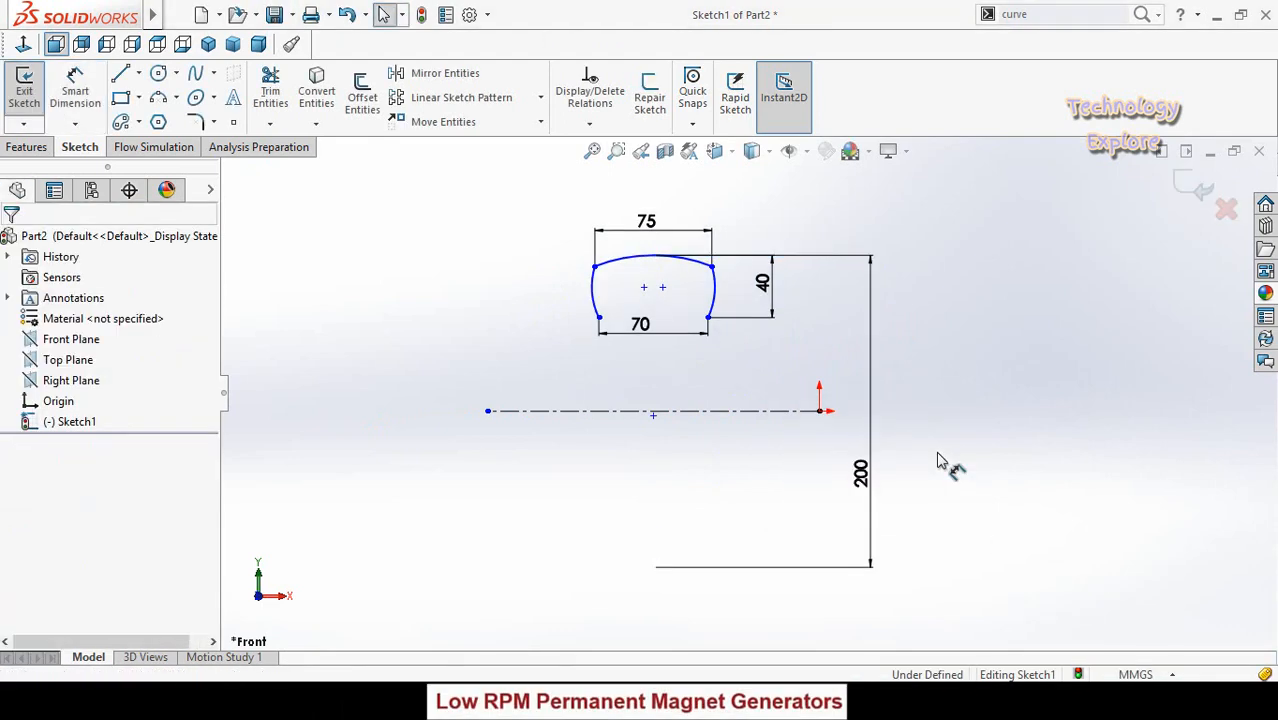
- Revolve the profile 360° about the centerline without closing the sketch, as a one-direction thin feature 20 mm thick
click(17, 153)
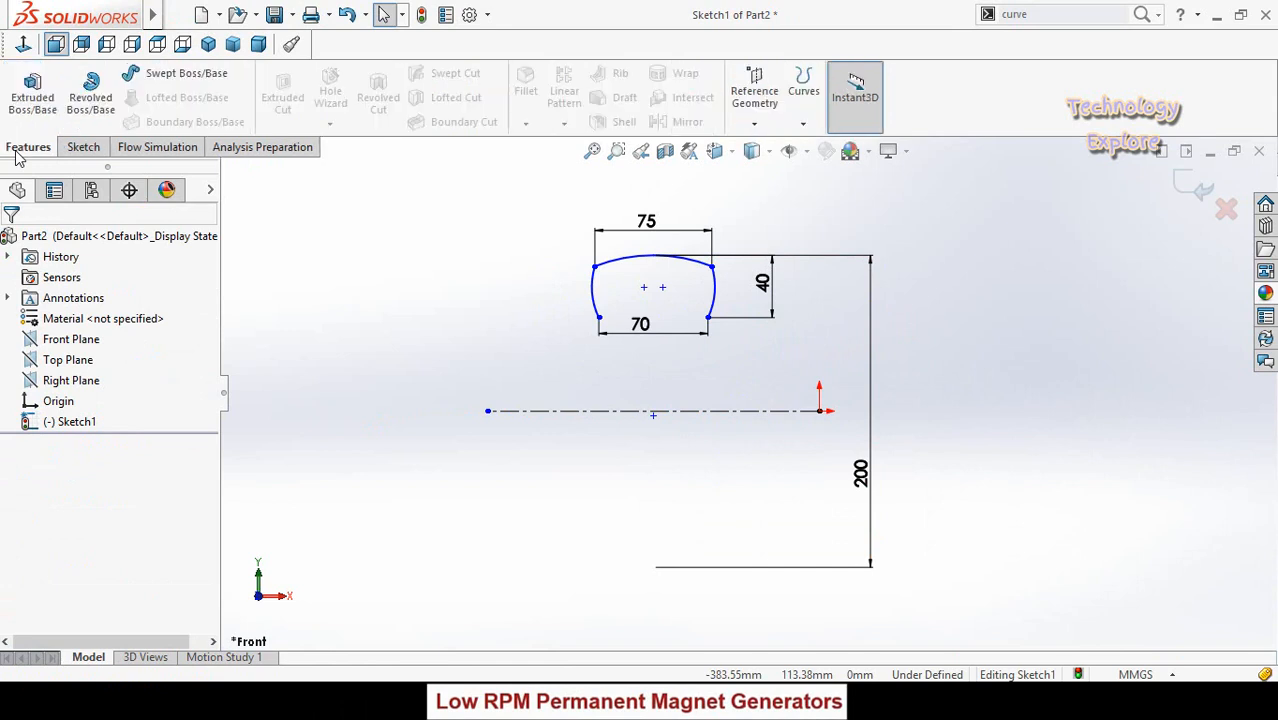
scroll(439, 287, up, 2)
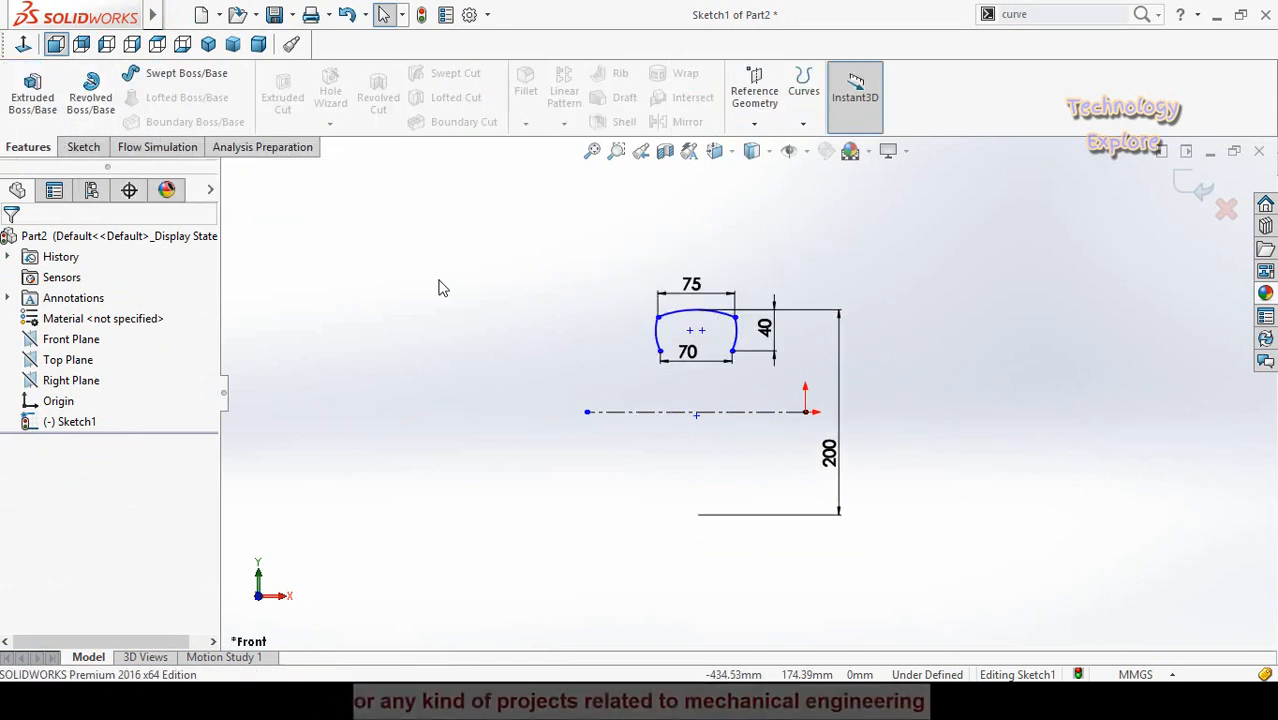
click(90, 90)
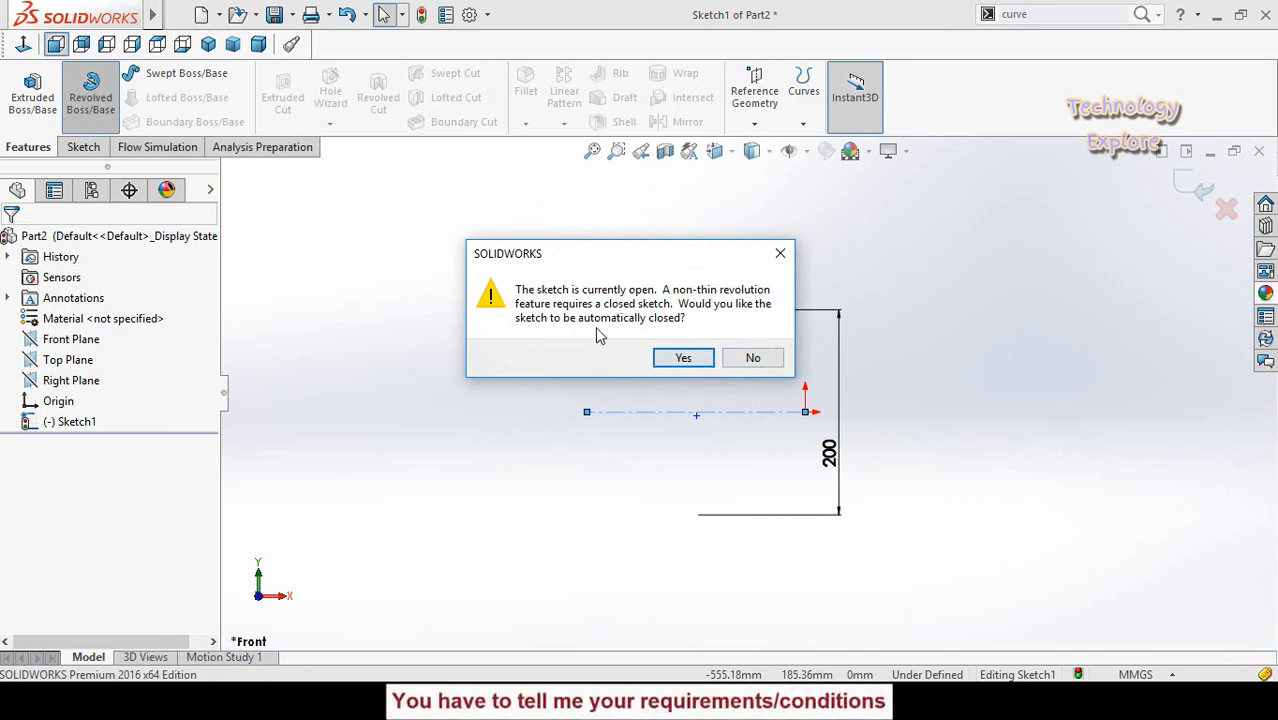
drag(556, 250, 333, 180)
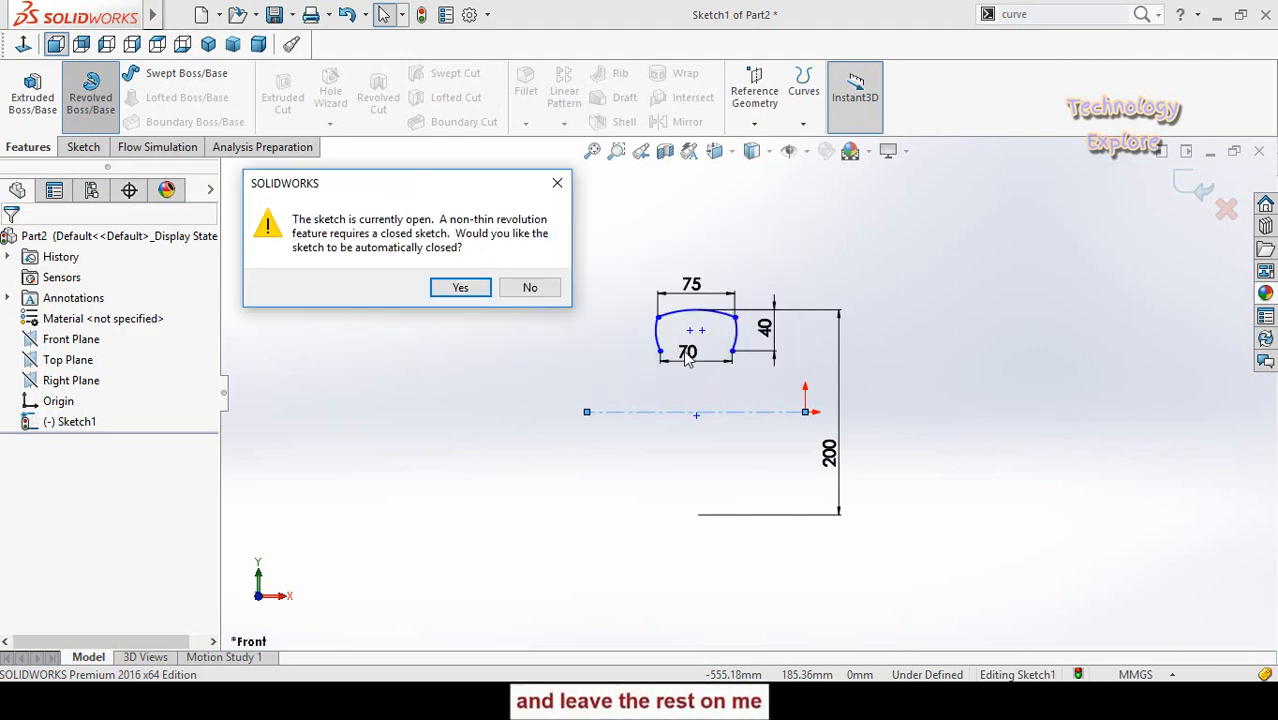
click(530, 288)
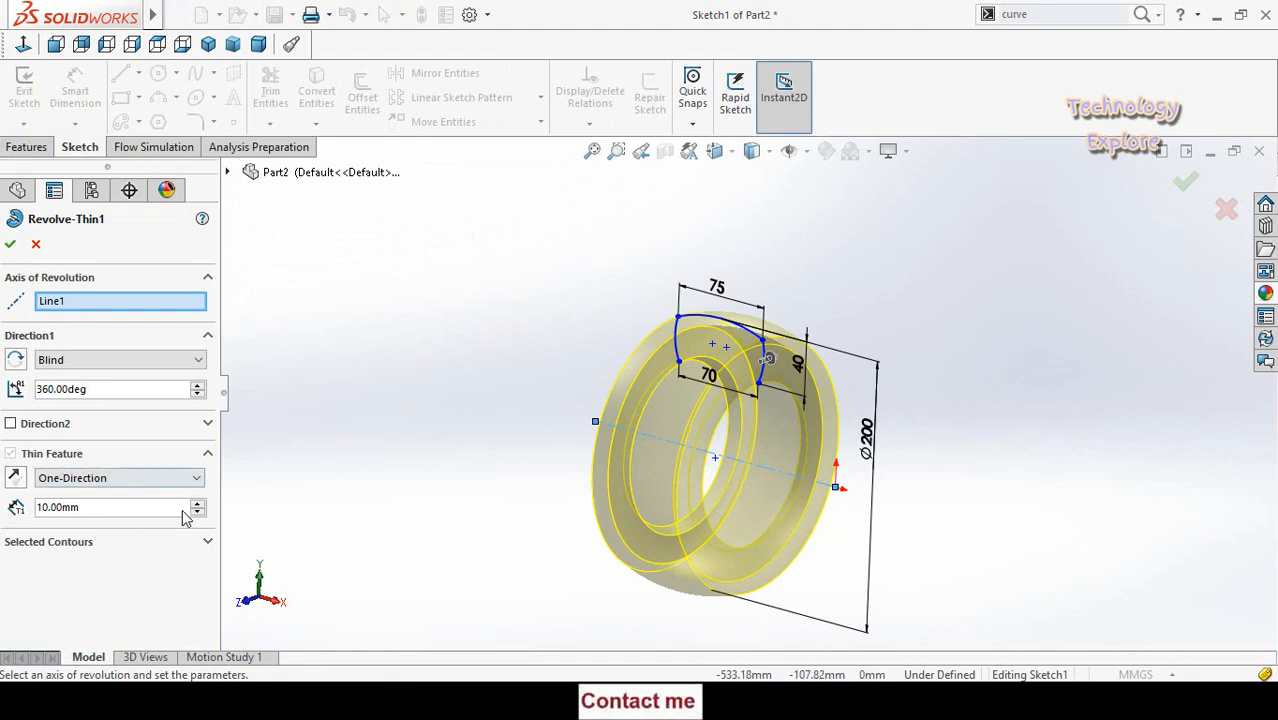
click(114, 508)
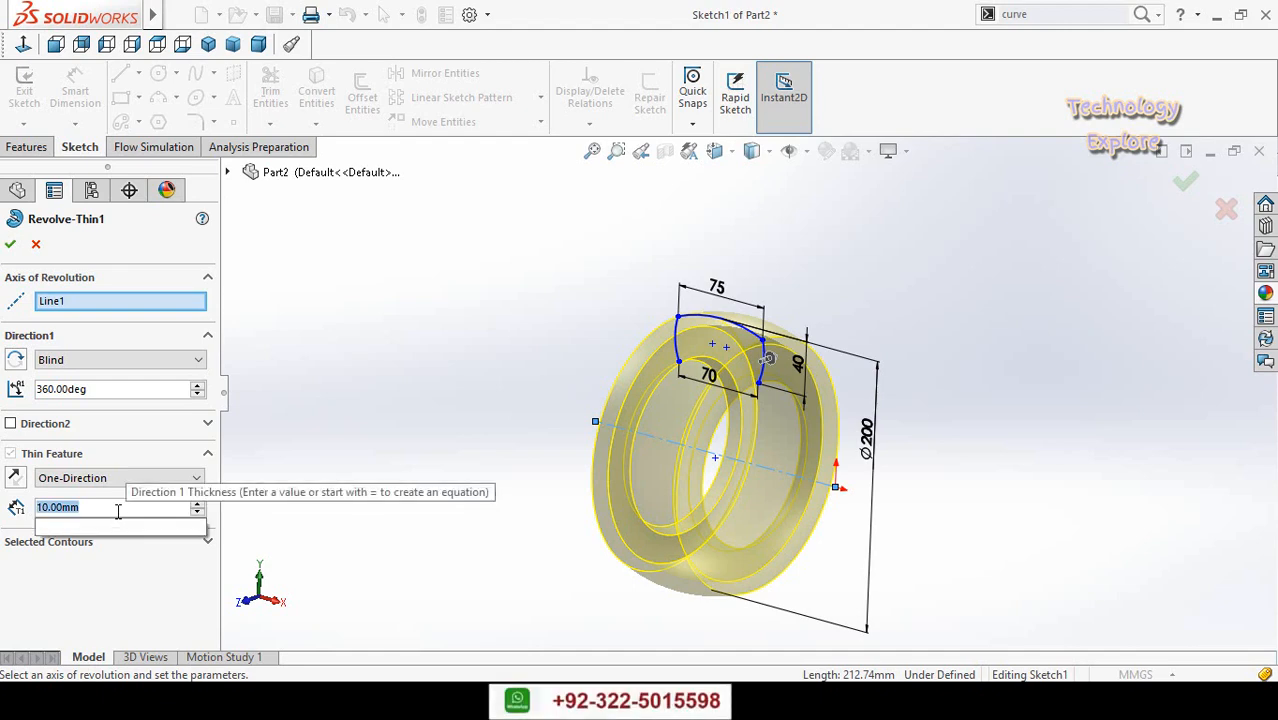
text(20)
key(Return)
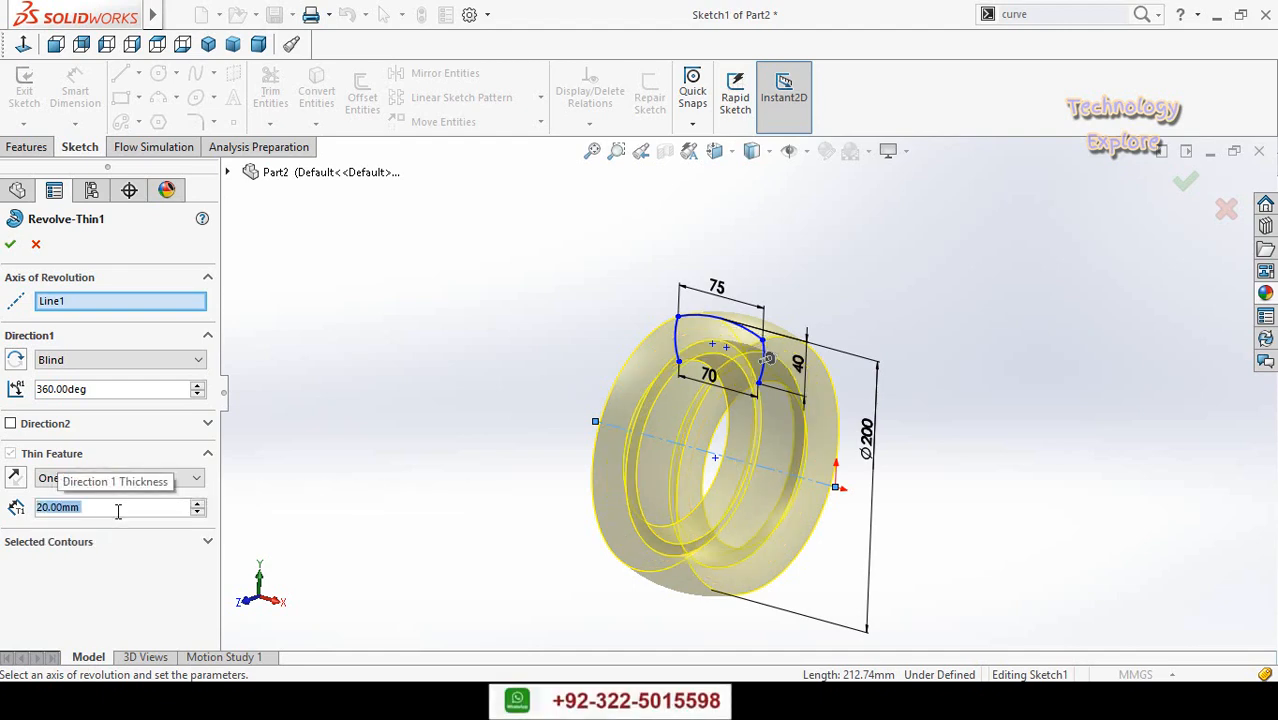
click(9, 246)
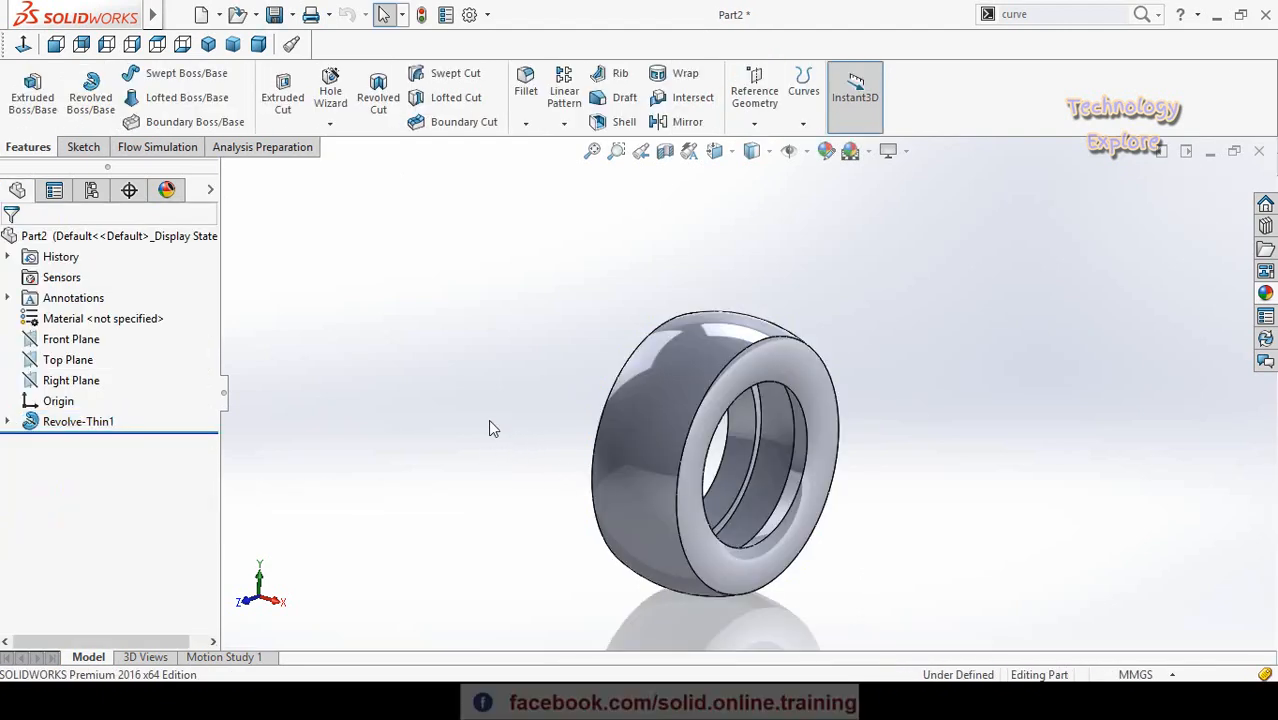
- Sketch a four-point S-shaped spline on the tyre's outer tread surface, running from one edge to the other
middle_drag(490, 428, 455, 350)
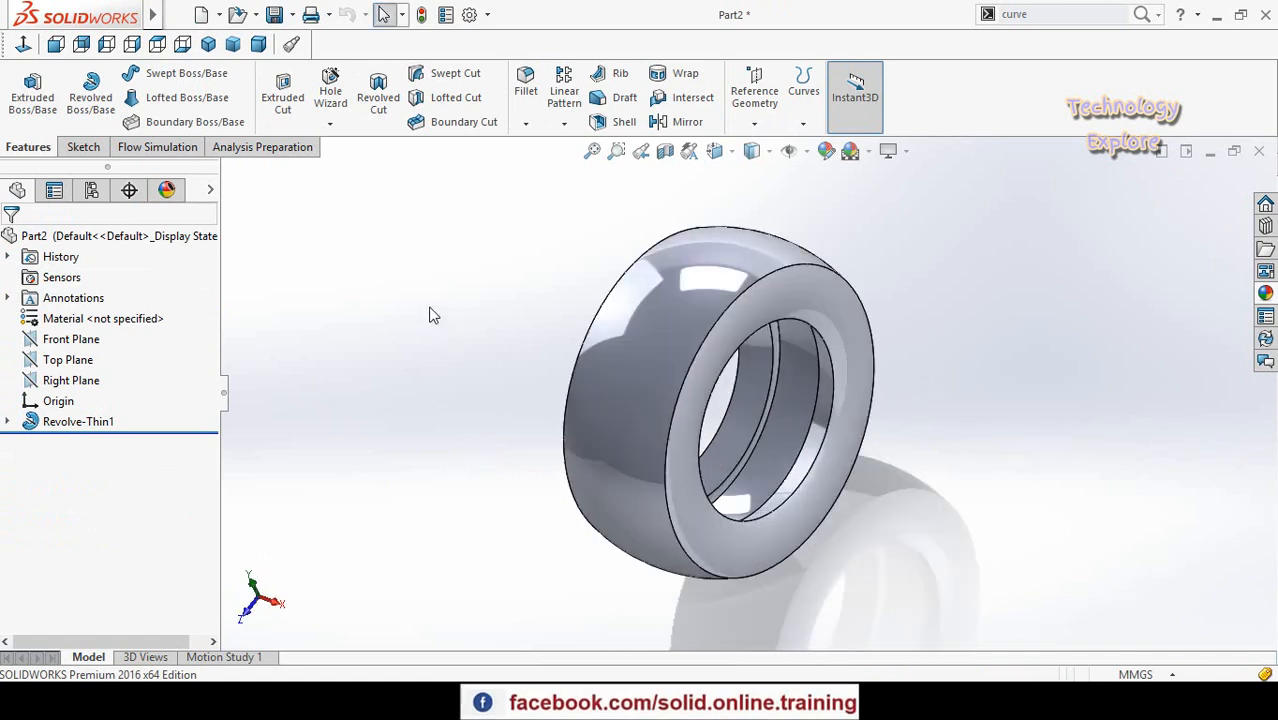
click(83, 148)
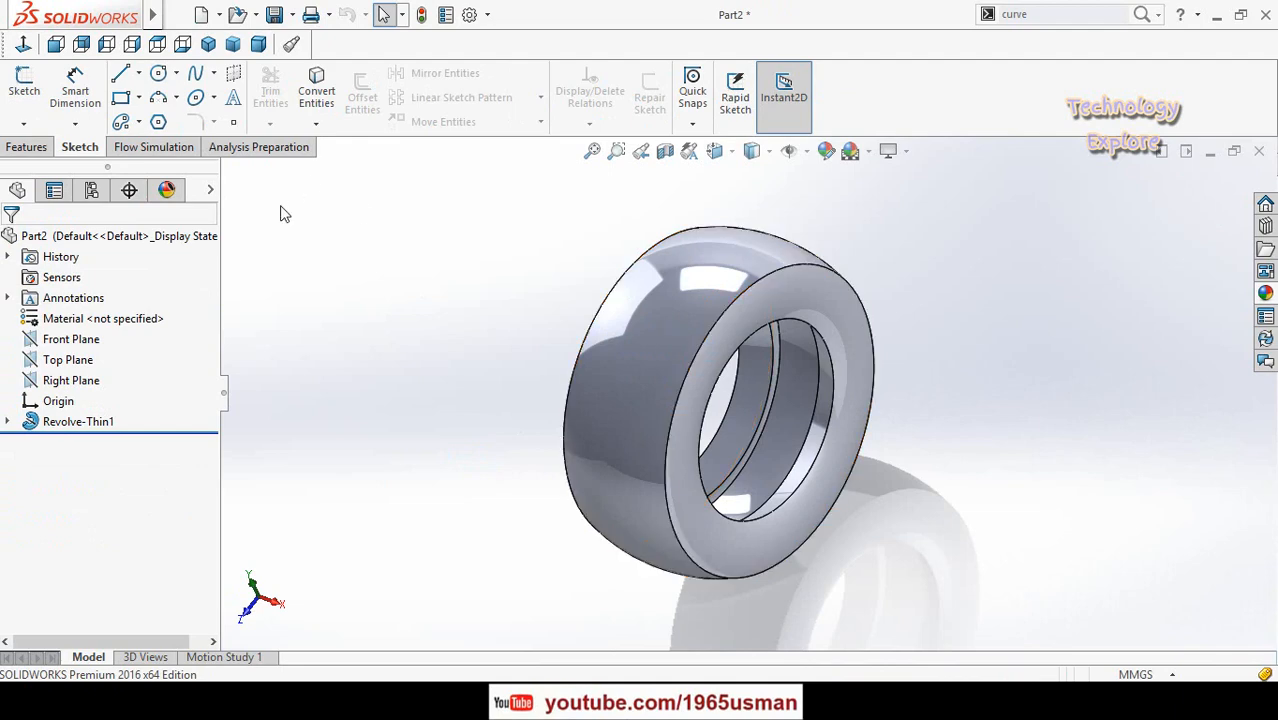
click(216, 76)
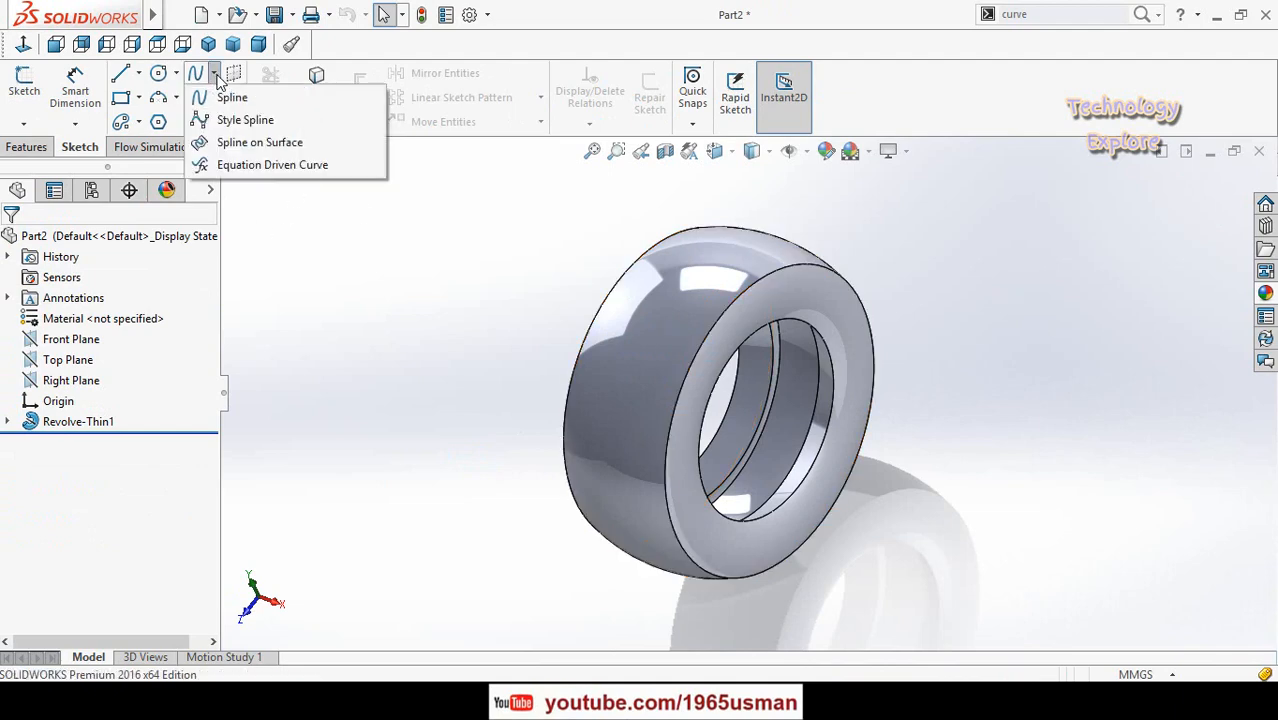
click(250, 150)
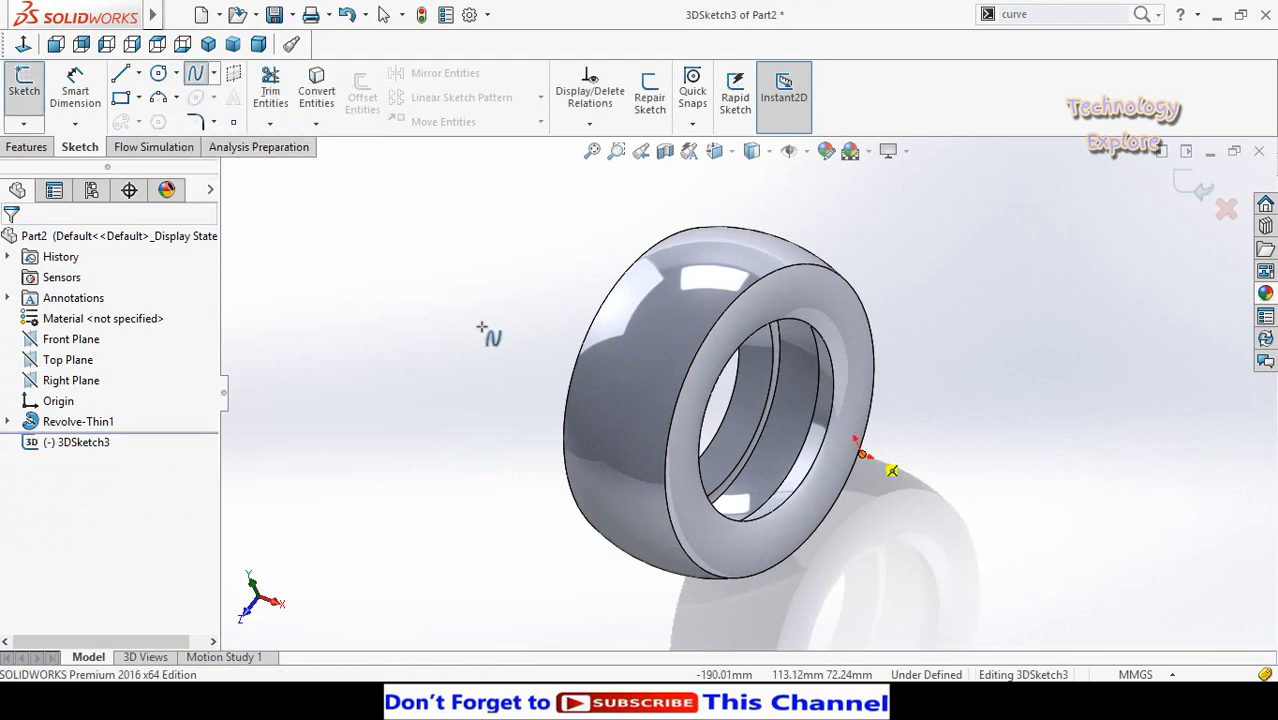
middle_drag(655, 298, 608, 350)
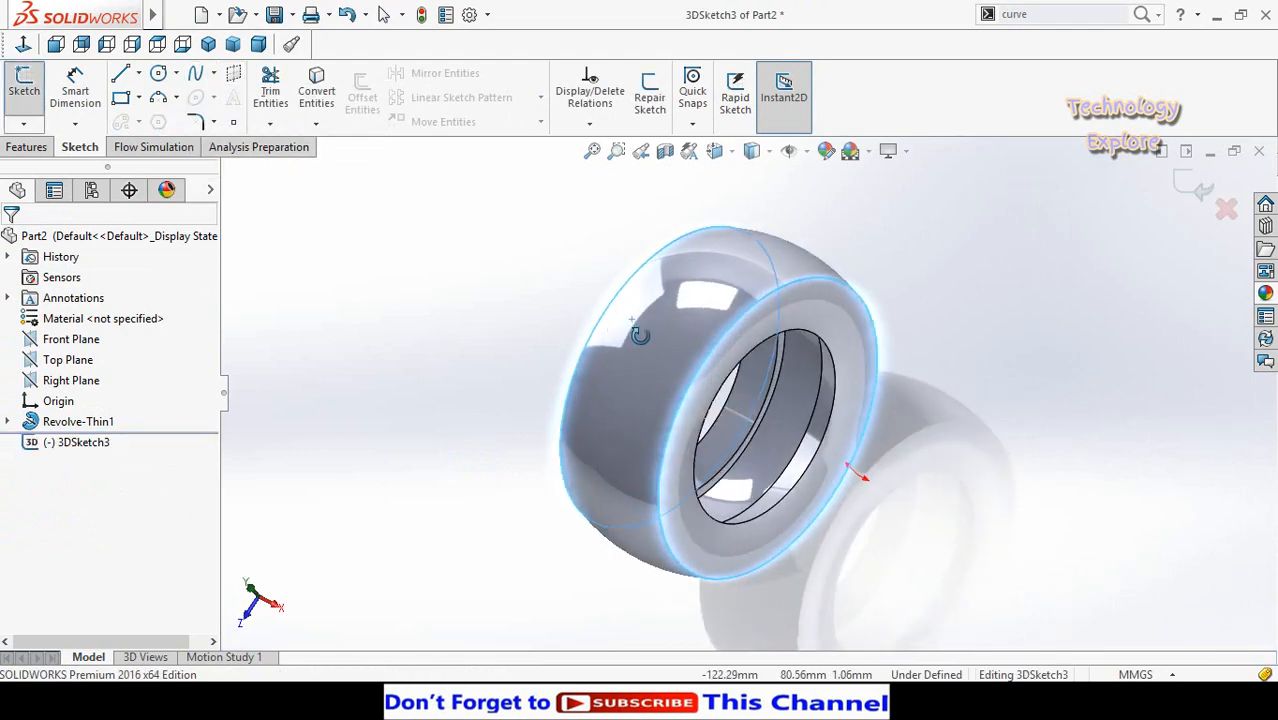
click(595, 326)
click(638, 311)
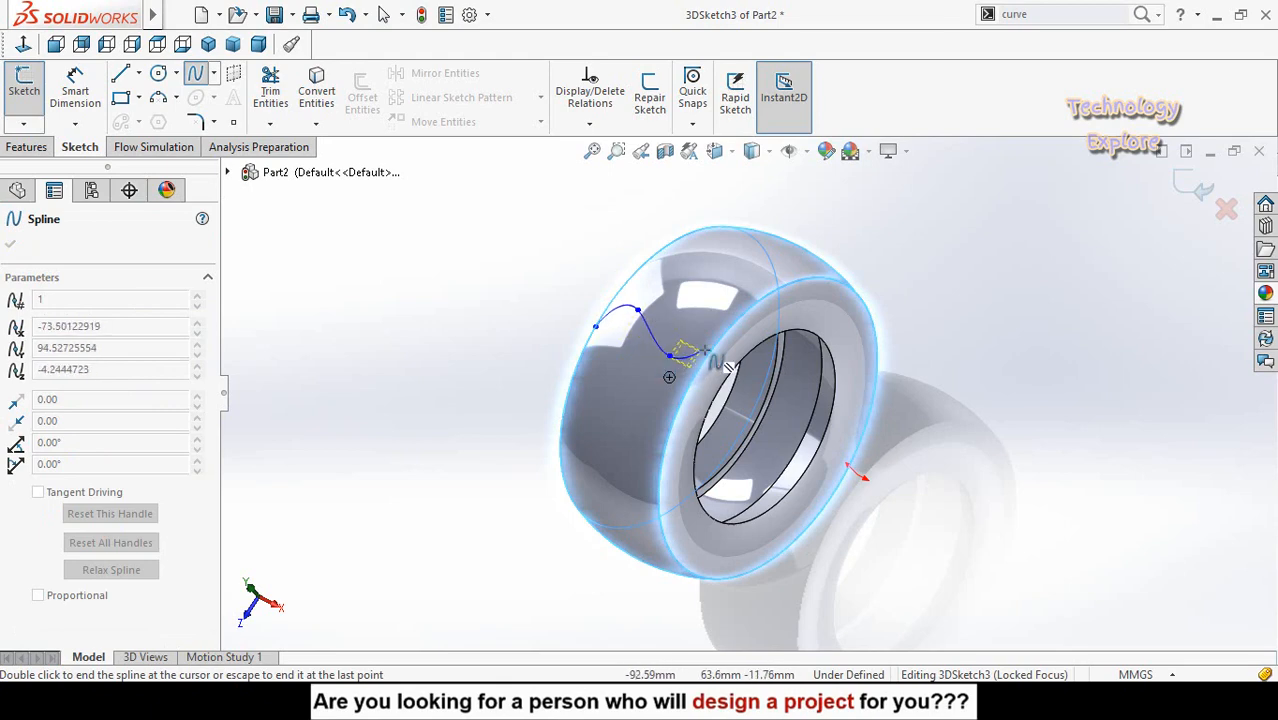
double_click(709, 355)
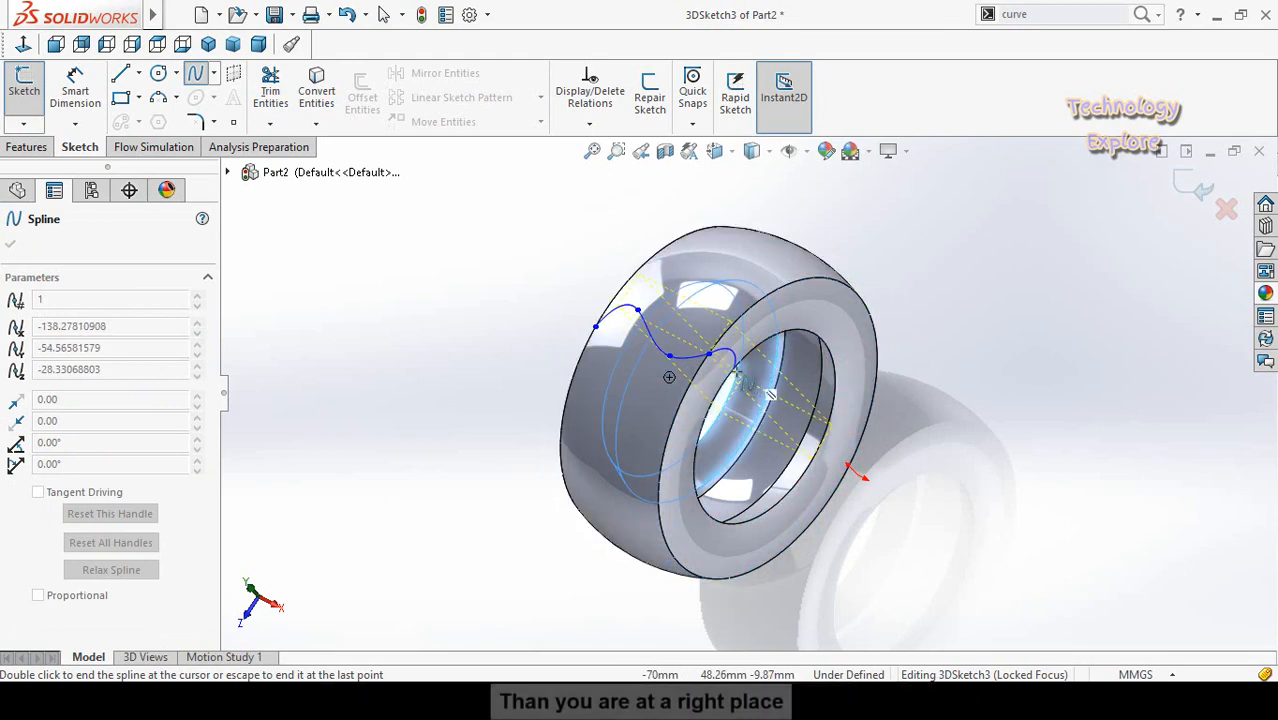
key(Escape)
- Sketch a second four-point spline on the tread surface just above the first, following its S shape from edge to edge
click(214, 74)
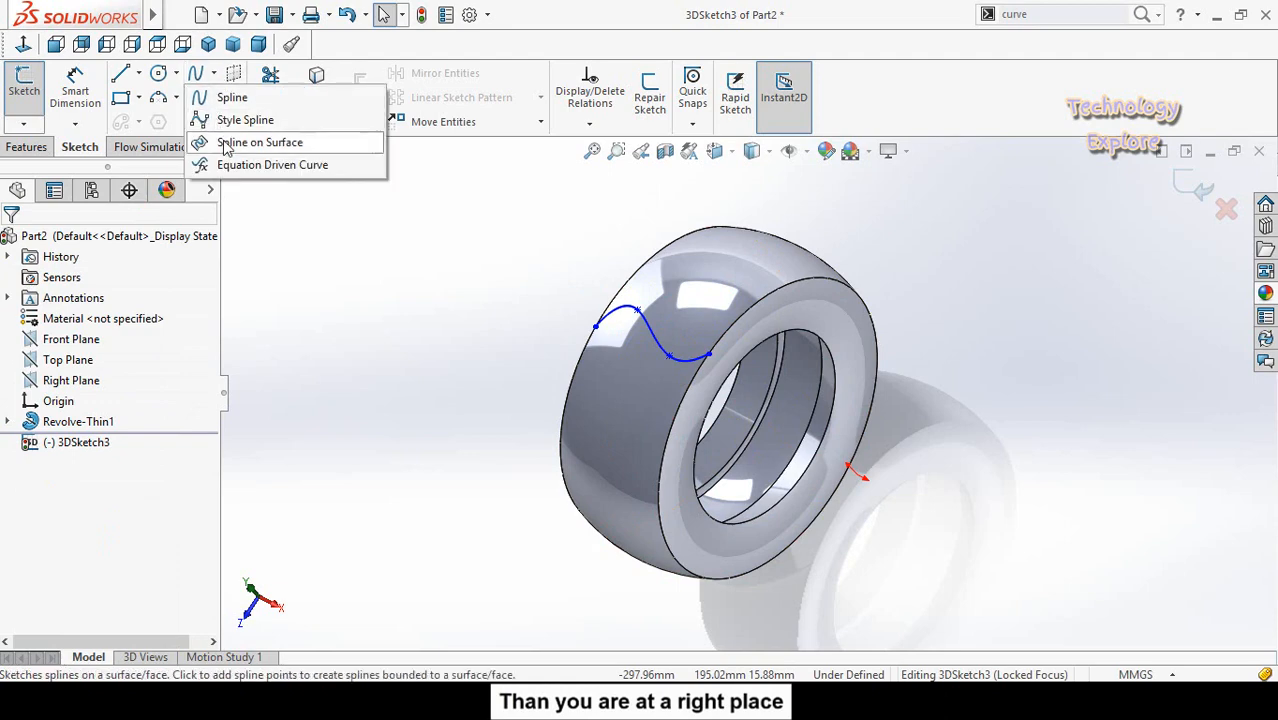
click(250, 143)
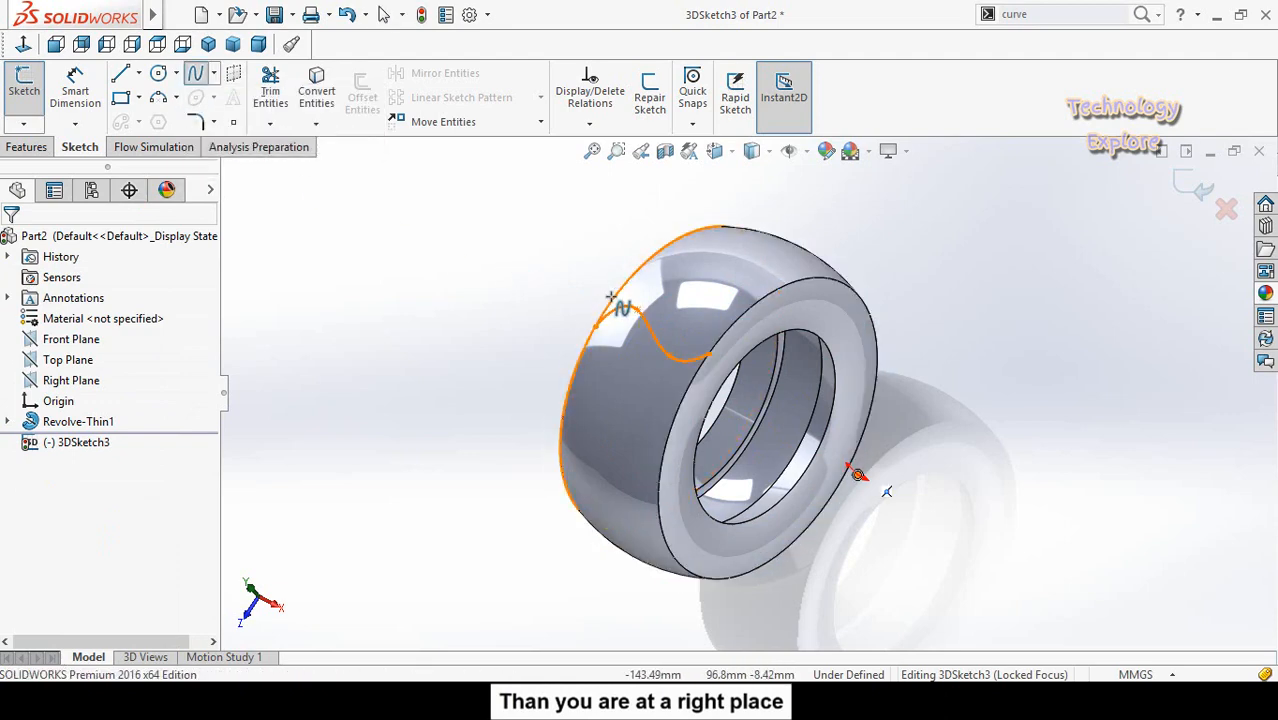
click(636, 306)
click(649, 288)
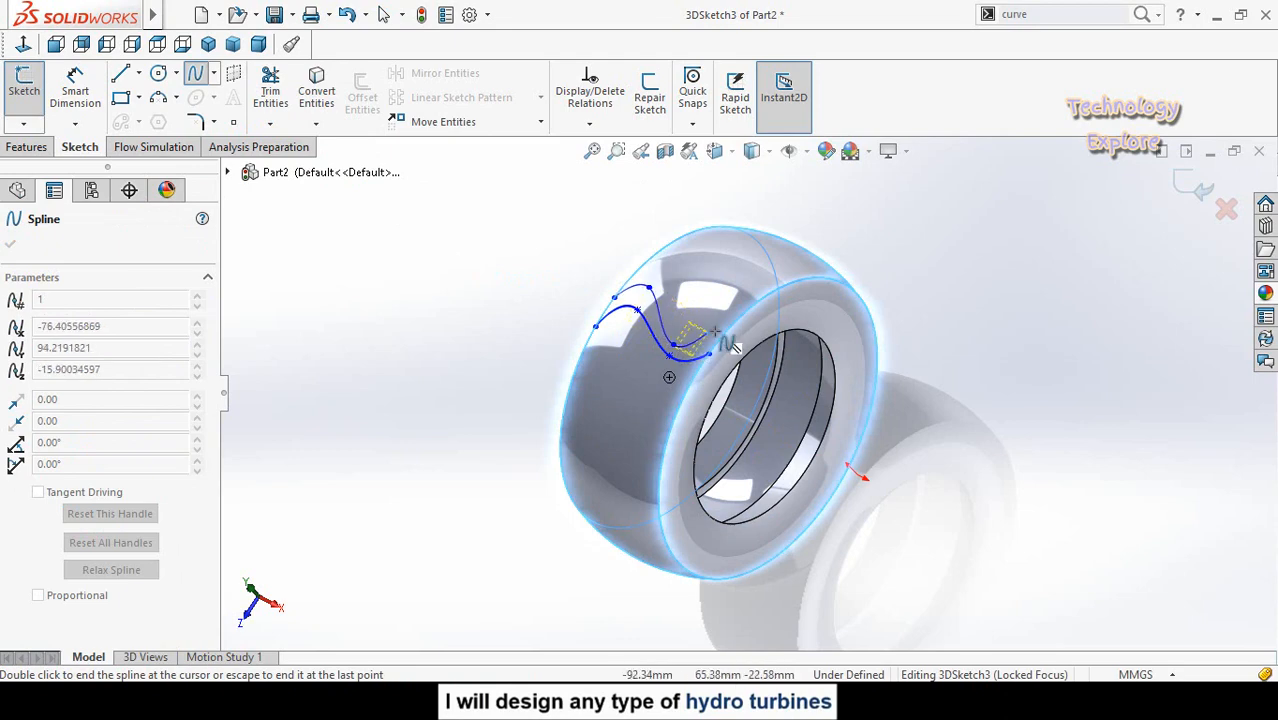
key(Escape)
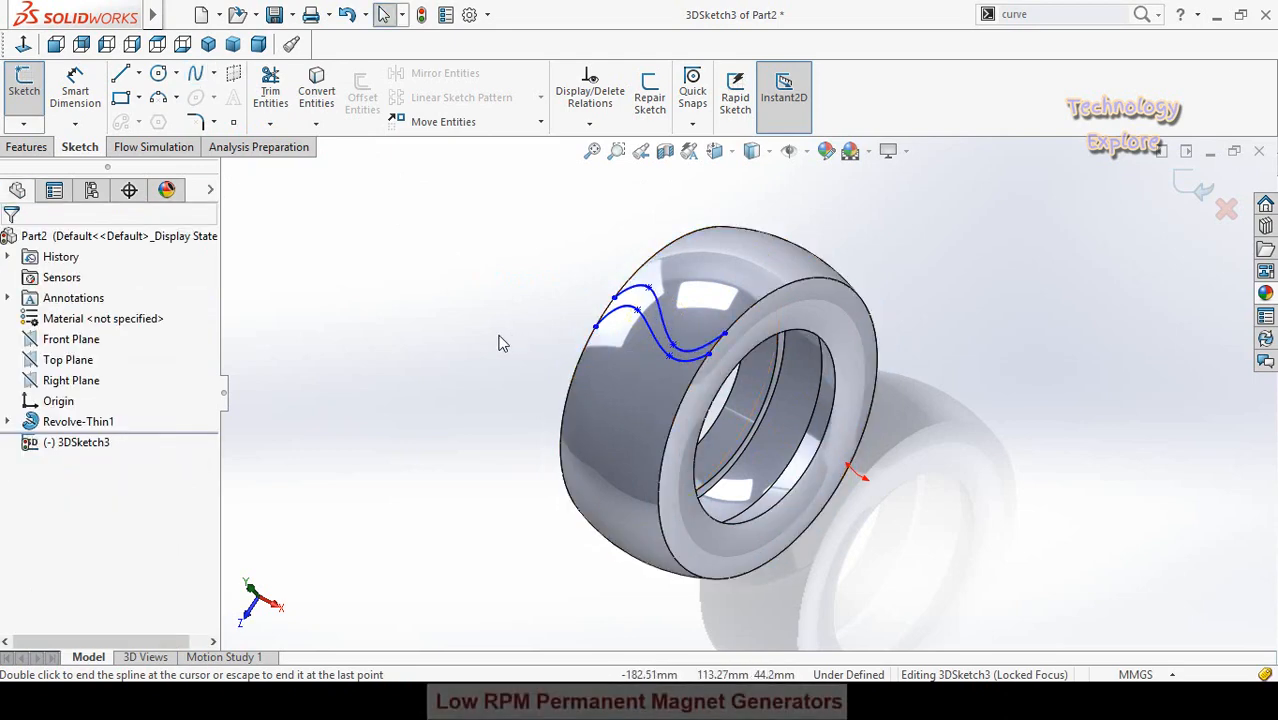
- Add an Along X relation between the two endpoints of the lower spline on the tread surface
middle_drag(499, 342, 712, 392)
scroll(718, 390, down, 3)
scroll(884, 428, down, 4)
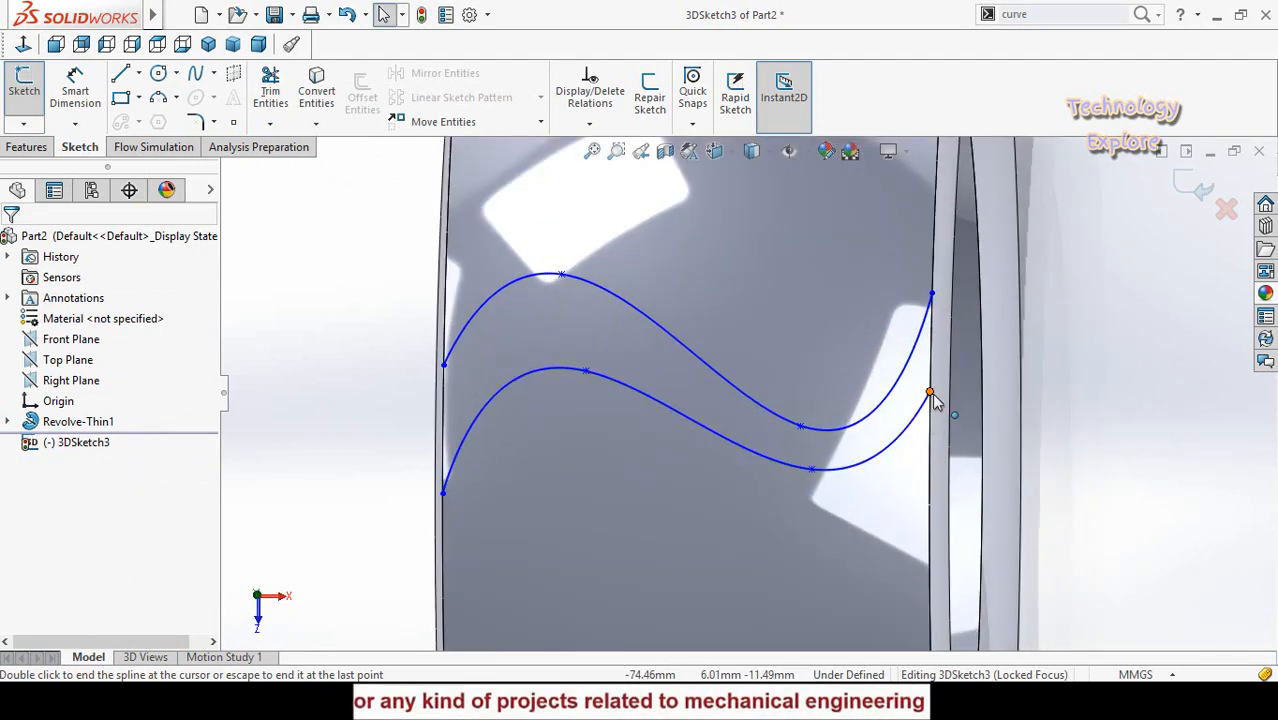
double_click(930, 393)
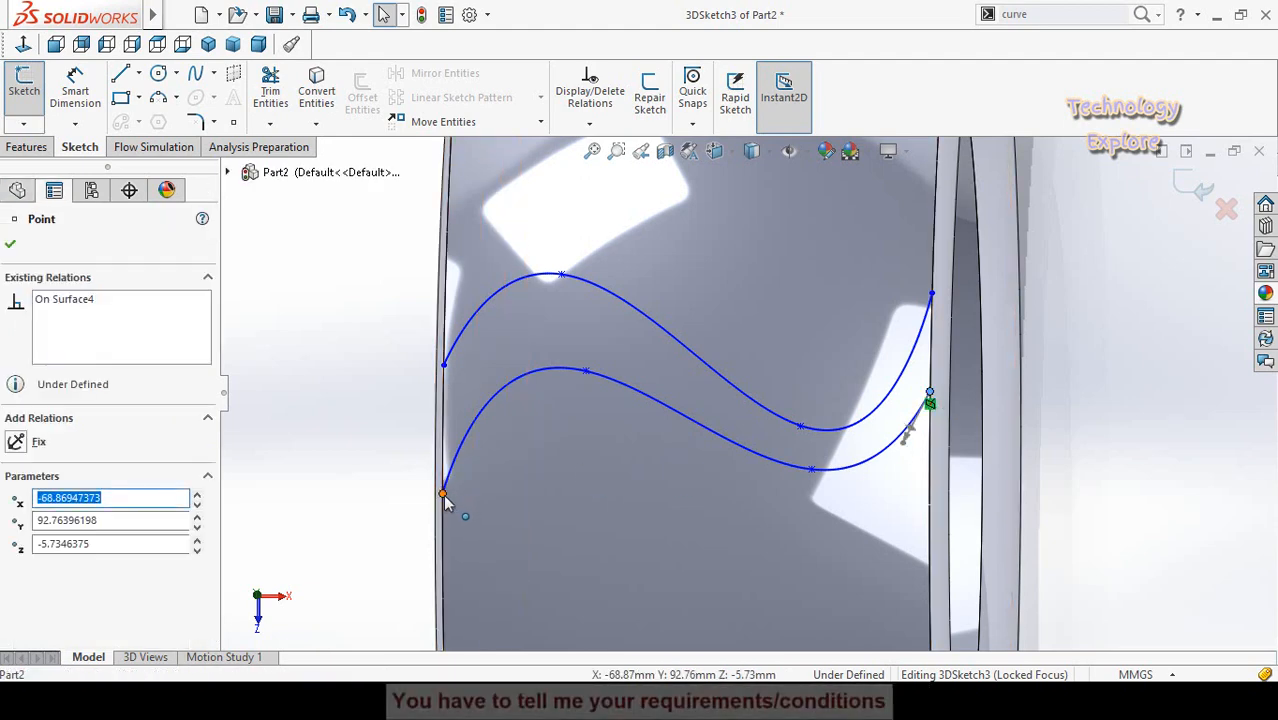
ctrl+click(444, 495)
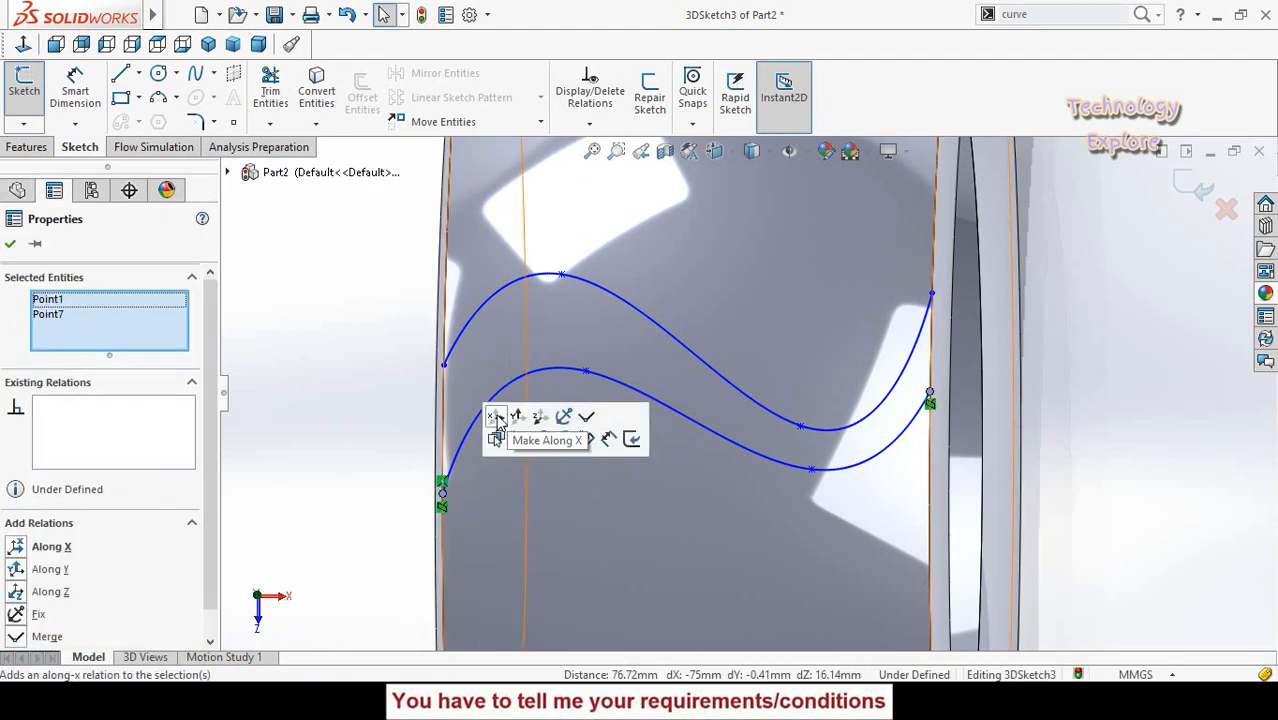
click(497, 420)
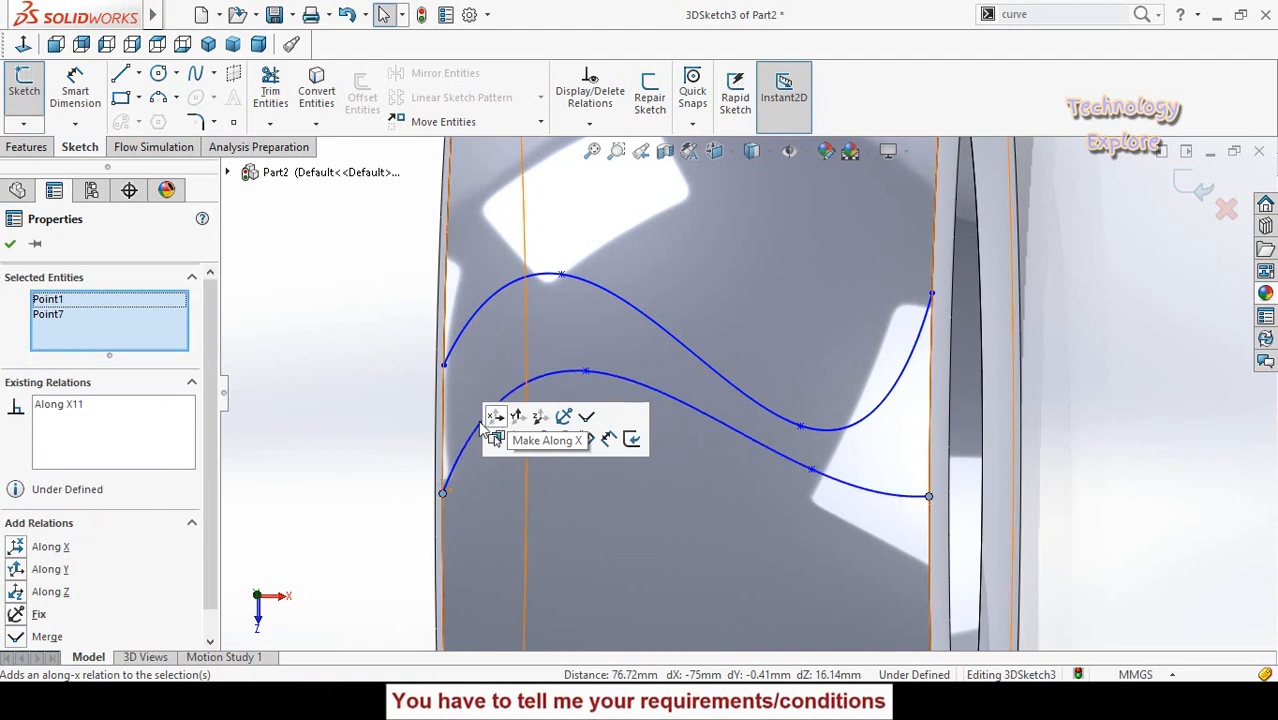
click(318, 425)
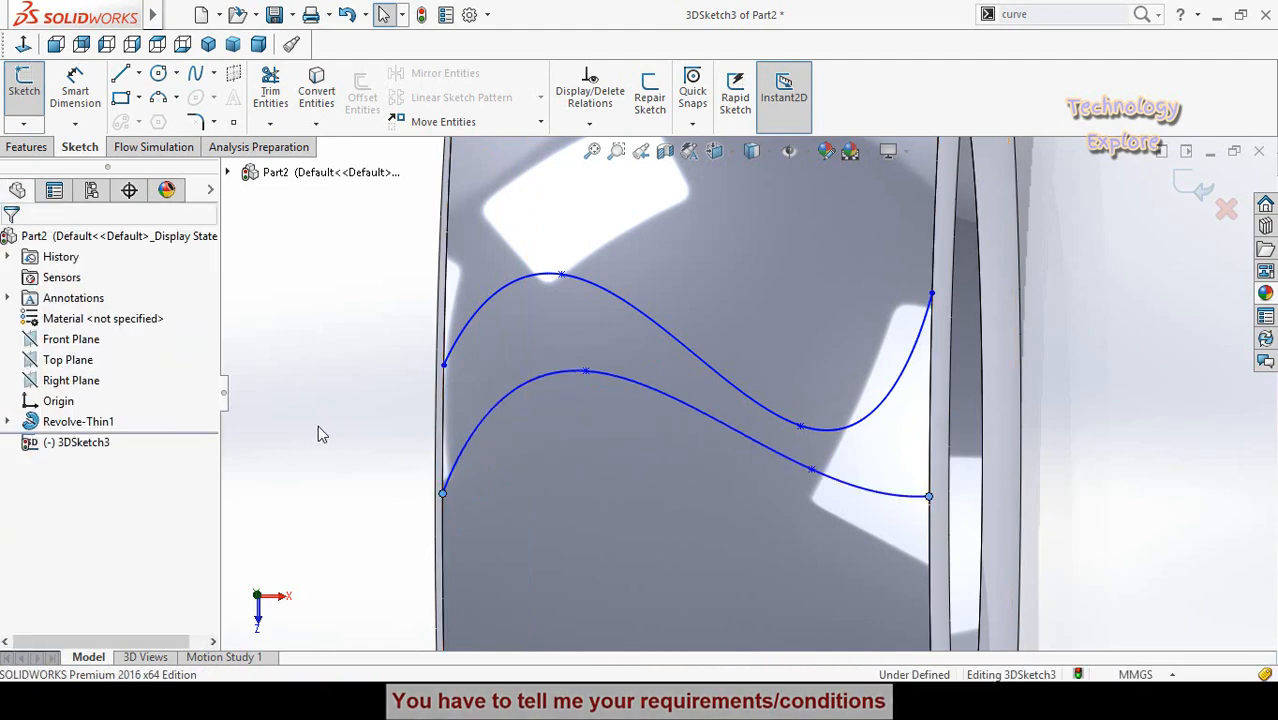
- Align the upper spline's two endpoints with an Along X relation
click(443, 366)
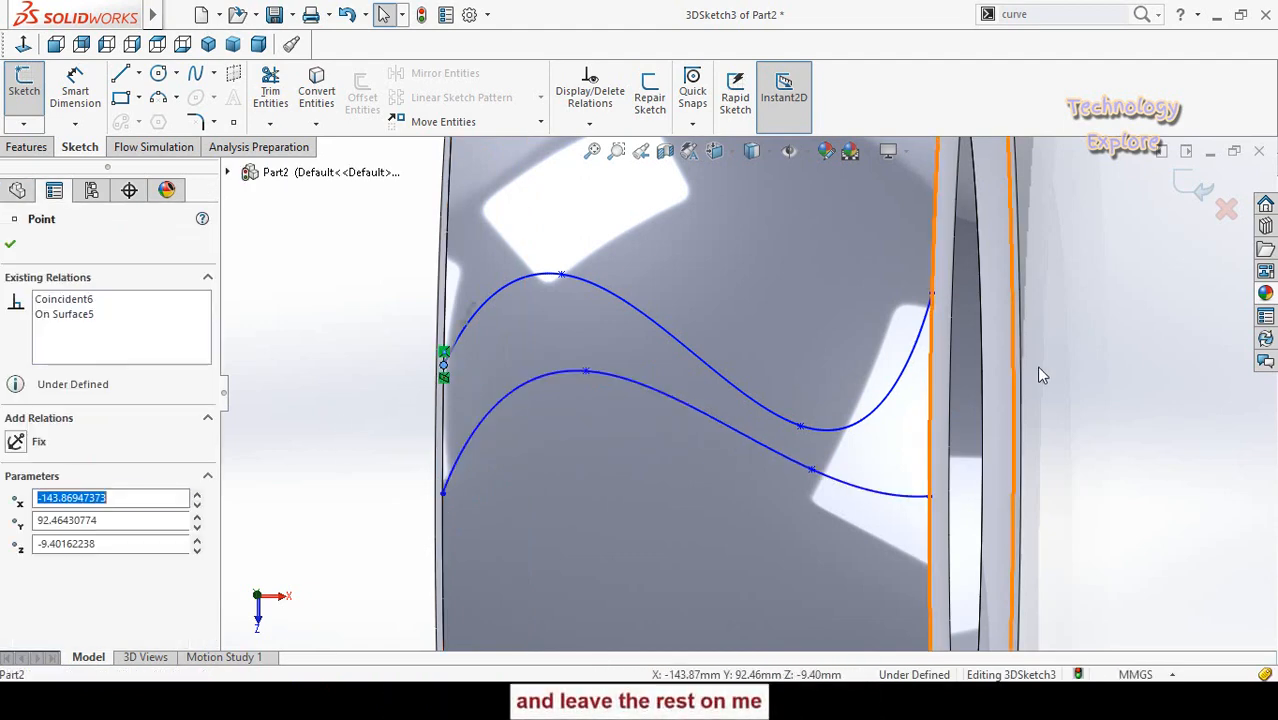
ctrl+click(932, 296)
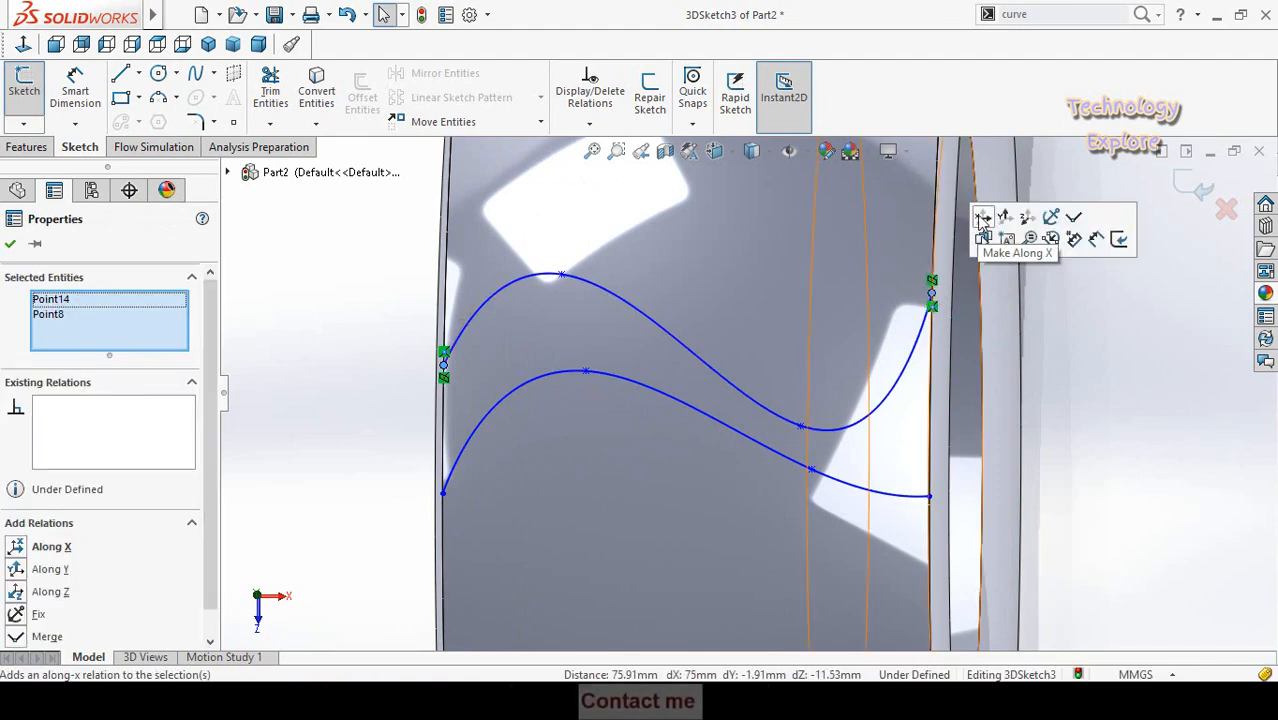
click(983, 218)
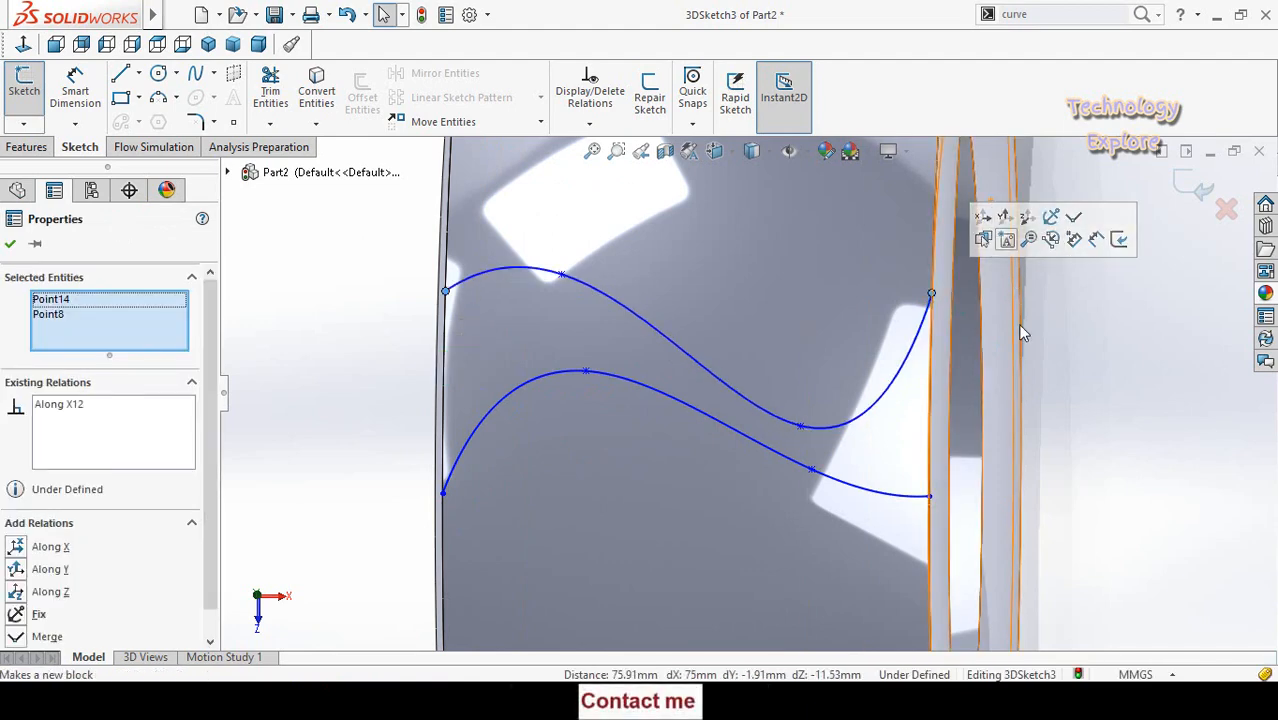
click(1087, 401)
- Reposition the end and interior points of both splines so they follow matching S shapes close together
drag(928, 496, 929, 410)
click(365, 434)
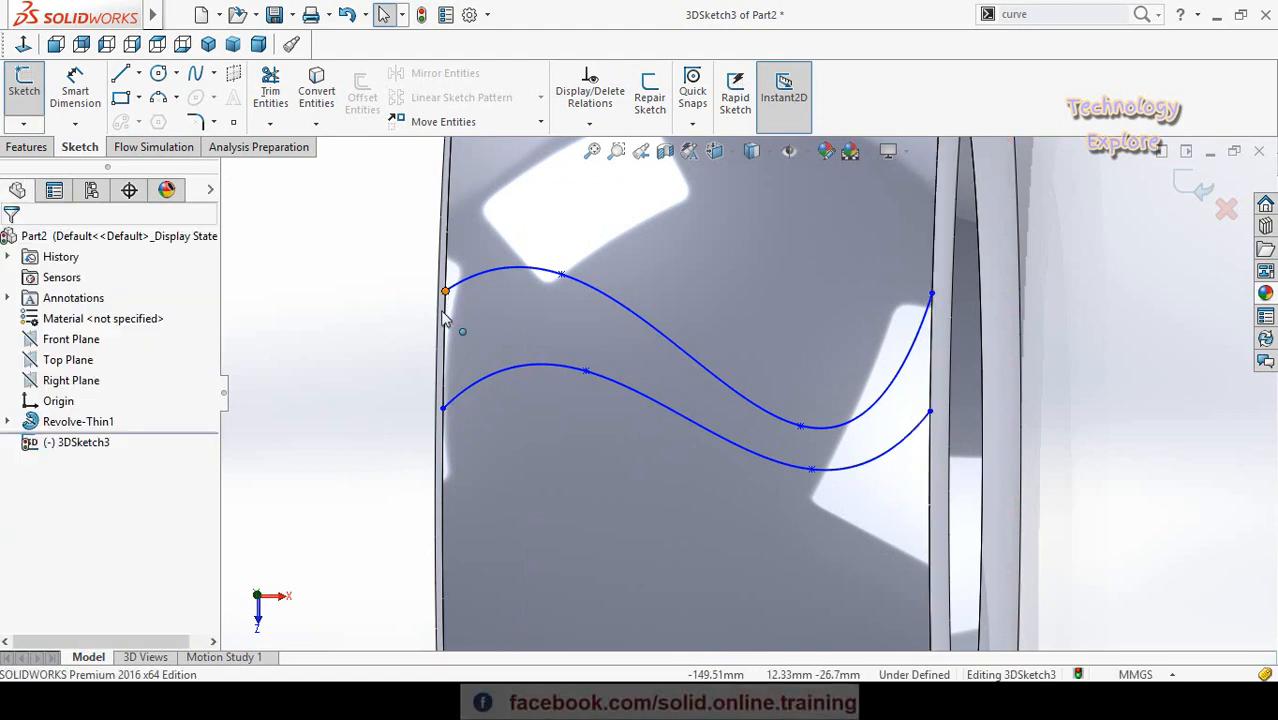
drag(445, 291, 463, 374)
drag(561, 274, 540, 329)
click(375, 379)
drag(586, 370, 538, 359)
drag(801, 426, 821, 470)
click(388, 380)
drag(444, 375, 446, 251)
click(388, 351)
scroll(748, 395, up, 2)
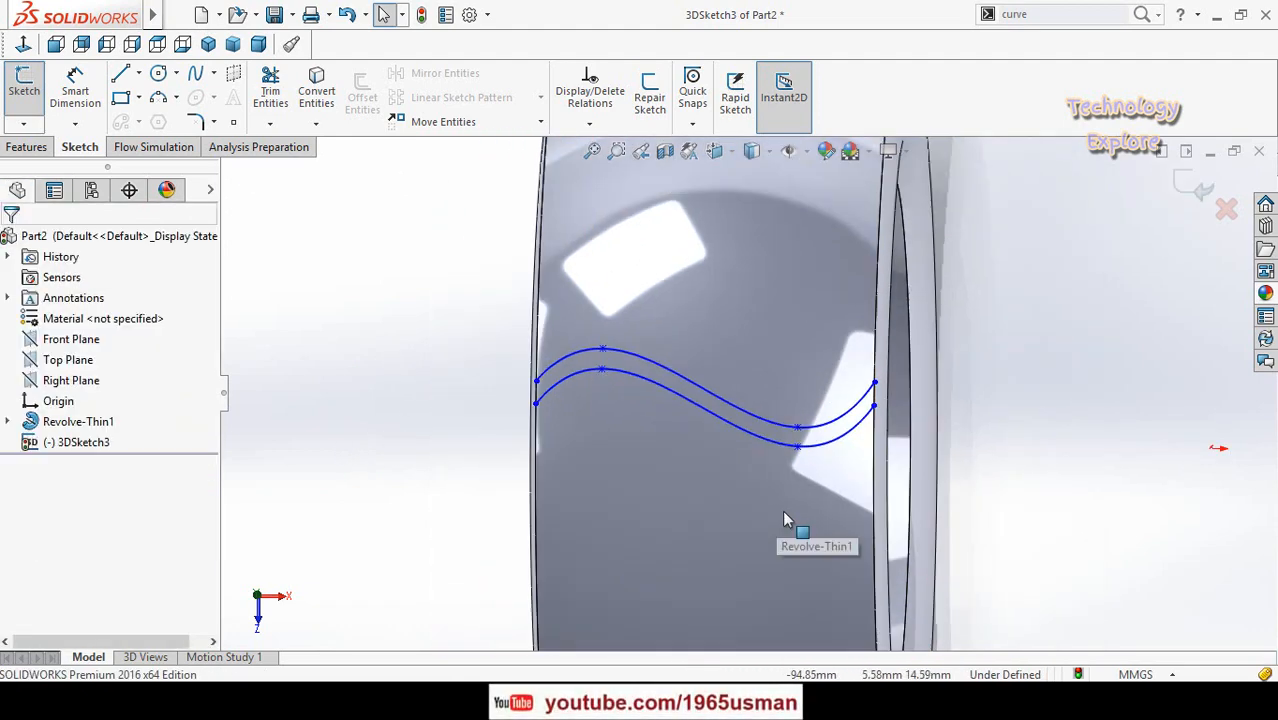
- Move the upper spline's end and interior points away from the lower spline to form a wider, roughly parallel band
scroll(646, 368, down, 3)
drag(456, 391, 459, 328)
drag(910, 471, 890, 377)
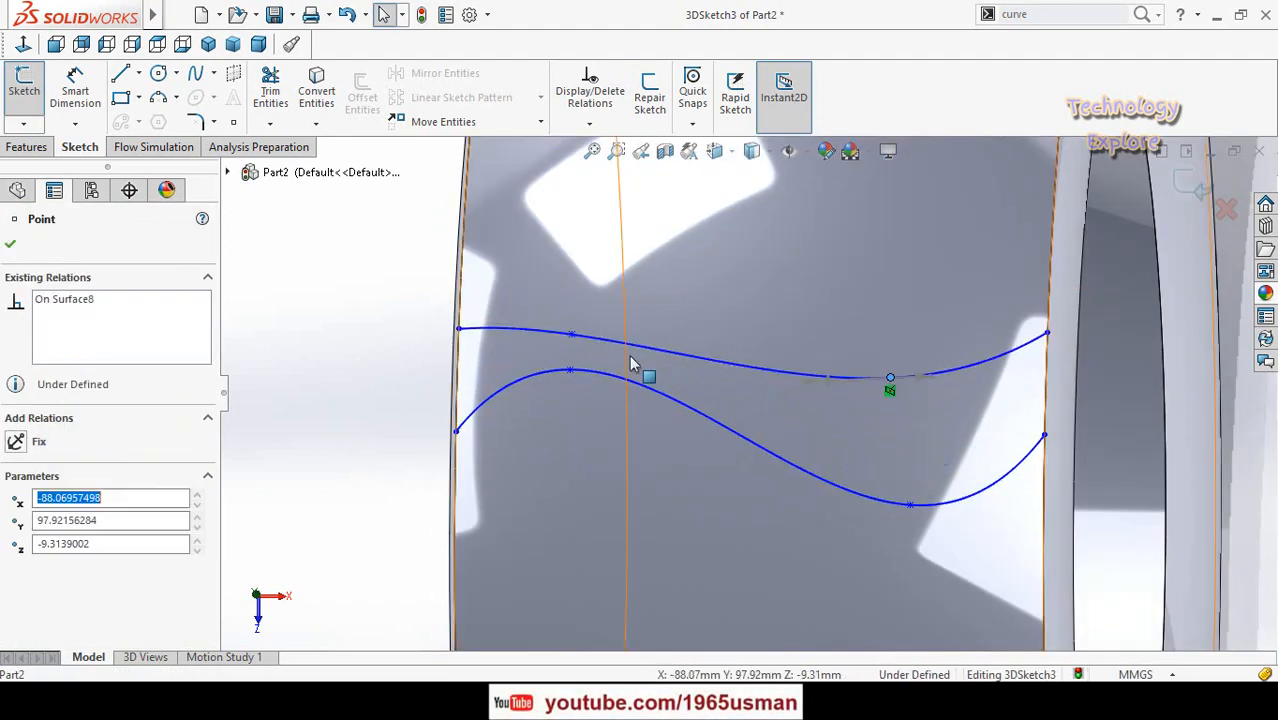
drag(570, 334, 582, 265)
drag(890, 377, 925, 401)
scroll(824, 481, up, 3)
click(429, 400)
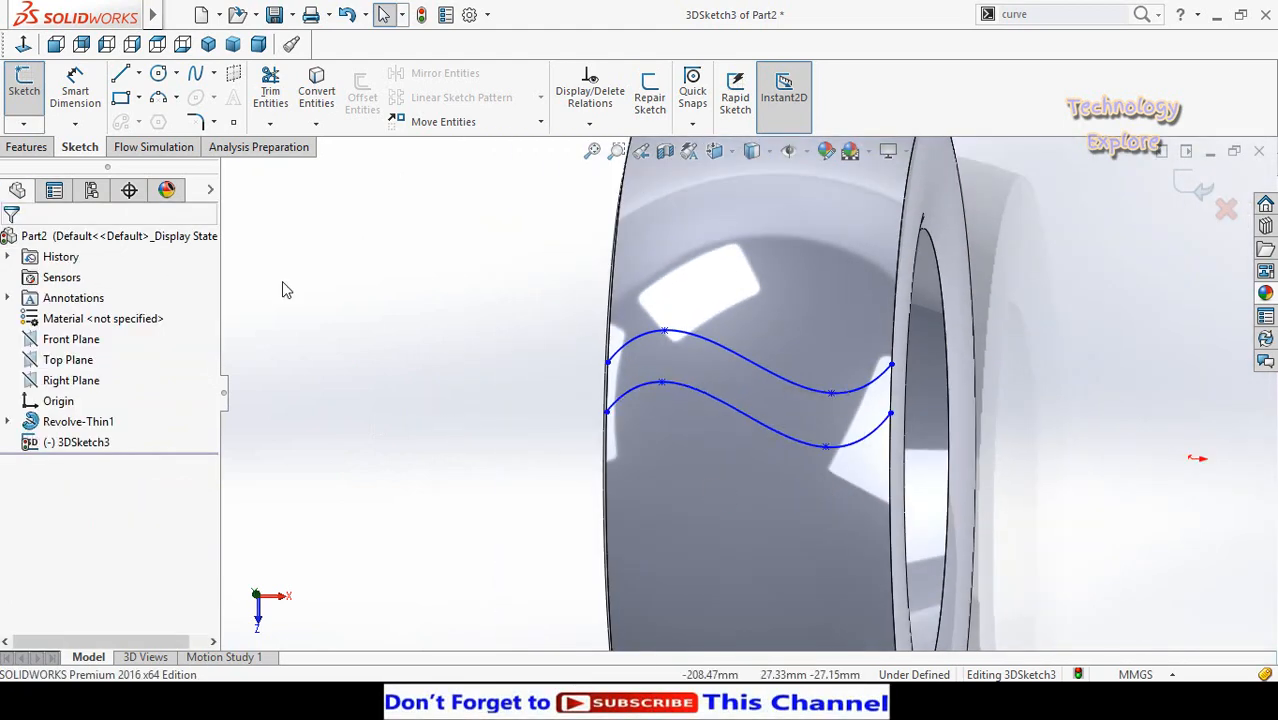
- Draw a three-point arc along one tyre edge, joining the adjacent ends of the two splines
click(158, 99)
mouse_move(488, 394)
middle_down()
mouse_move(511, 292)
mouse_move(542, 280)
middle_up()
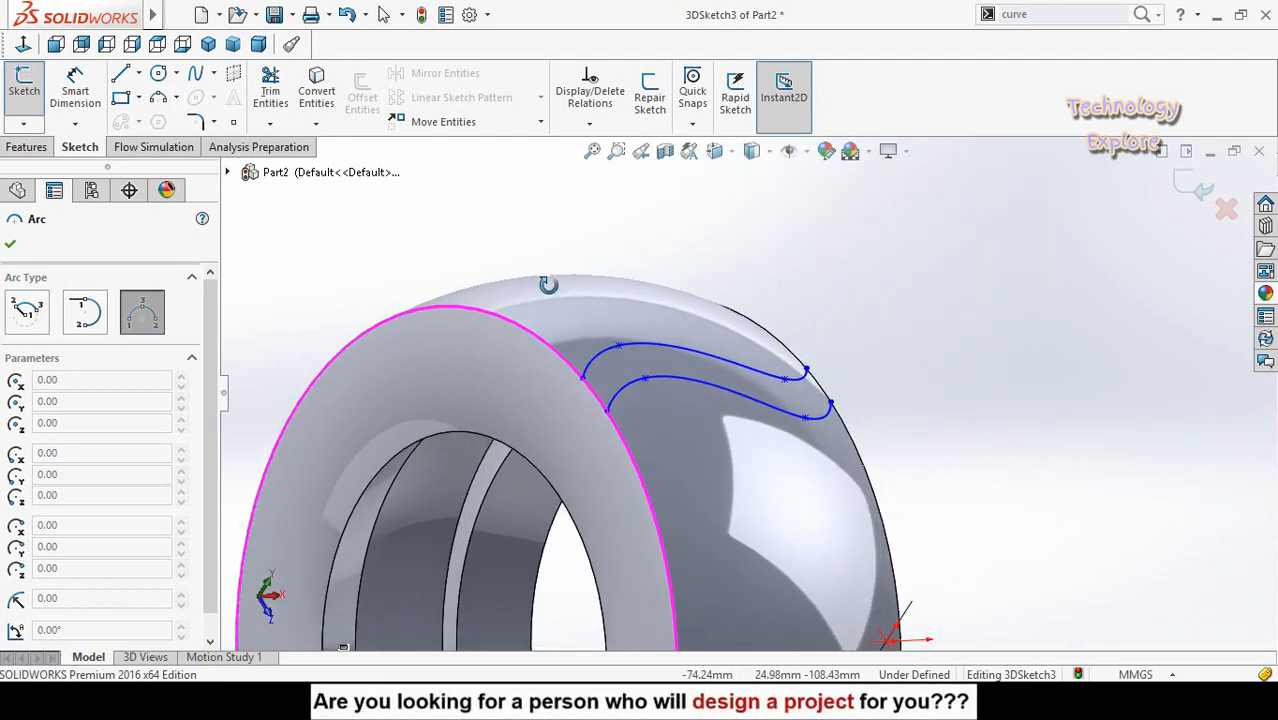
scroll(599, 399, down, 5)
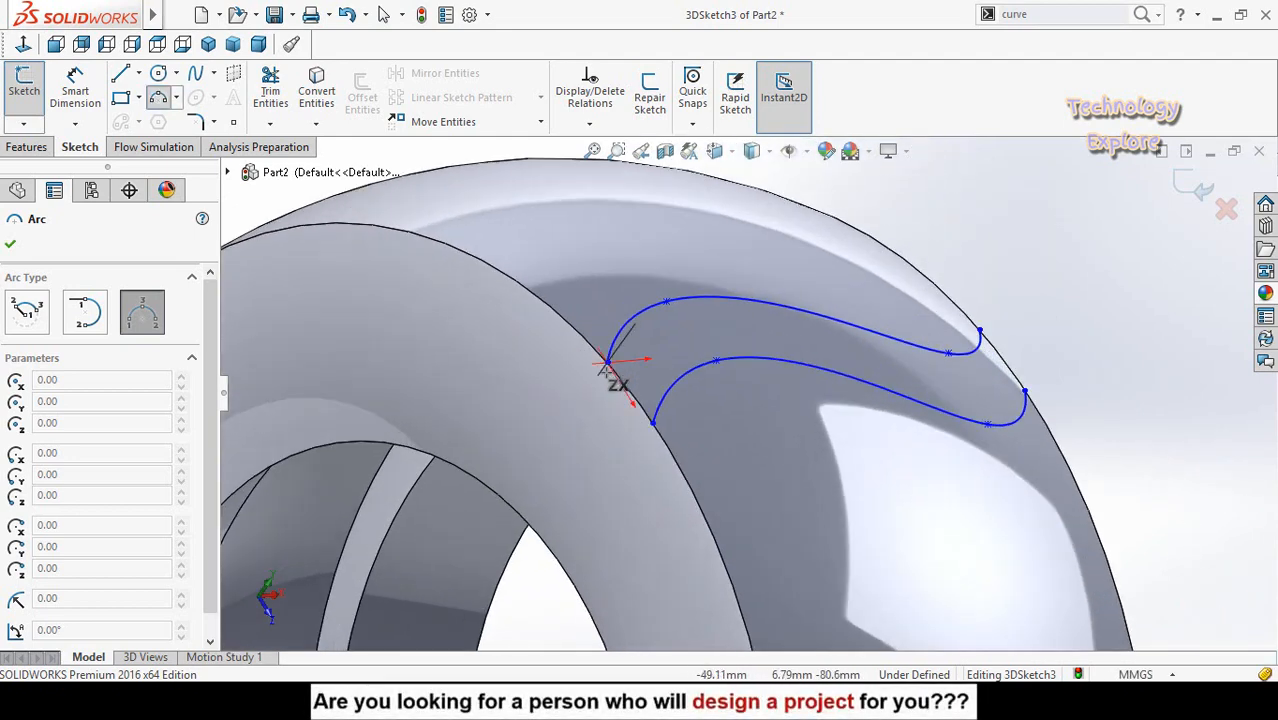
click(652, 423)
click(636, 401)
scroll(733, 399, up, 1)
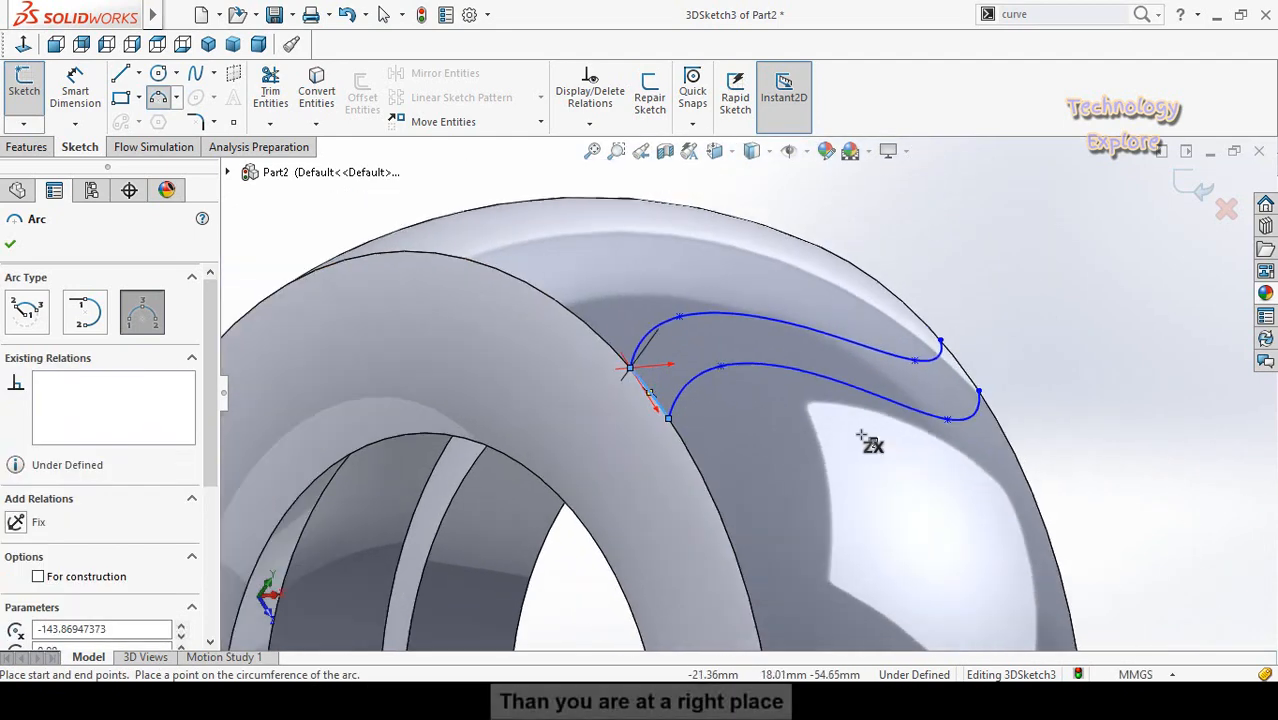
- Close the S-shaped profile with a three-point arc joining the spline ends along the opposite tyre edge
middle_drag(862, 434, 728, 500)
scroll(999, 399, down, 5)
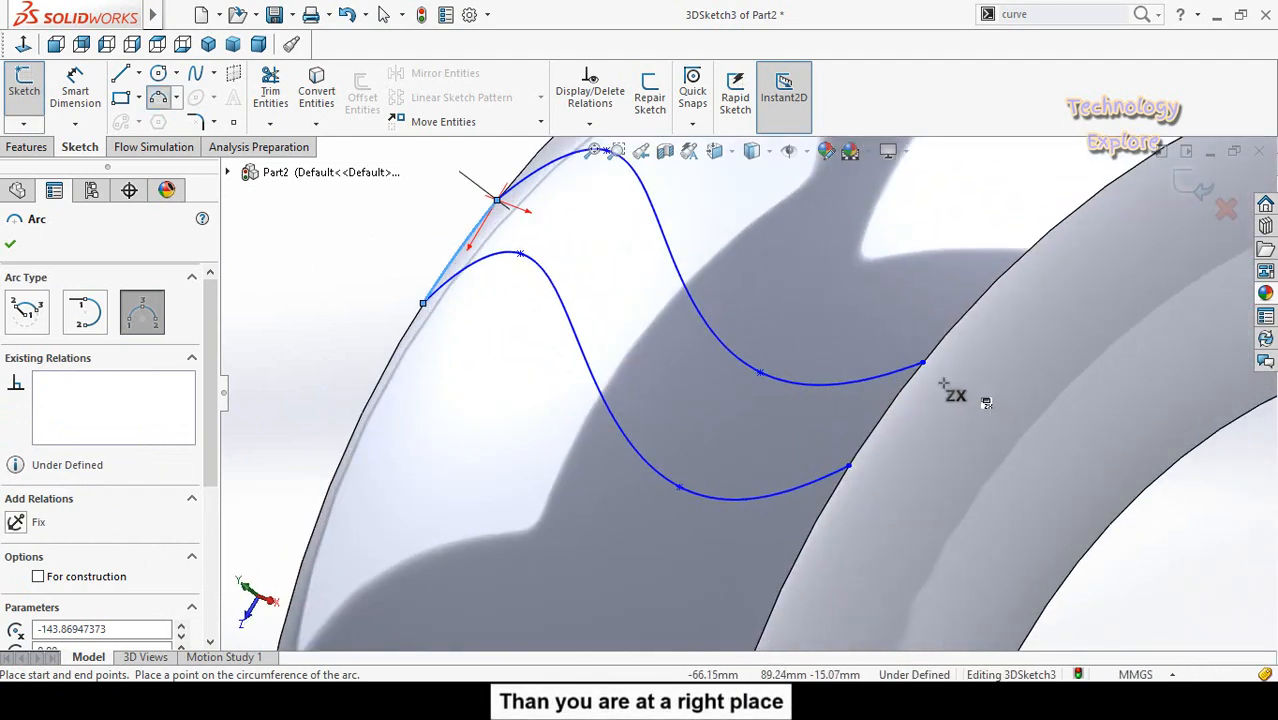
click(921, 363)
click(848, 465)
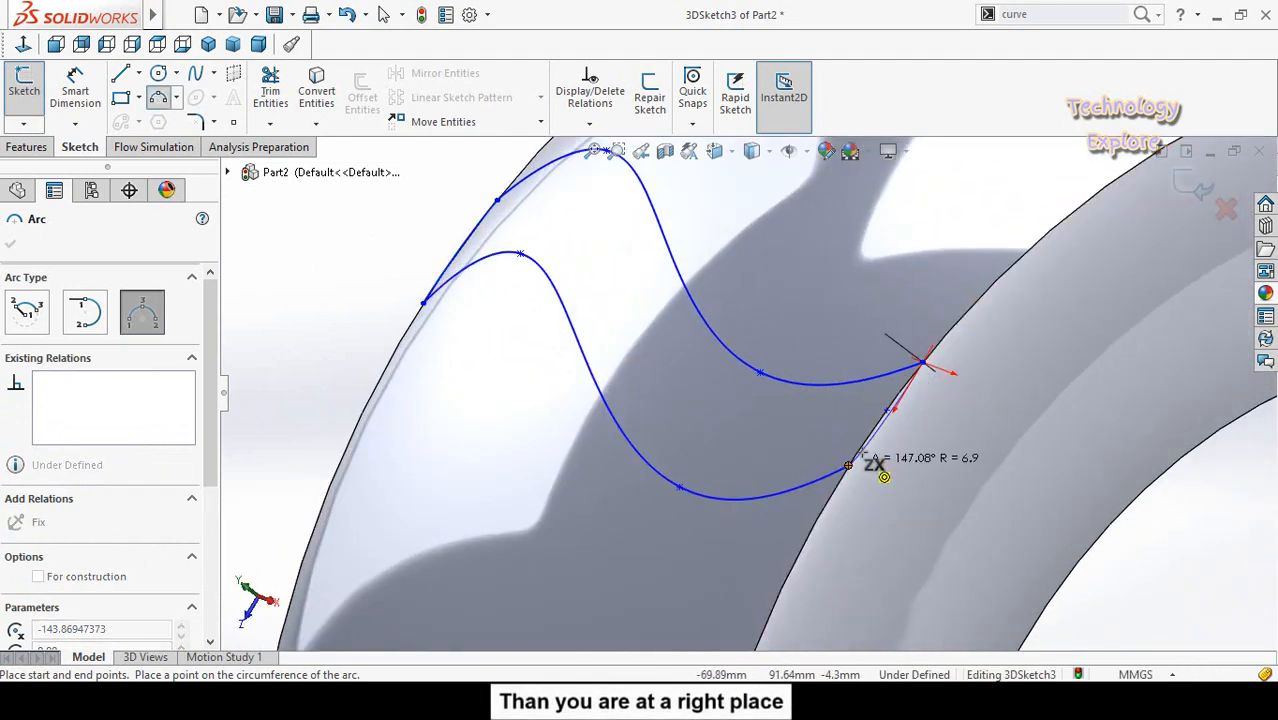
scroll(602, 434, up, 5)
mouse_move(602, 434)
middle_down()
mouse_move(534, 434)
mouse_move(579, 428)
mouse_move(562, 440)
mouse_move(536, 379)
mouse_move(643, 277)
mouse_move(618, 376)
middle_up()
key(Escape)
scroll(552, 431, up, 3)
scroll(851, 371, down, 4)
- Start a blind extruded cut of the closed profile, using the Top Plane as direction and reversing it into the tyre
click(26, 147)
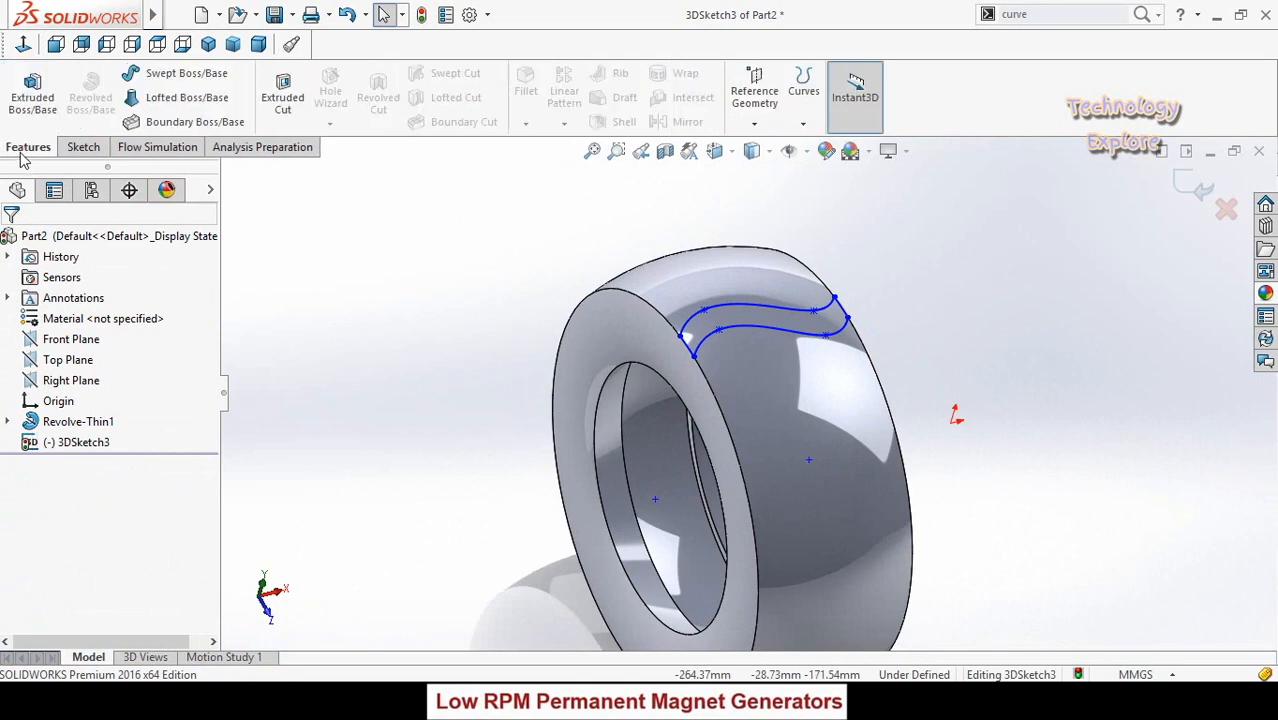
click(281, 110)
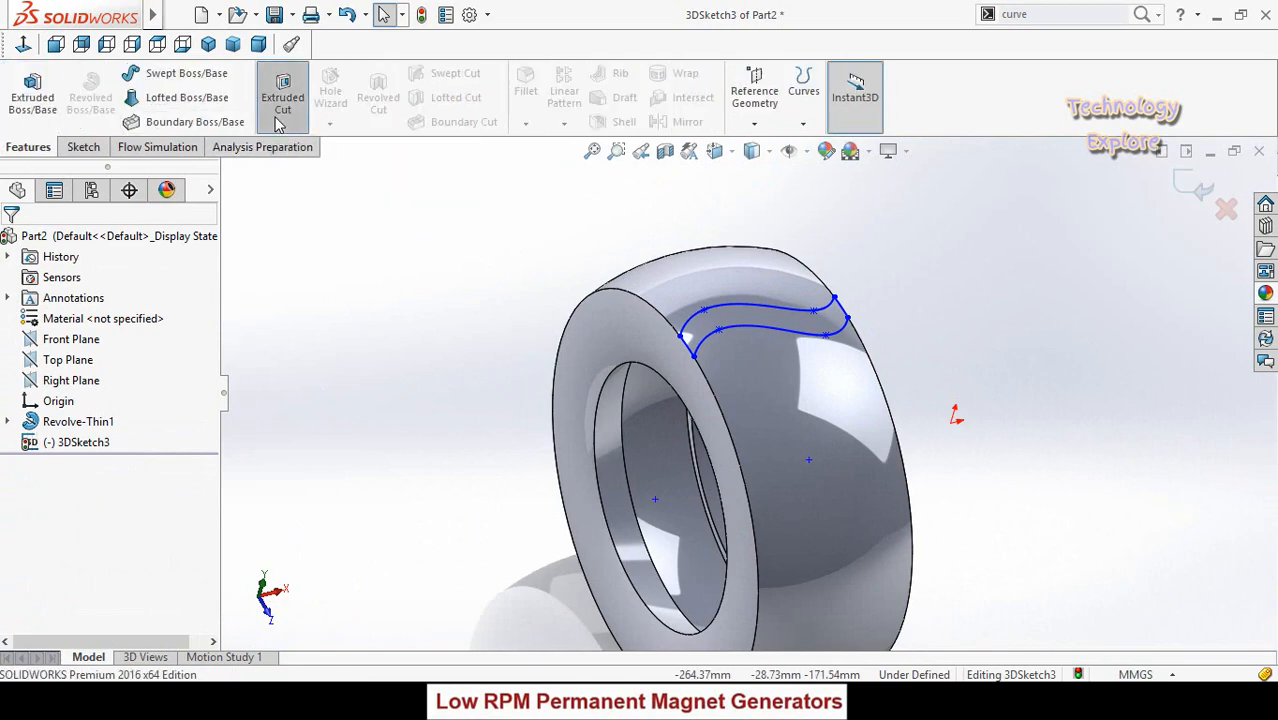
scroll(349, 382, up, 2)
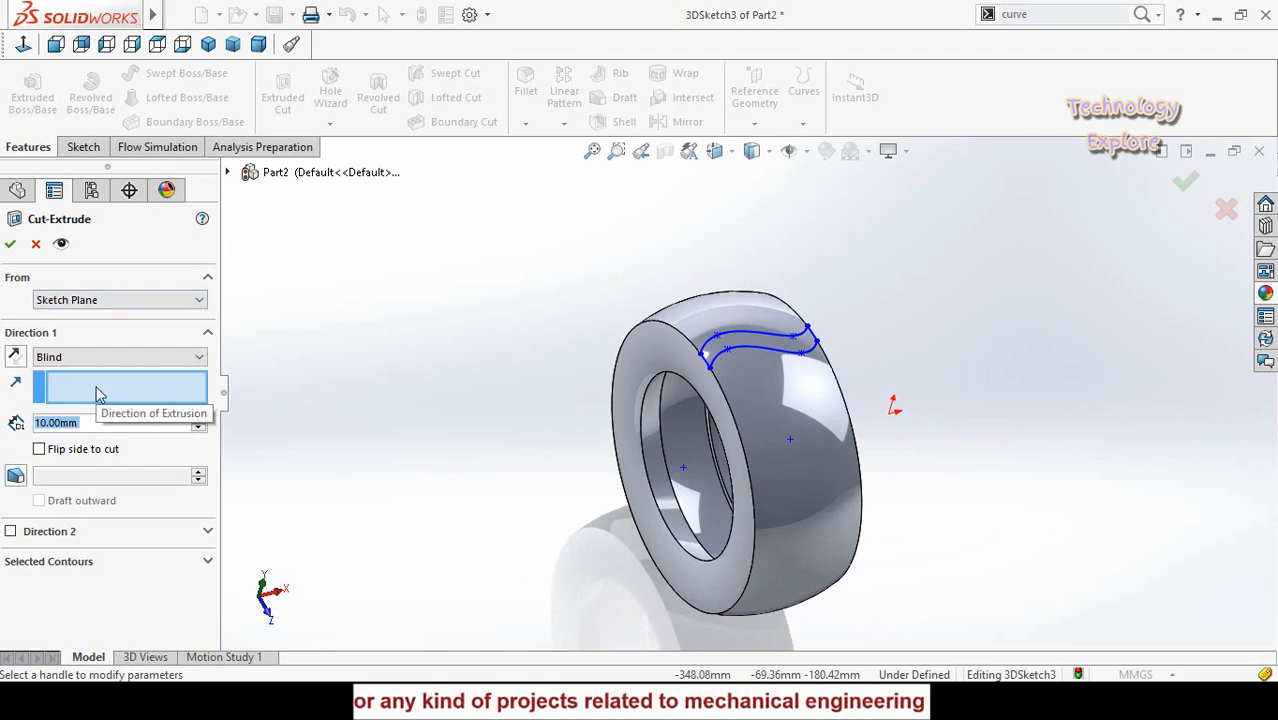
click(228, 173)
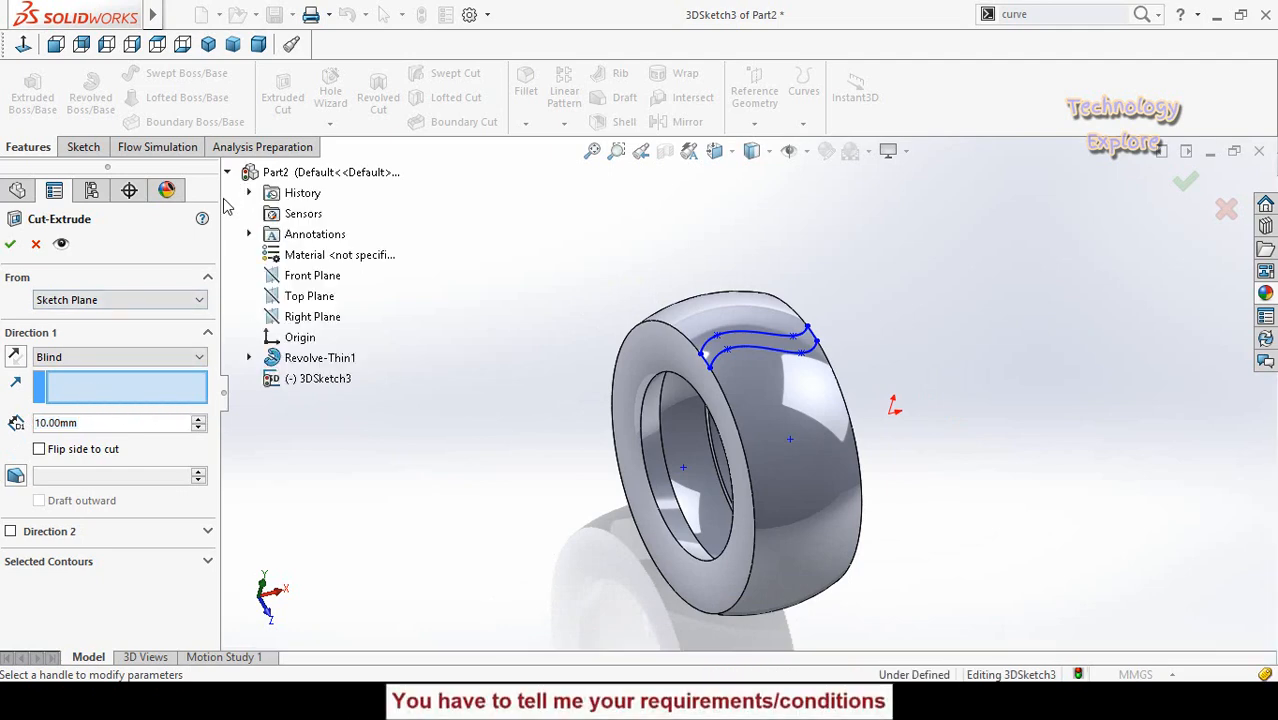
click(298, 298)
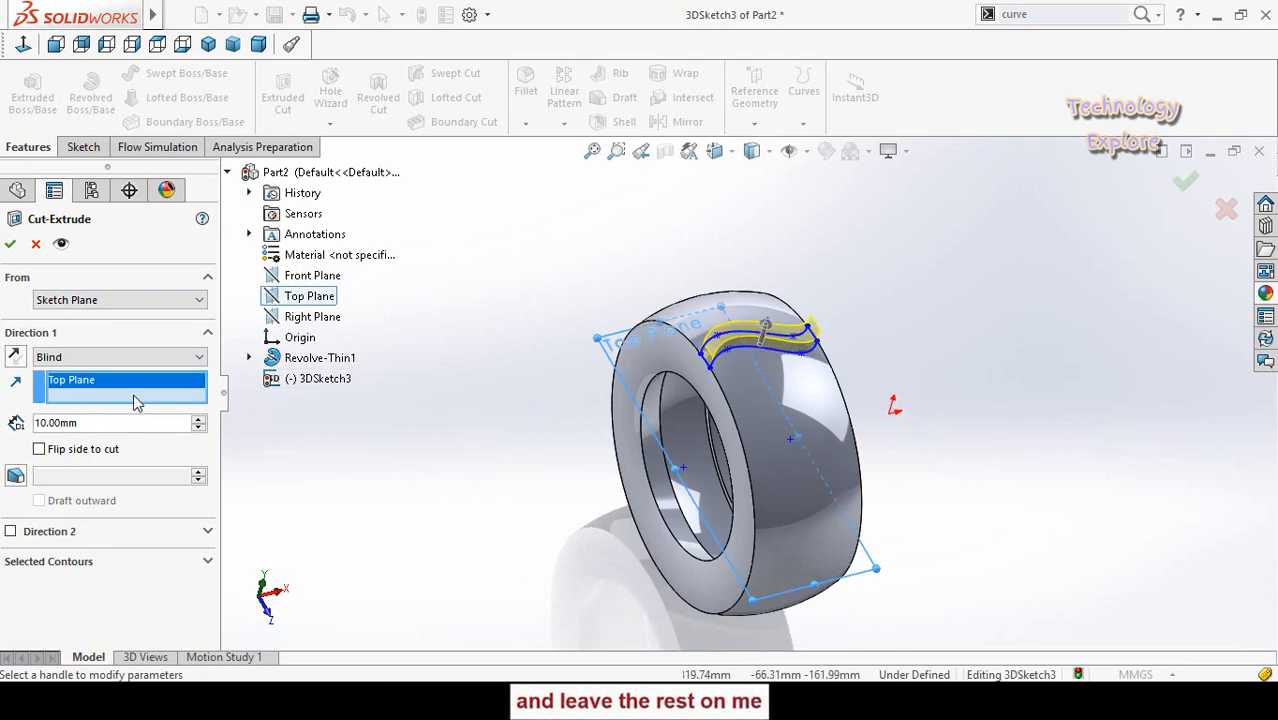
click(15, 357)
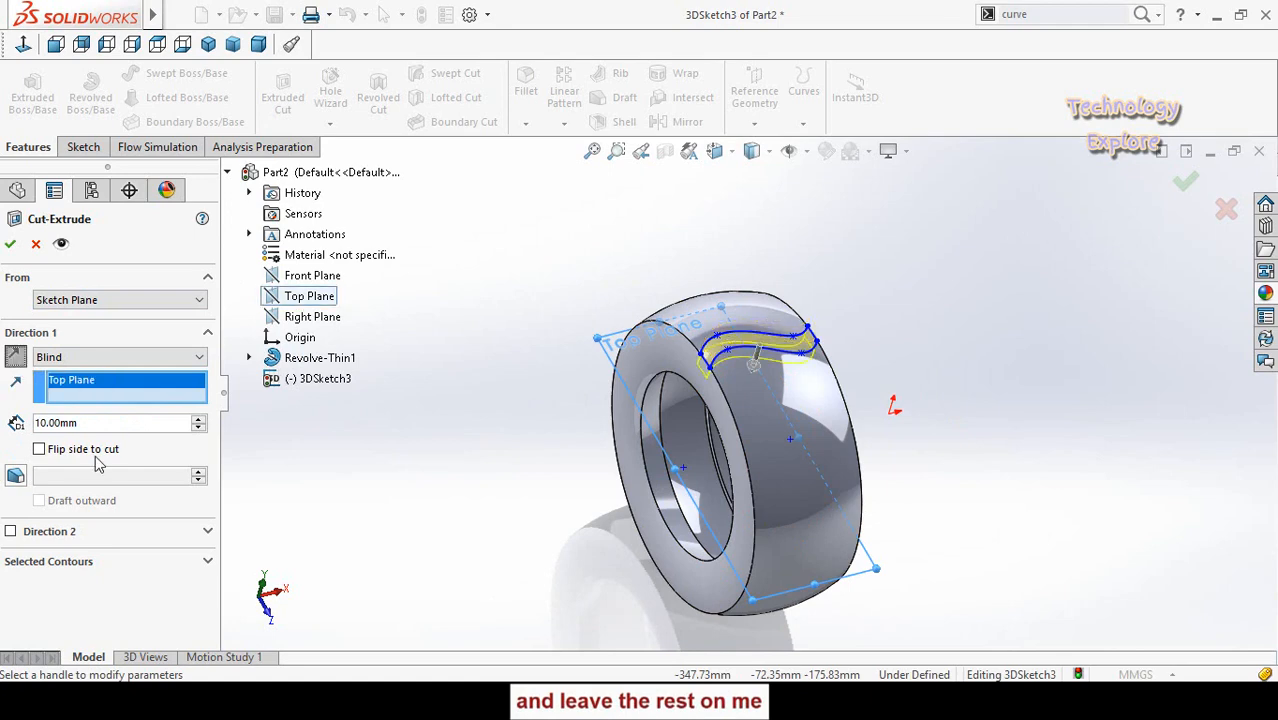
middle_drag(434, 484, 610, 410)
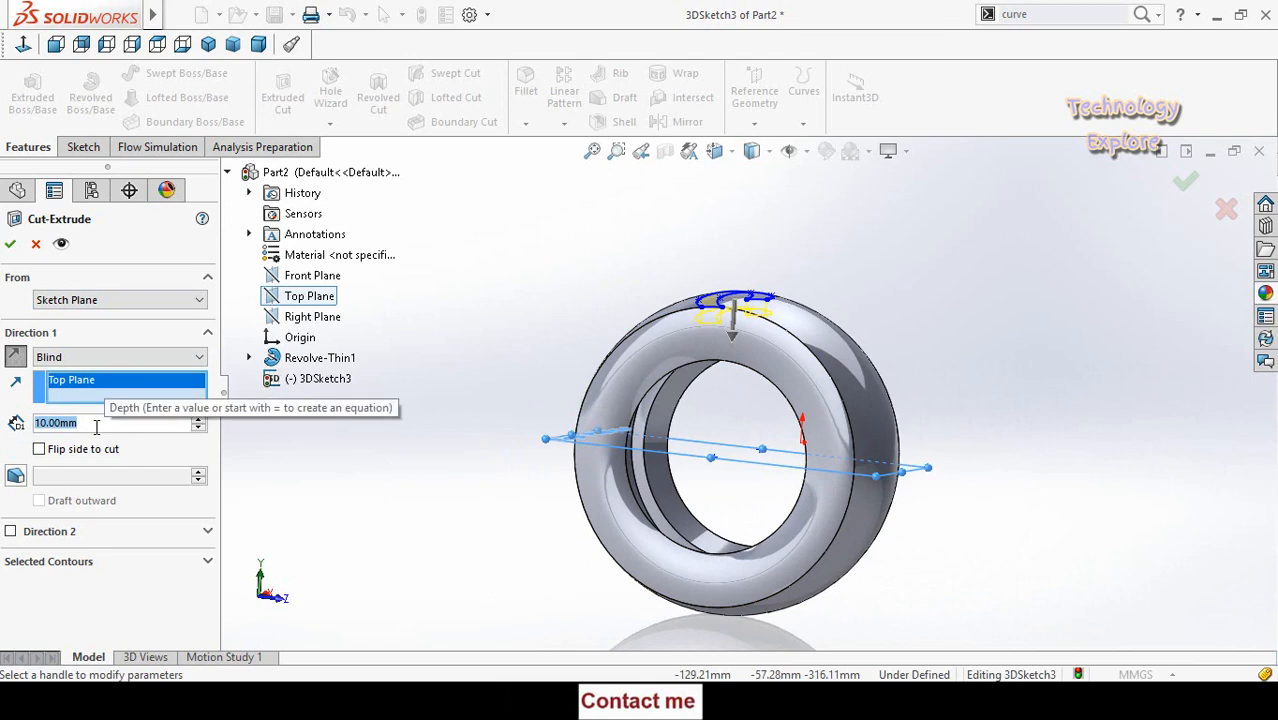
- Set the cut depth to 15 mm and turn on a 9° draft
text(1)
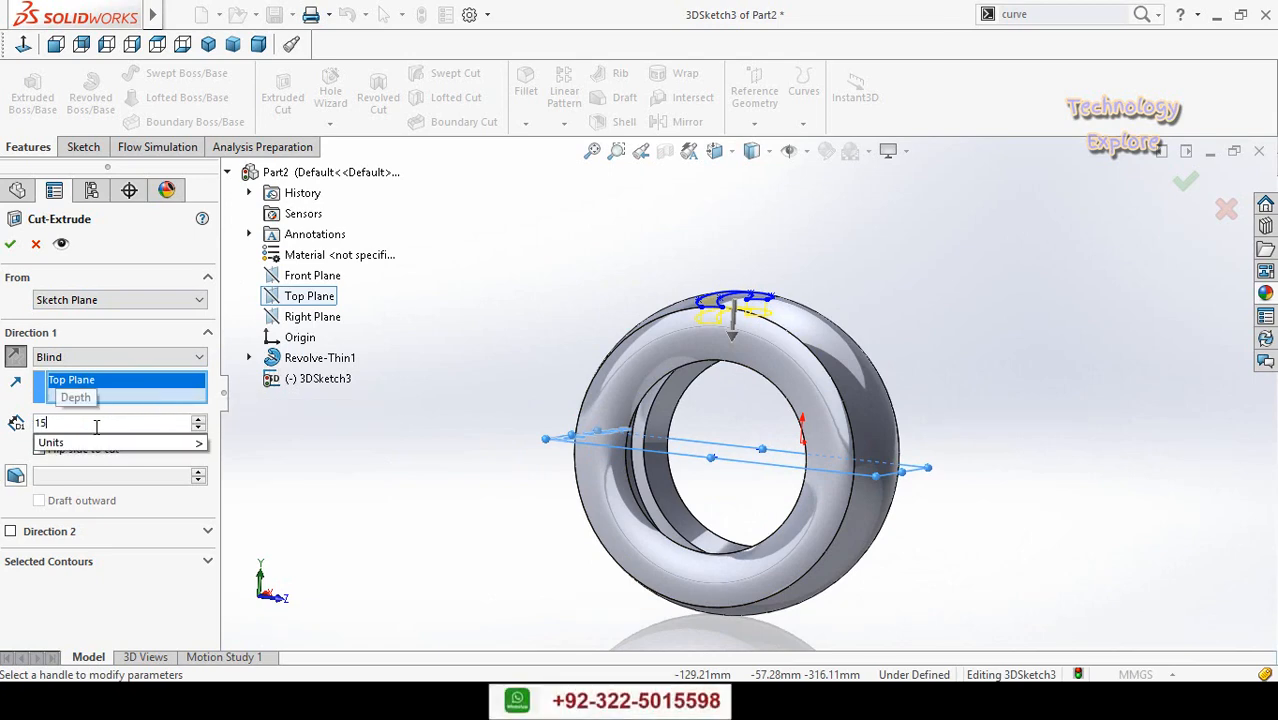
text(5)
key(Return)
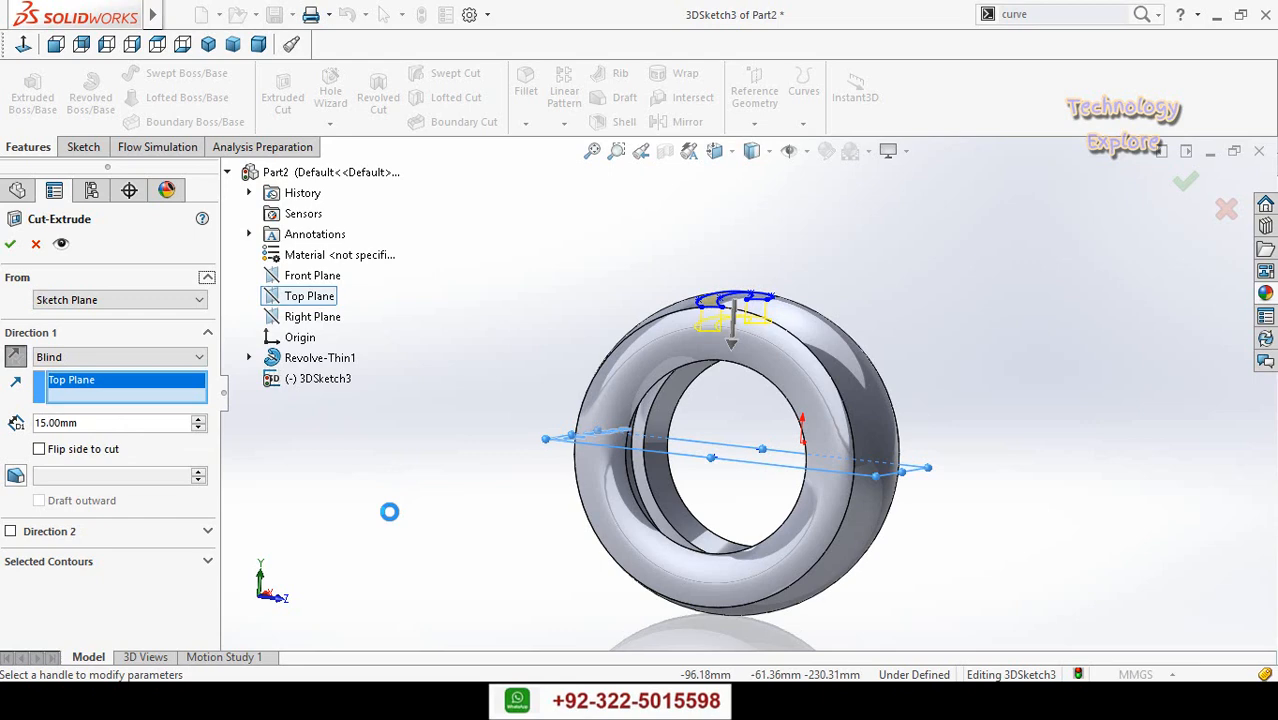
click(15, 477)
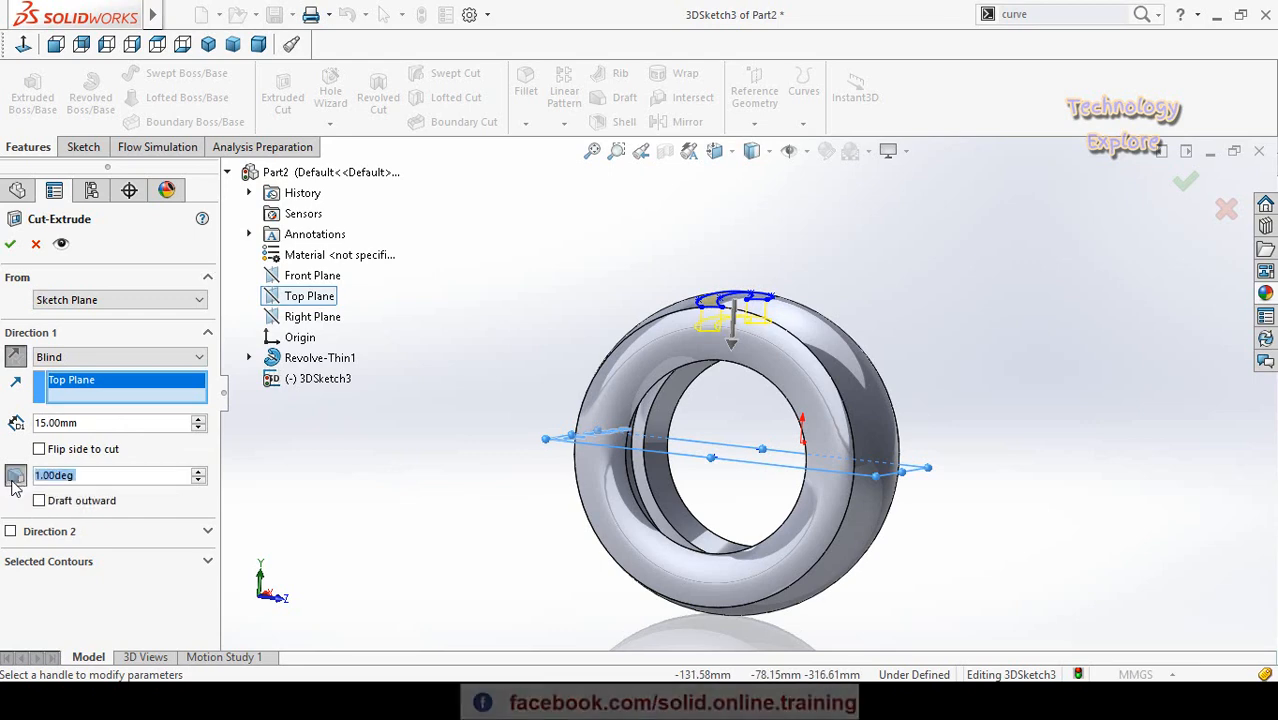
click(198, 476)
click(198, 476)
click(198, 476)
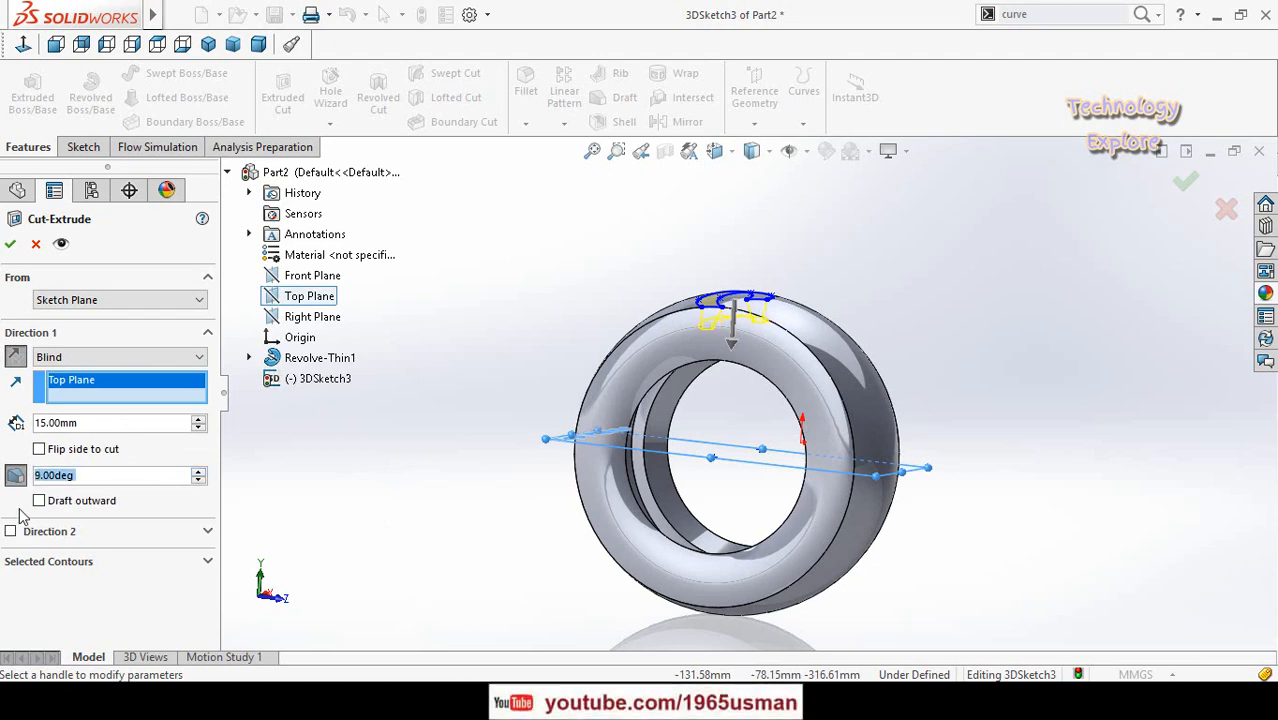
- Accept the cut, keeping only Body 1 of the resulting bodies
click(10, 246)
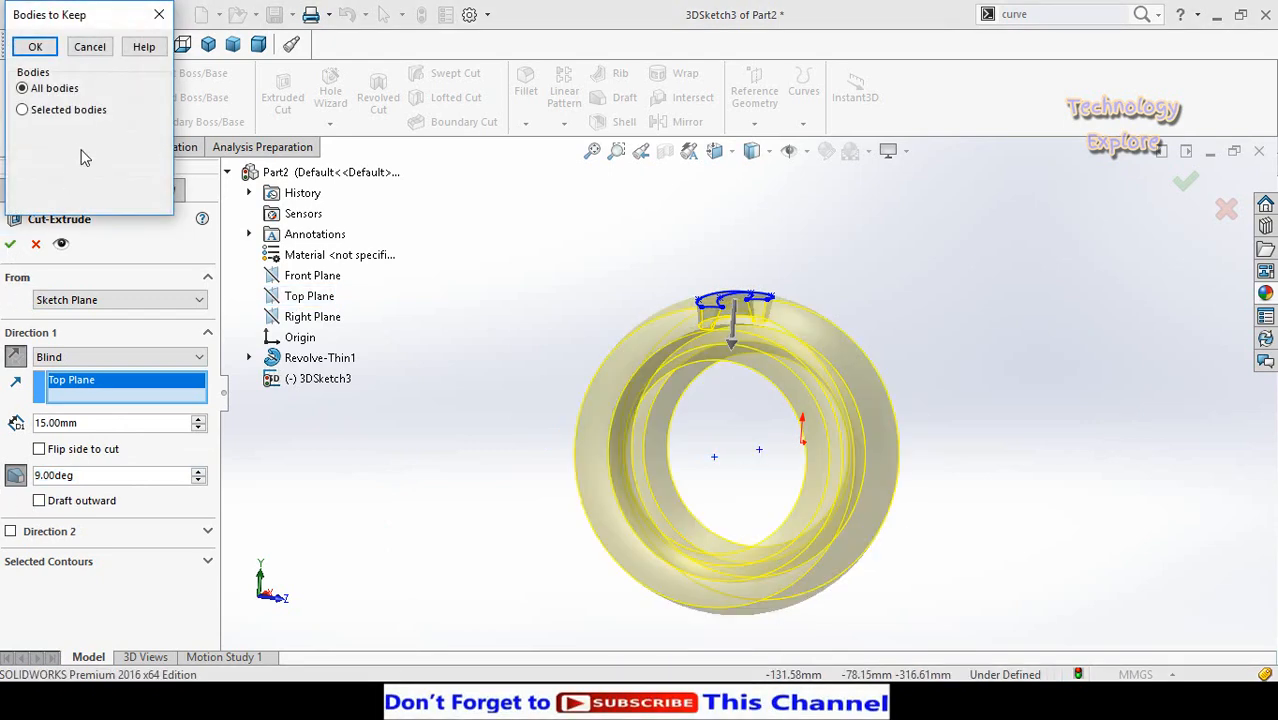
drag(38, 20, 43, 57)
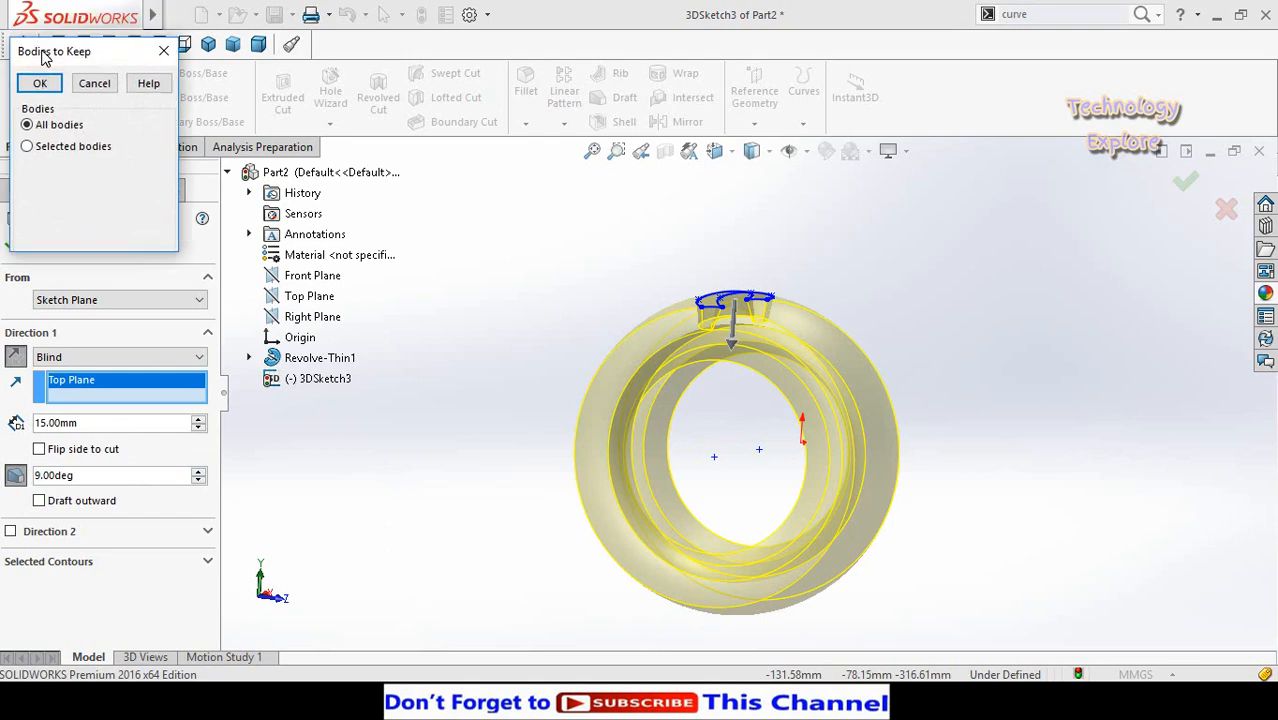
click(28, 146)
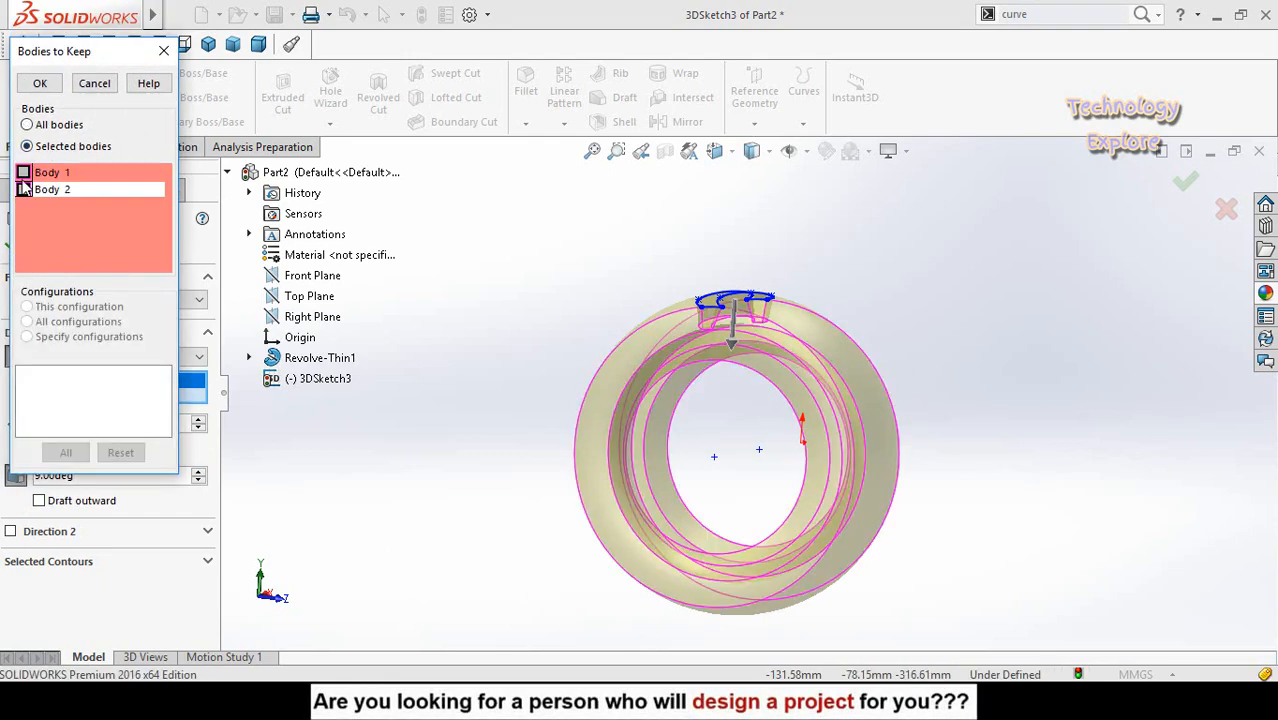
click(23, 173)
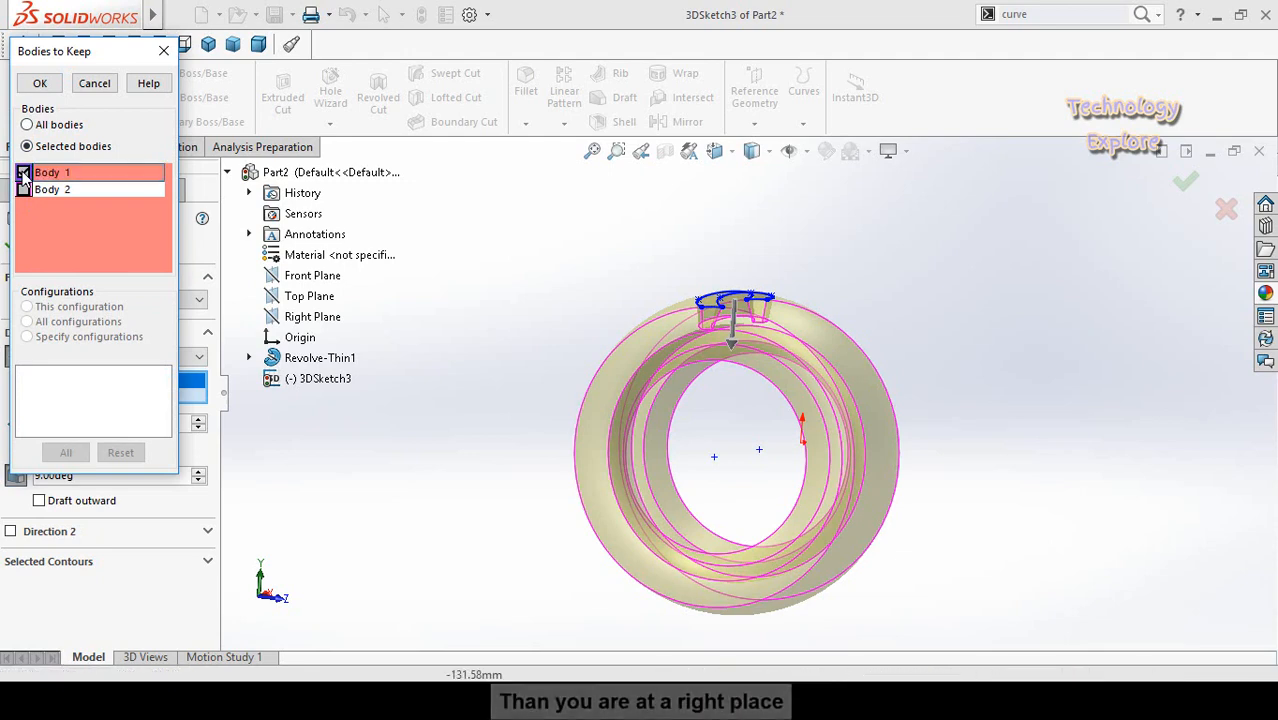
click(41, 86)
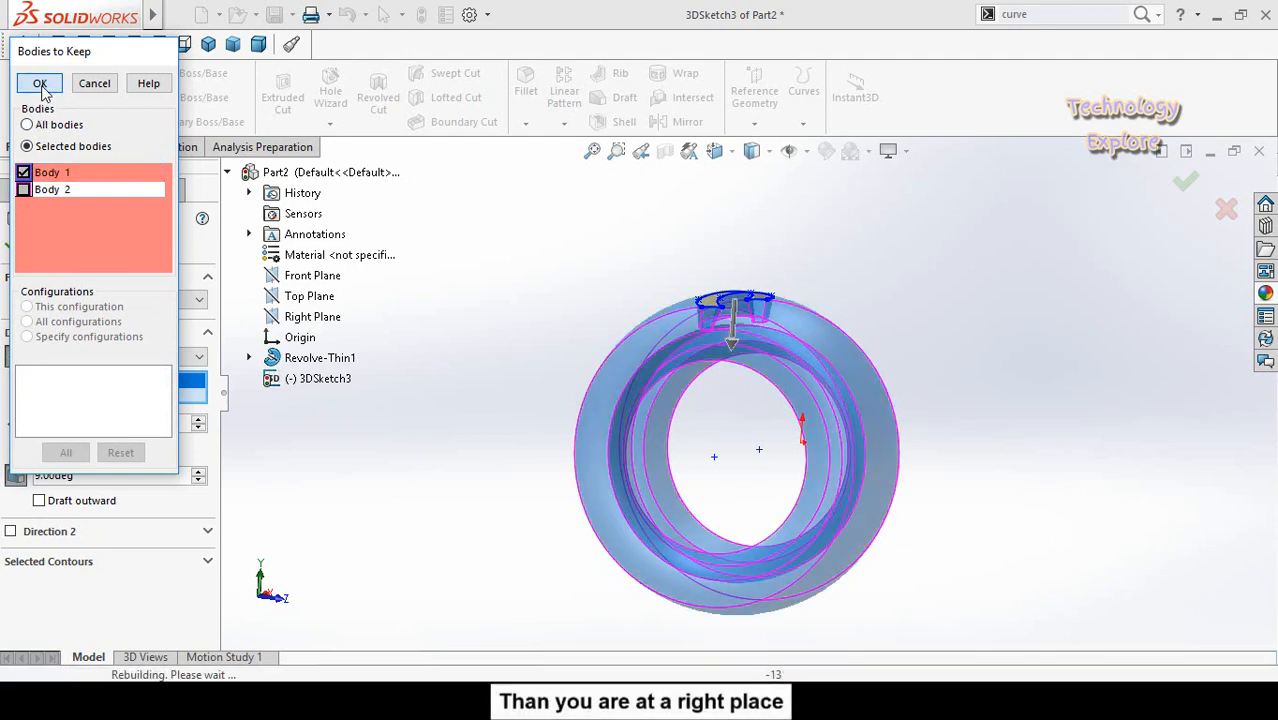
click(490, 374)
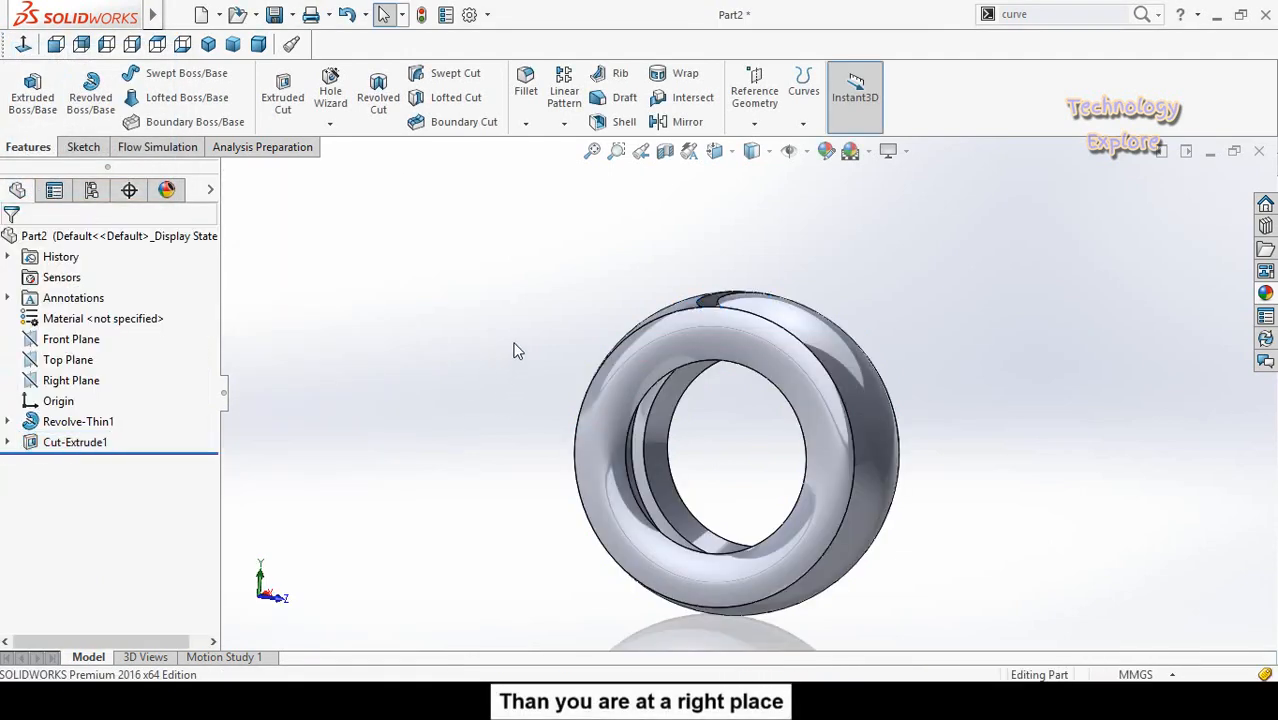
middle_drag(516, 348, 377, 503)
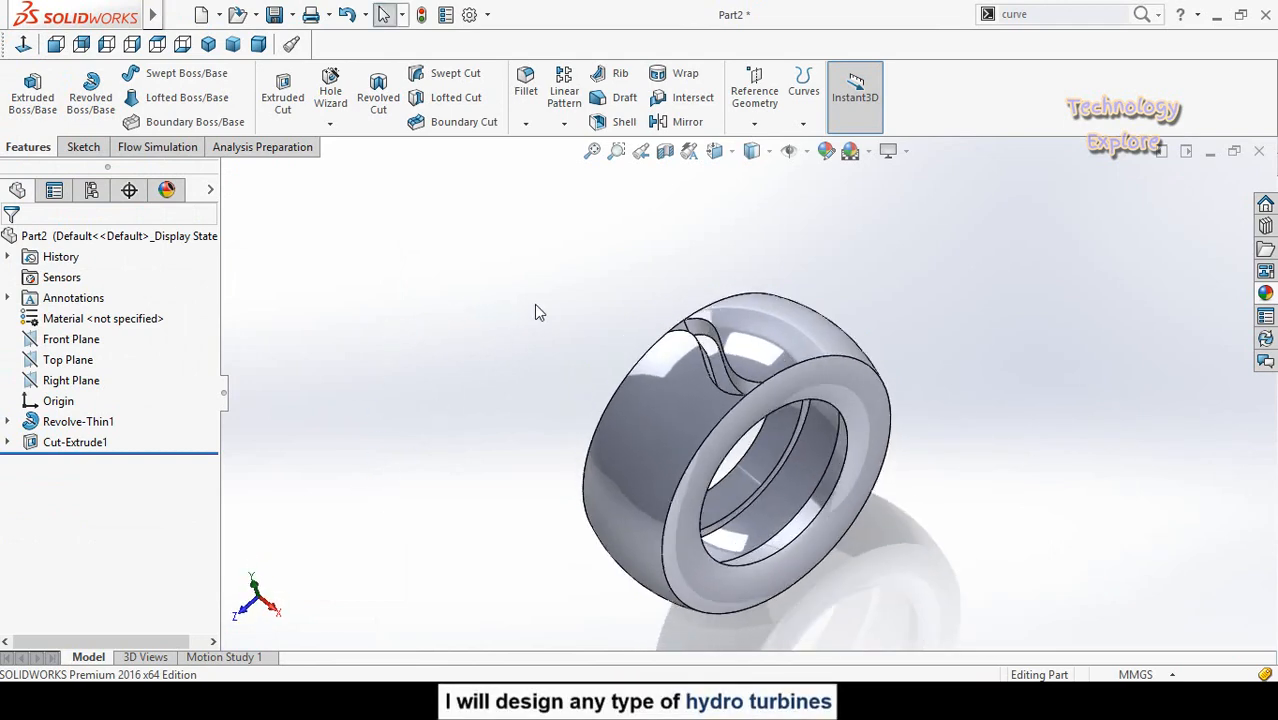
- Set up a circular pattern of the S-shaped cut around the tyre's inner side edge, with 20 equally spaced instances over 360°
click(564, 124)
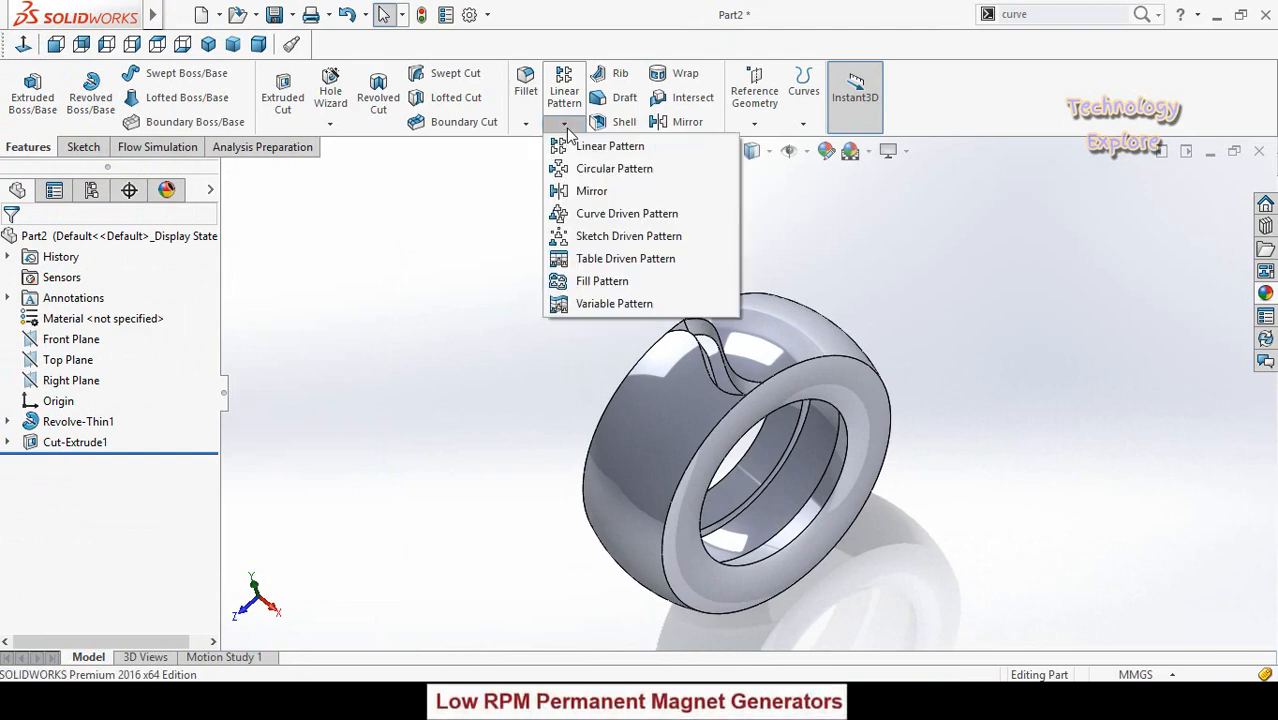
click(610, 169)
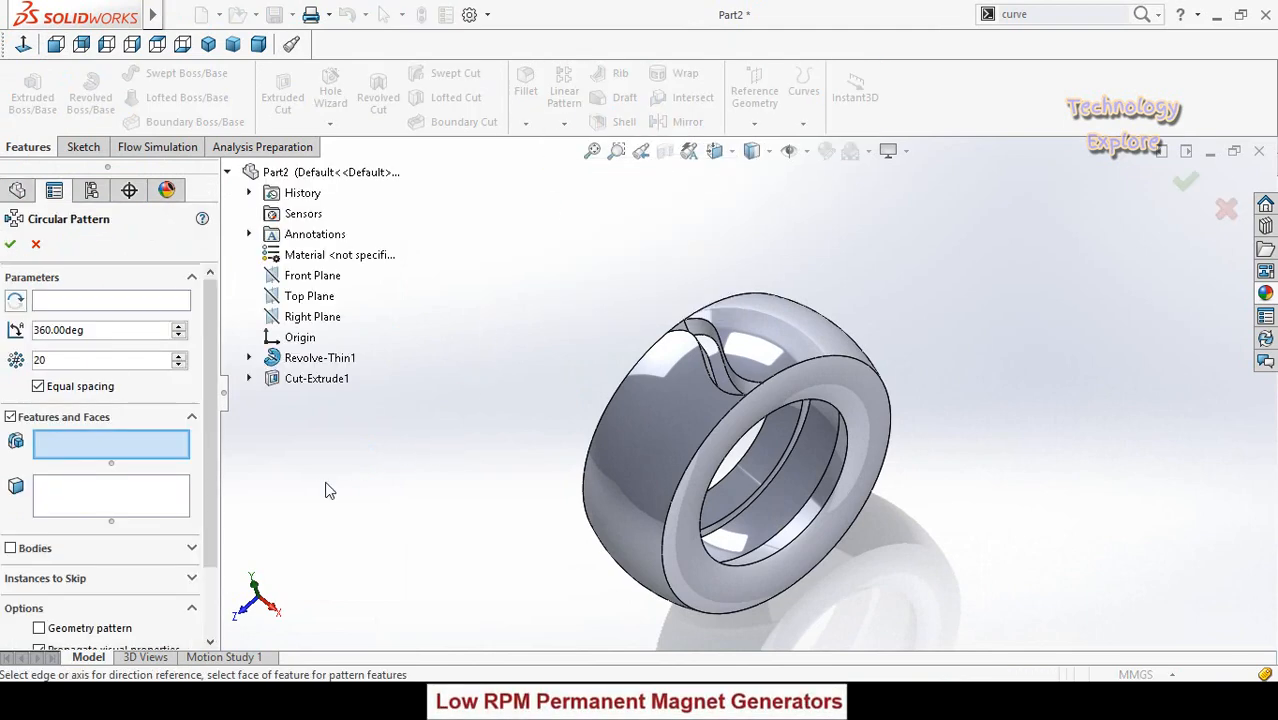
click(318, 380)
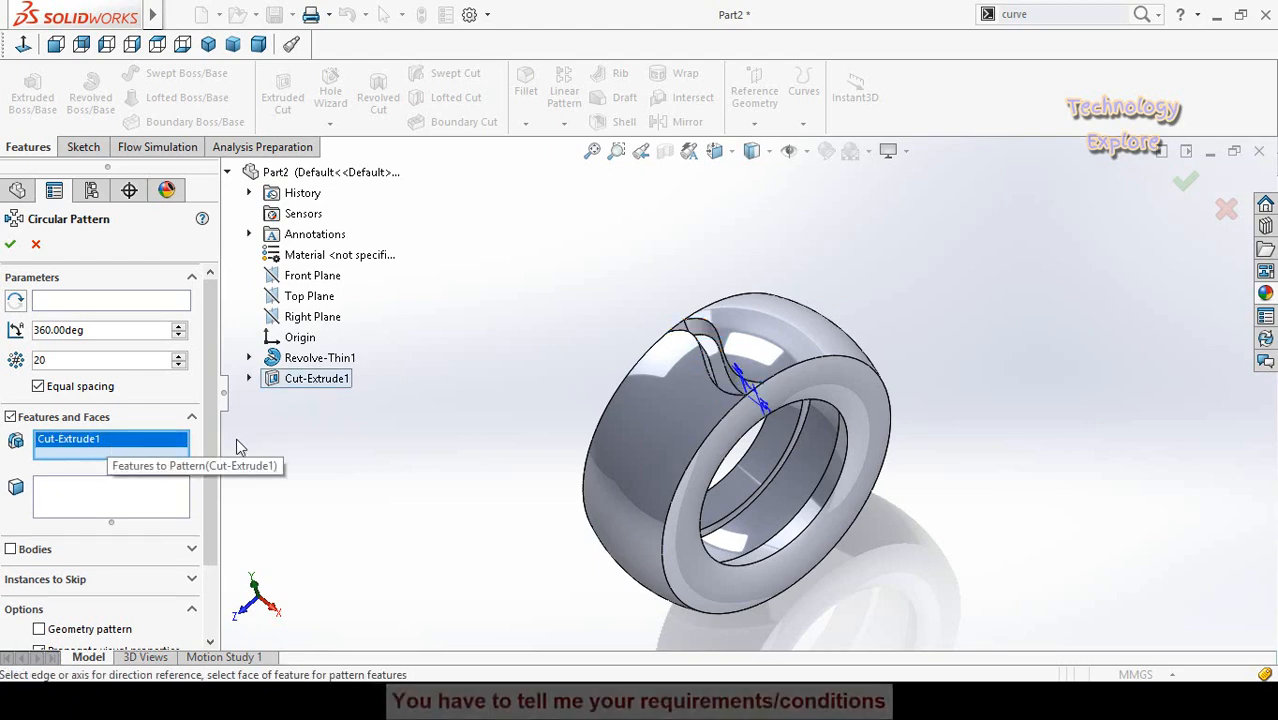
click(98, 302)
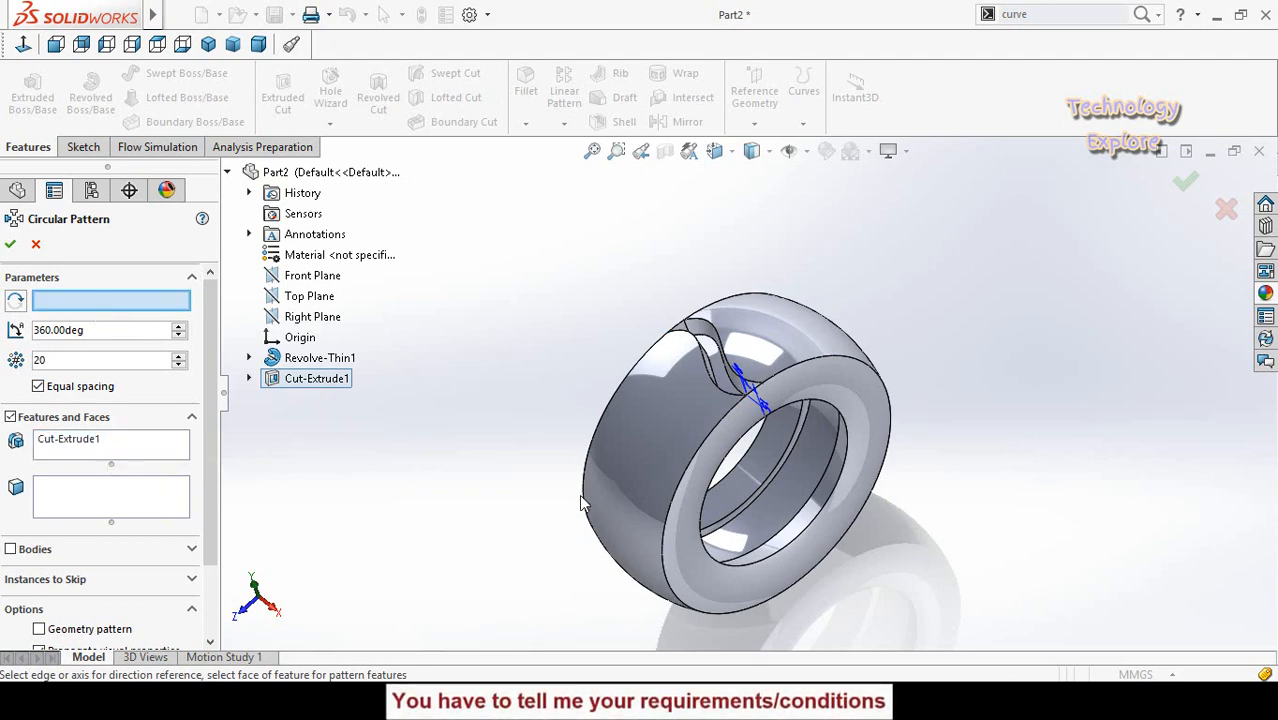
click(734, 577)
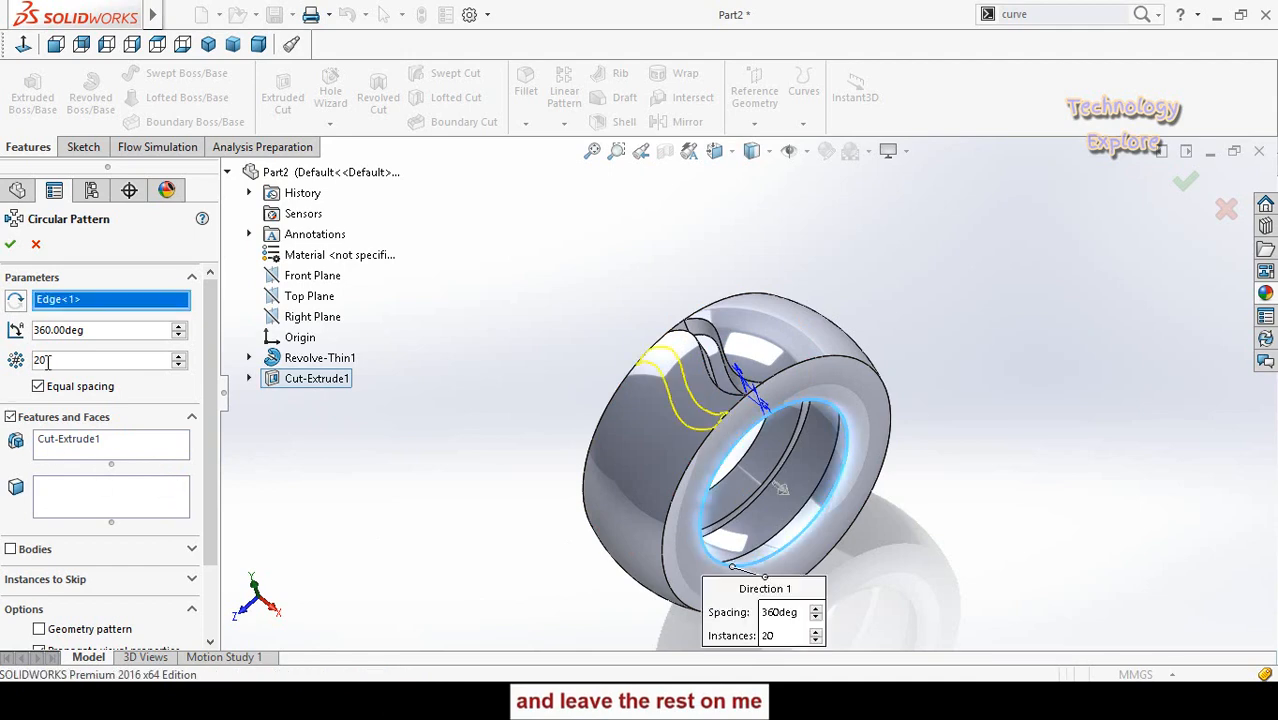
- Accept the circular pattern, keeping only Body 1 of the resulting bodies
click(12, 248)
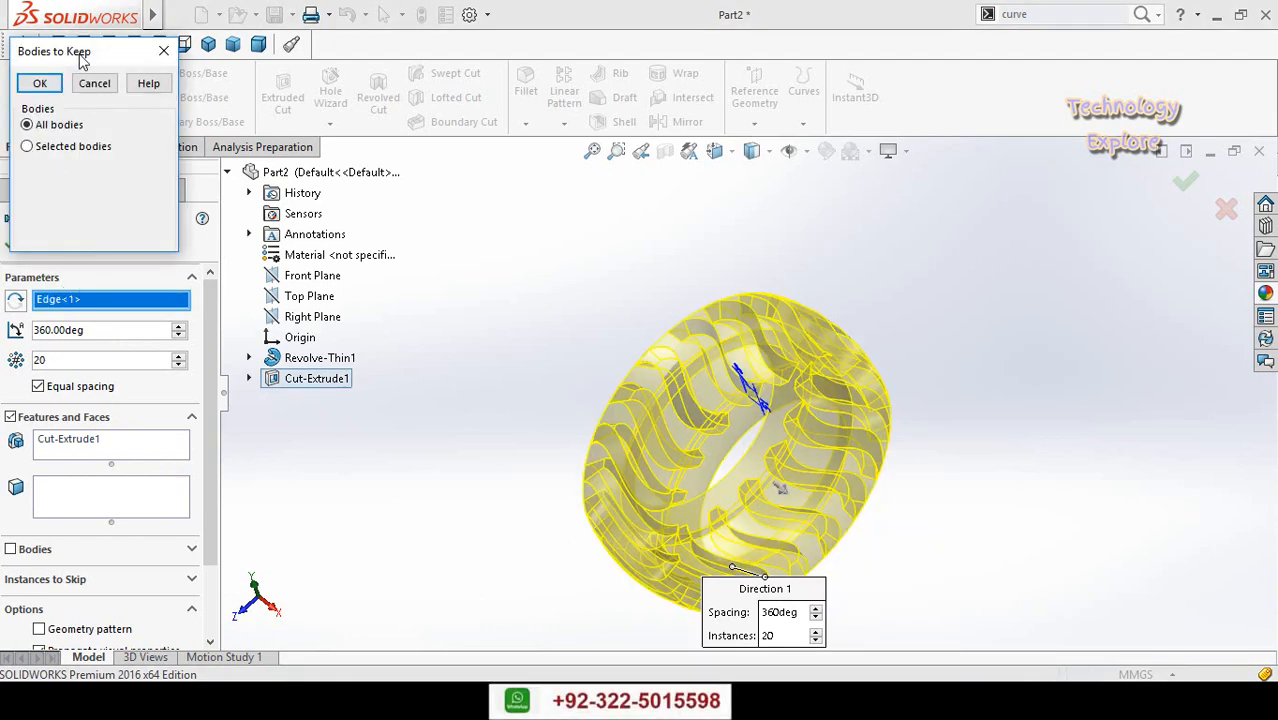
click(30, 146)
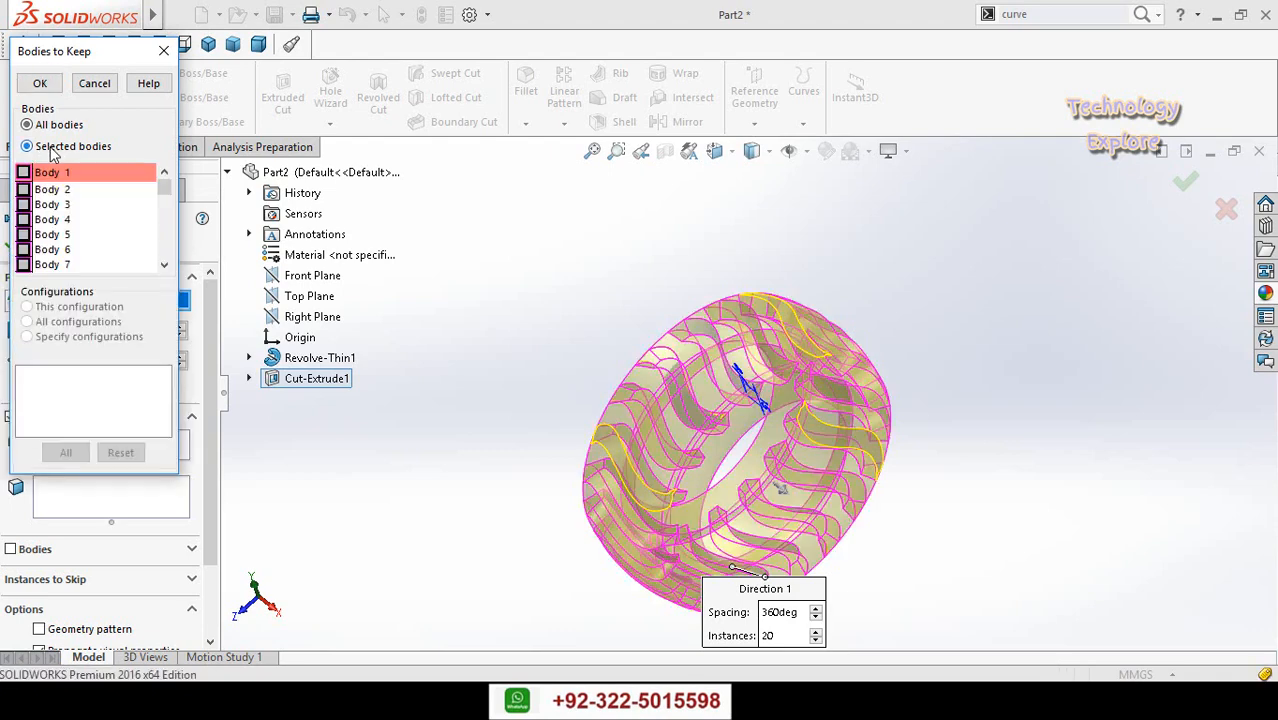
click(23, 173)
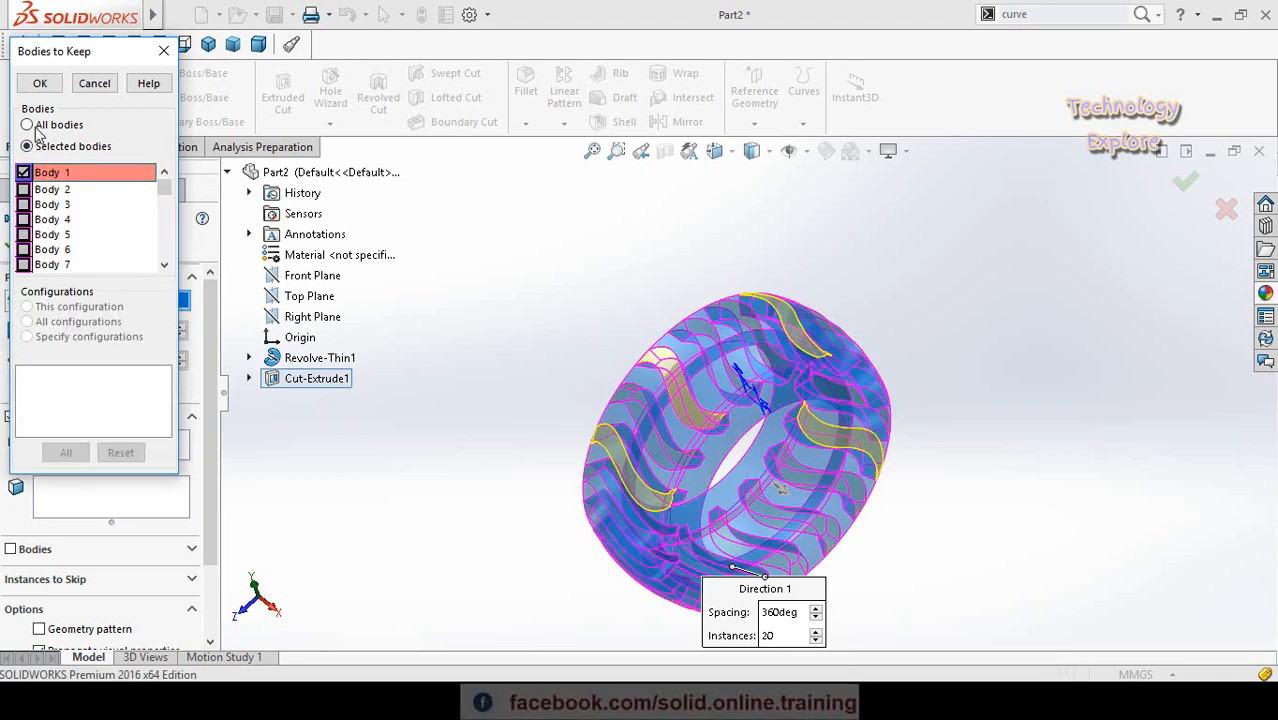
click(39, 84)
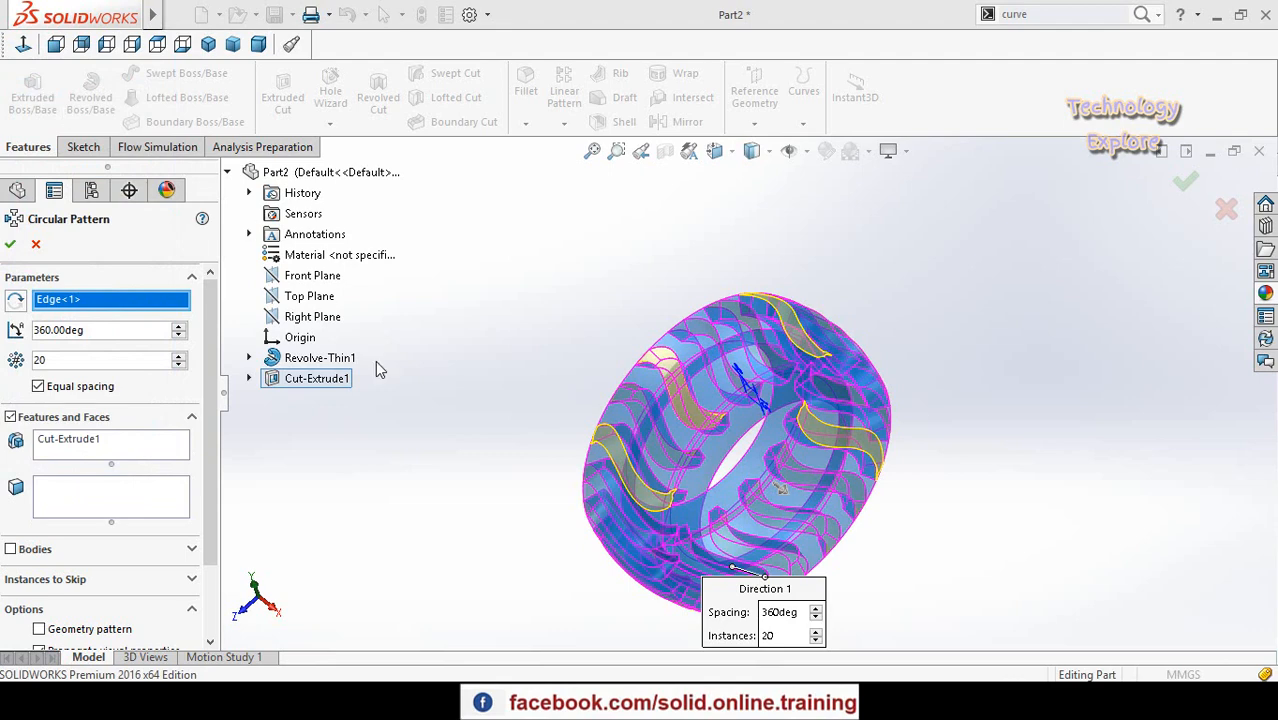
key(Return)
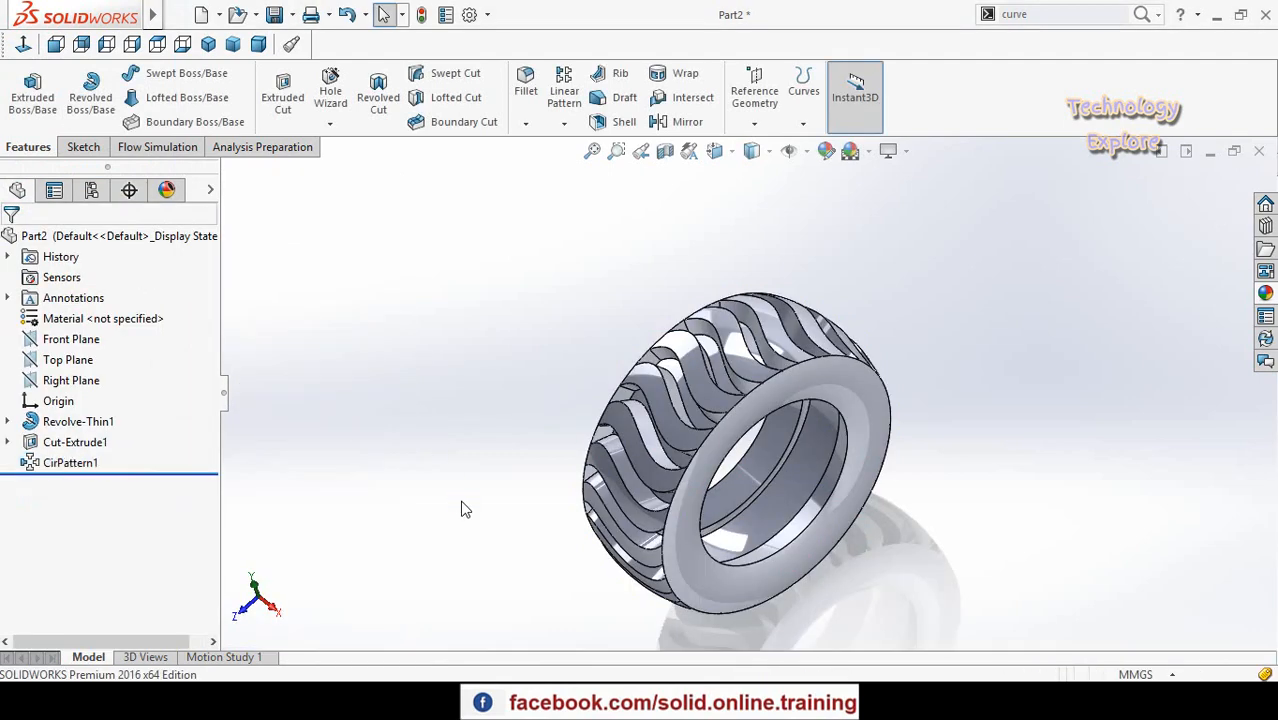
- Start a sketch on the Front Plane and draw a horizontal centreline about 198 mm long from the origin across the tyre
middle_drag(462, 509, 301, 305)
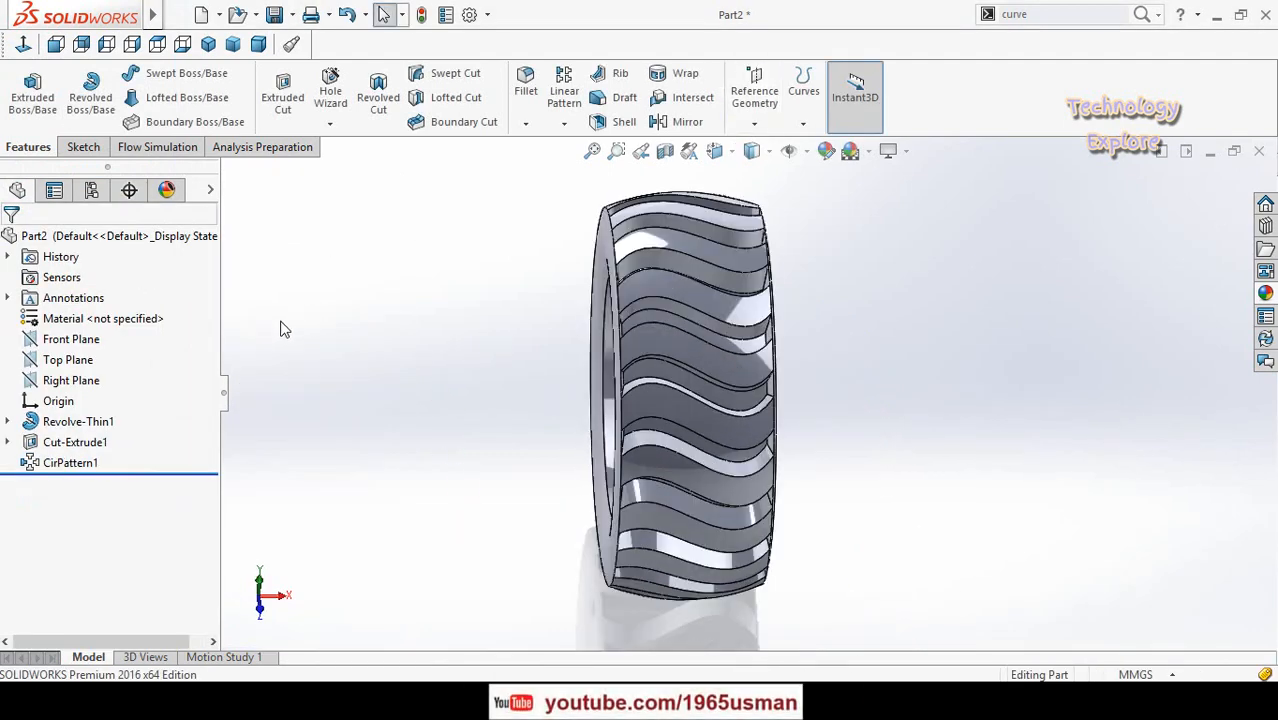
click(70, 339)
click(66, 314)
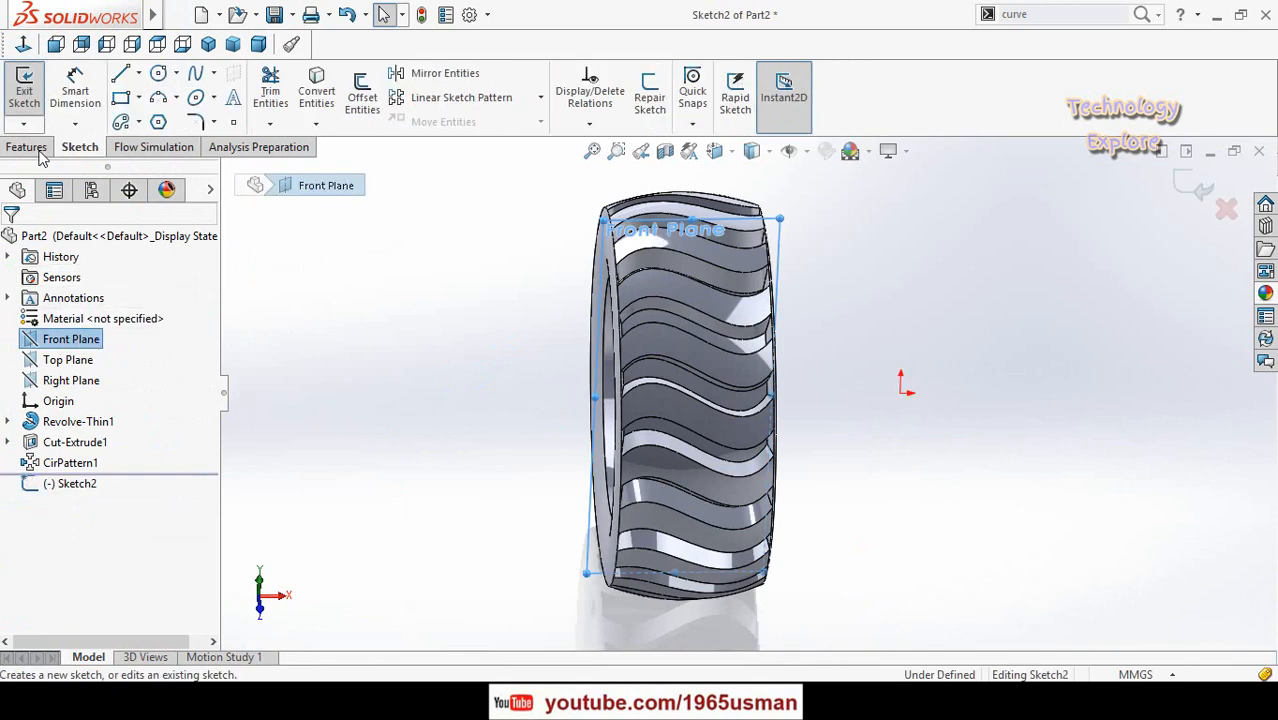
click(23, 44)
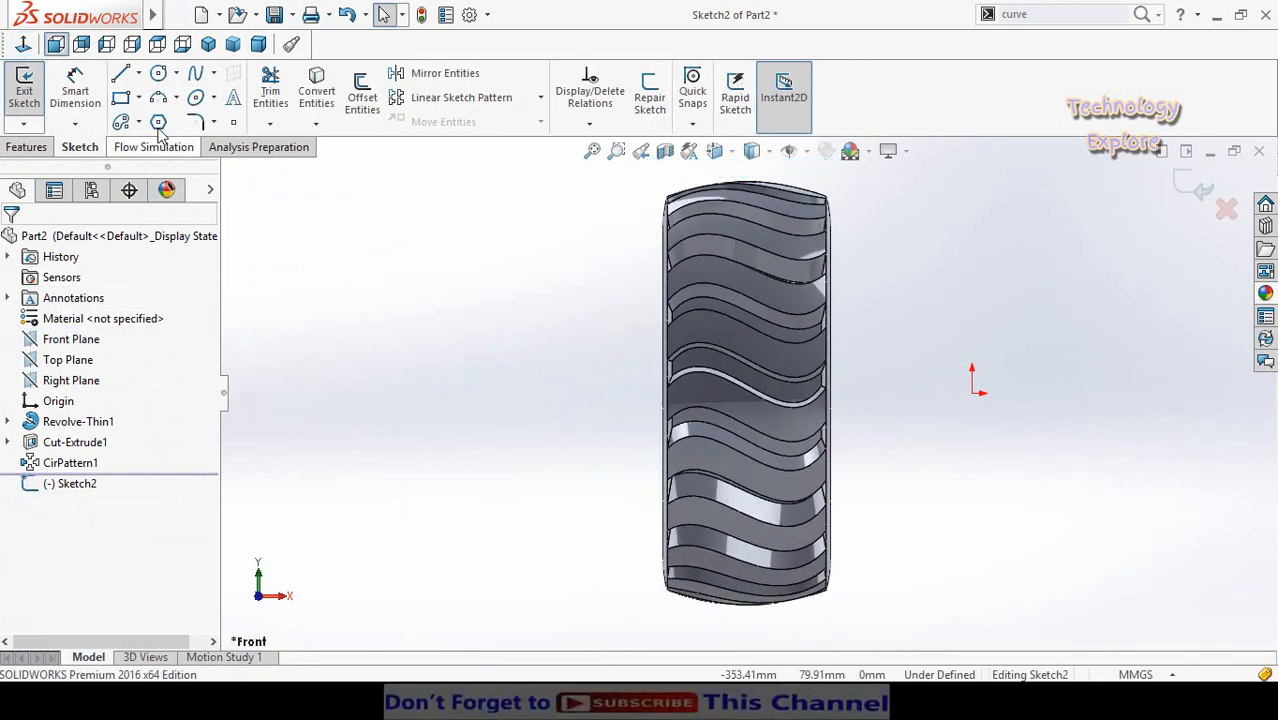
click(138, 73)
click(165, 117)
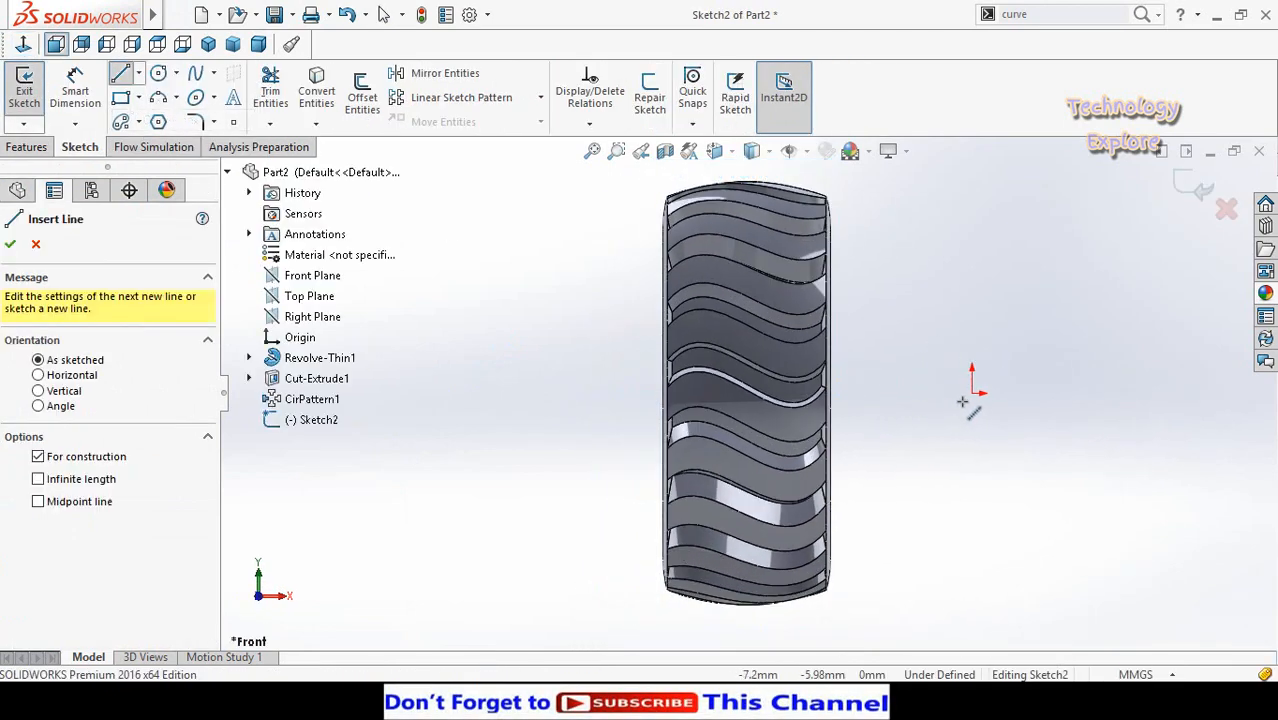
click(972, 393)
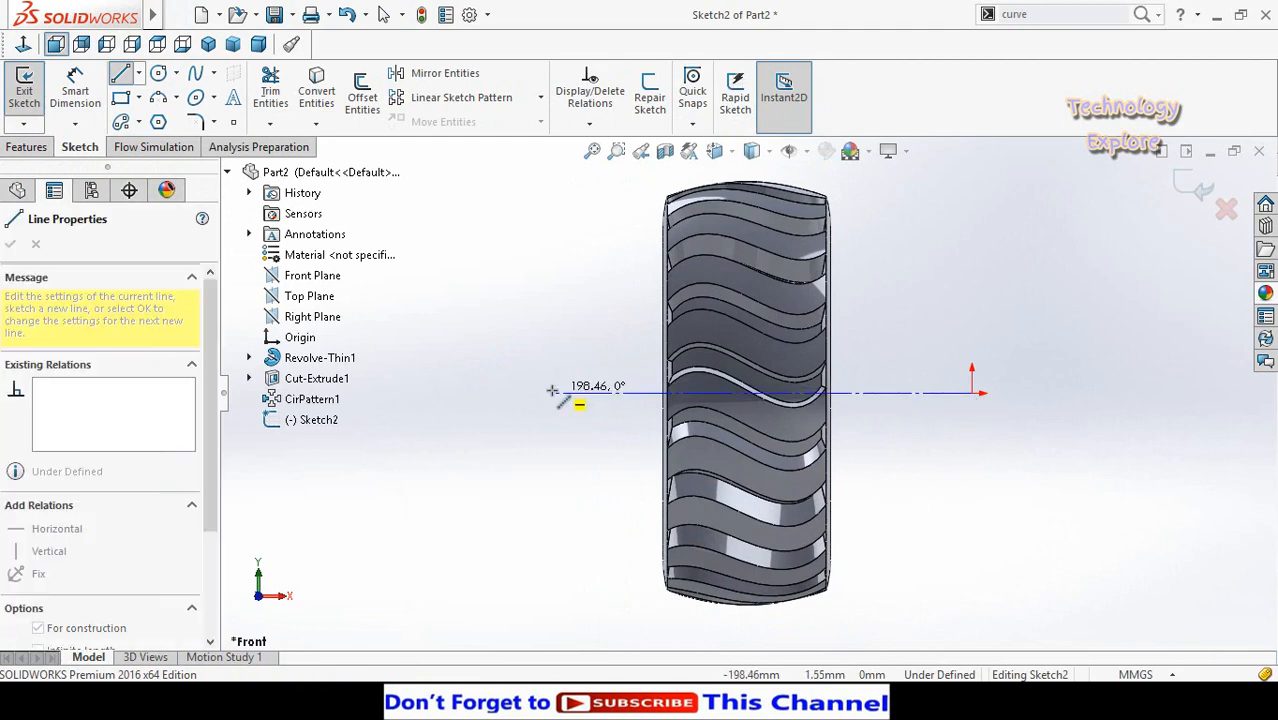
click(552, 392)
key(Escape)
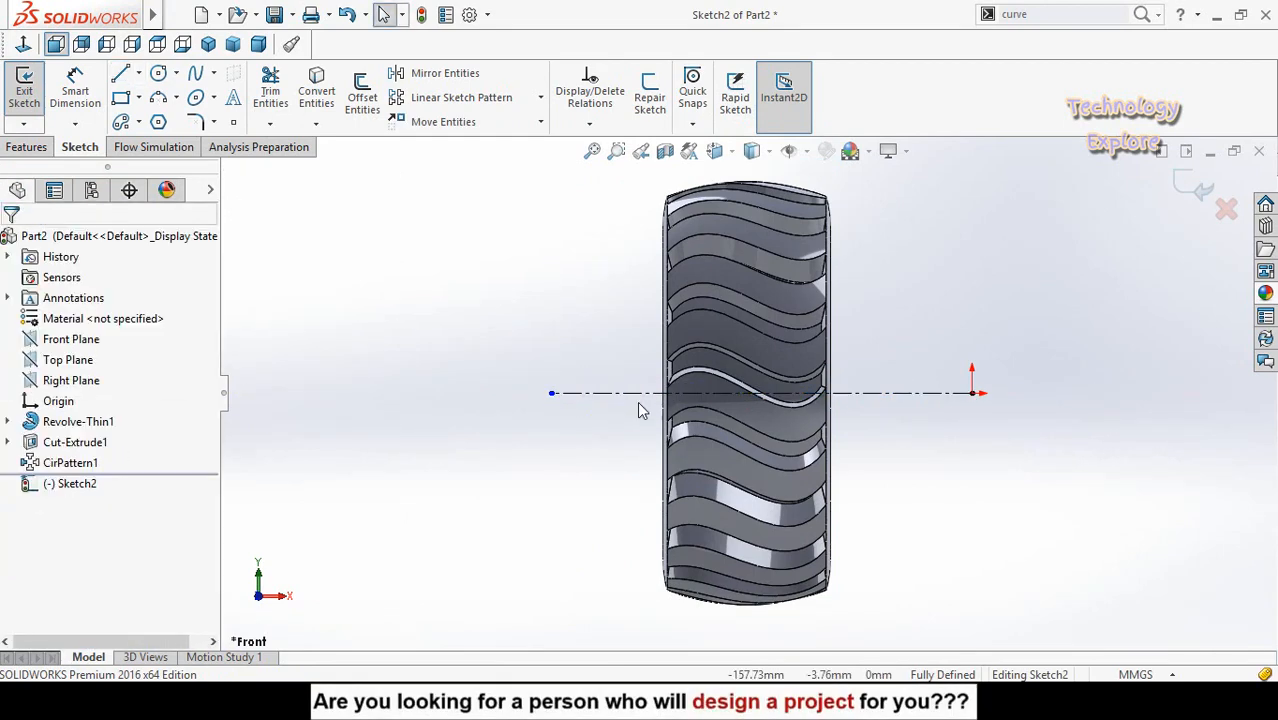
scroll(667, 226, down, 2)
scroll(640, 248, up, 3)
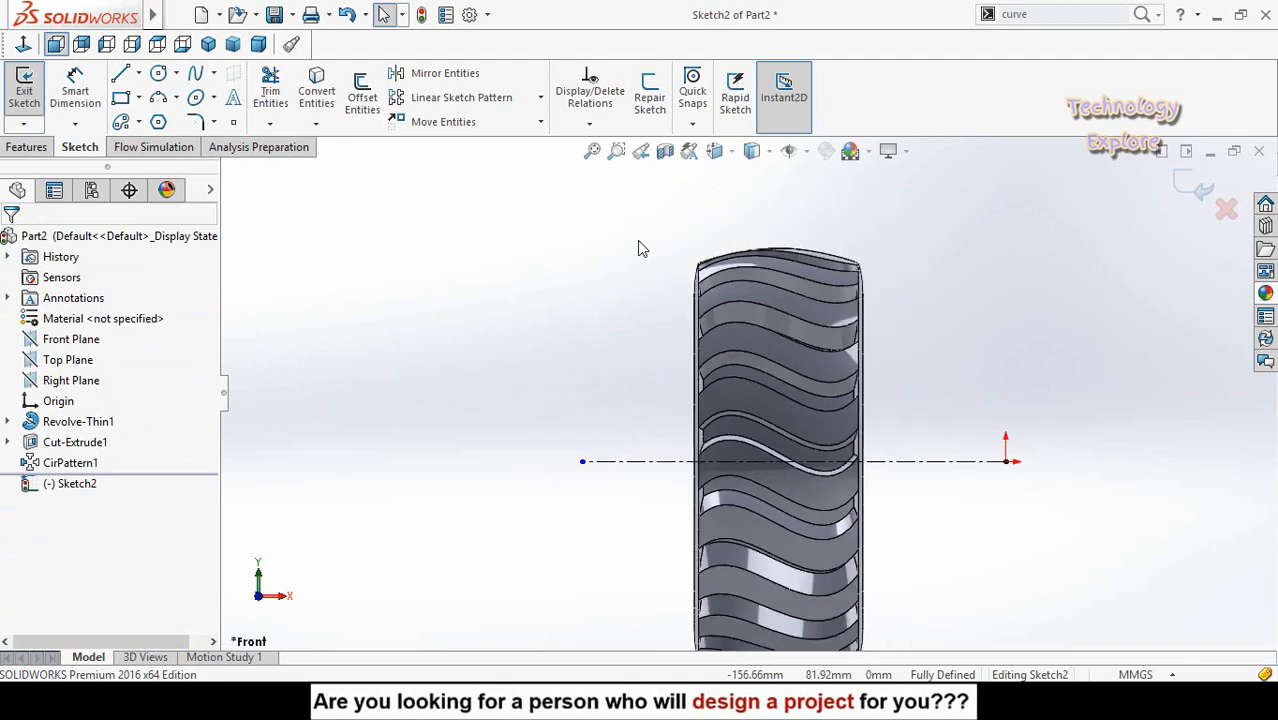
click(752, 151)
click(753, 259)
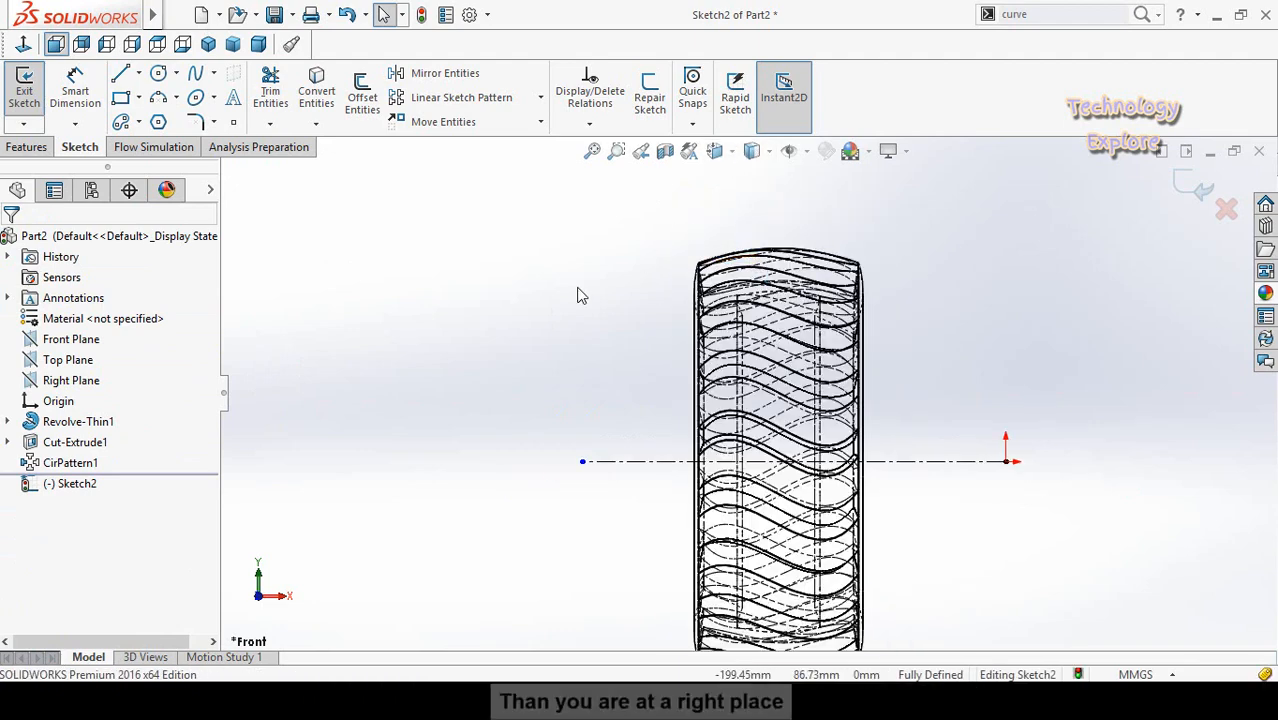
click(769, 154)
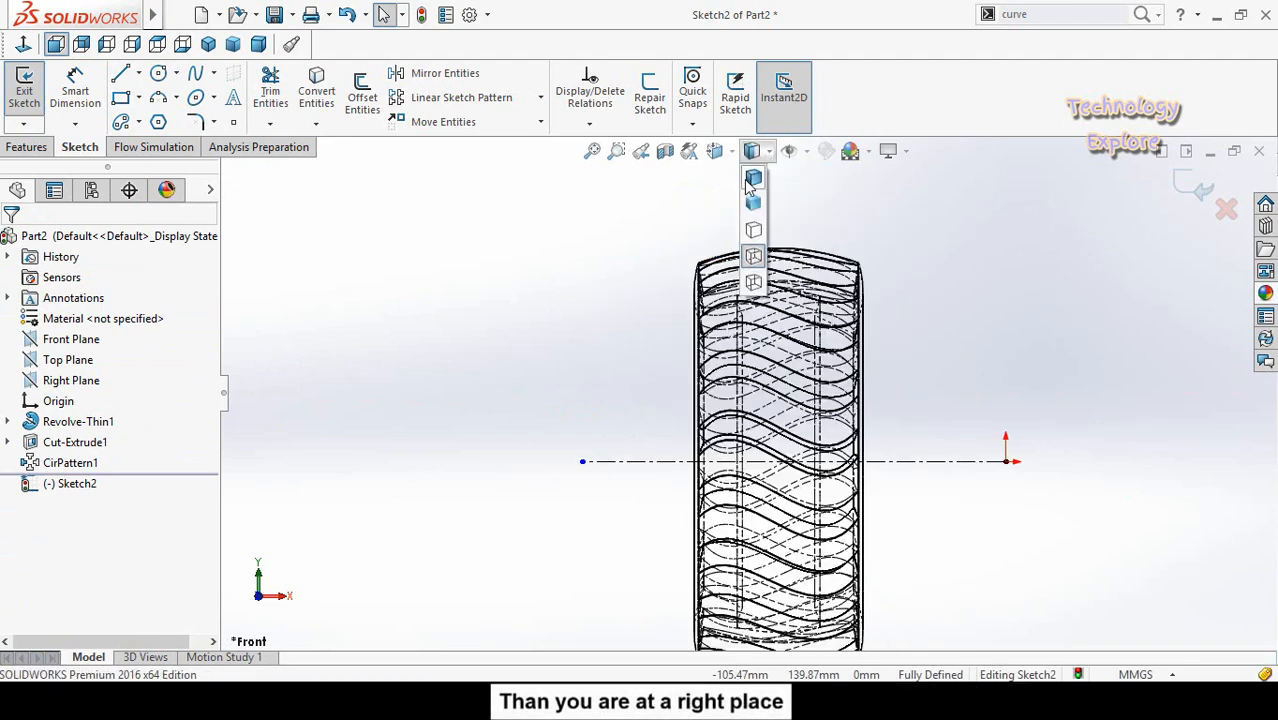
click(757, 198)
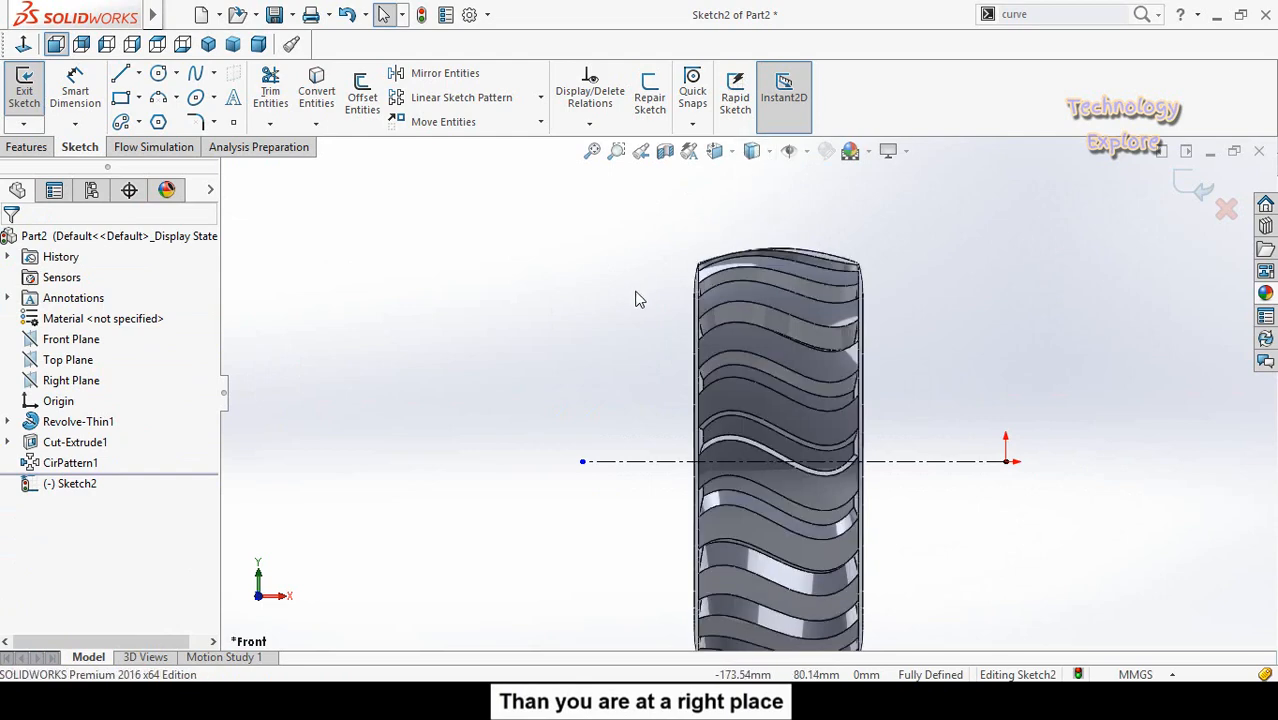
- Convert the thin revolve's profile sketch, Sketch1, into entities of the current sketch
scroll(962, 322, down, 1)
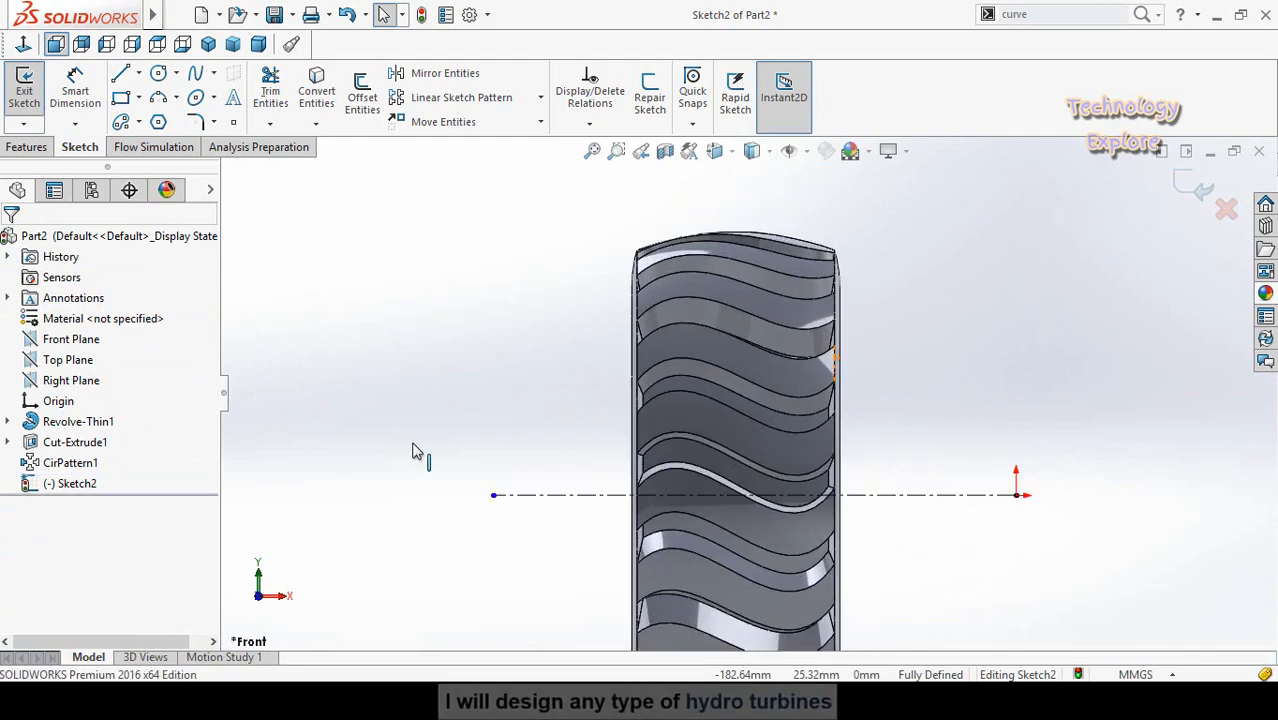
click(8, 422)
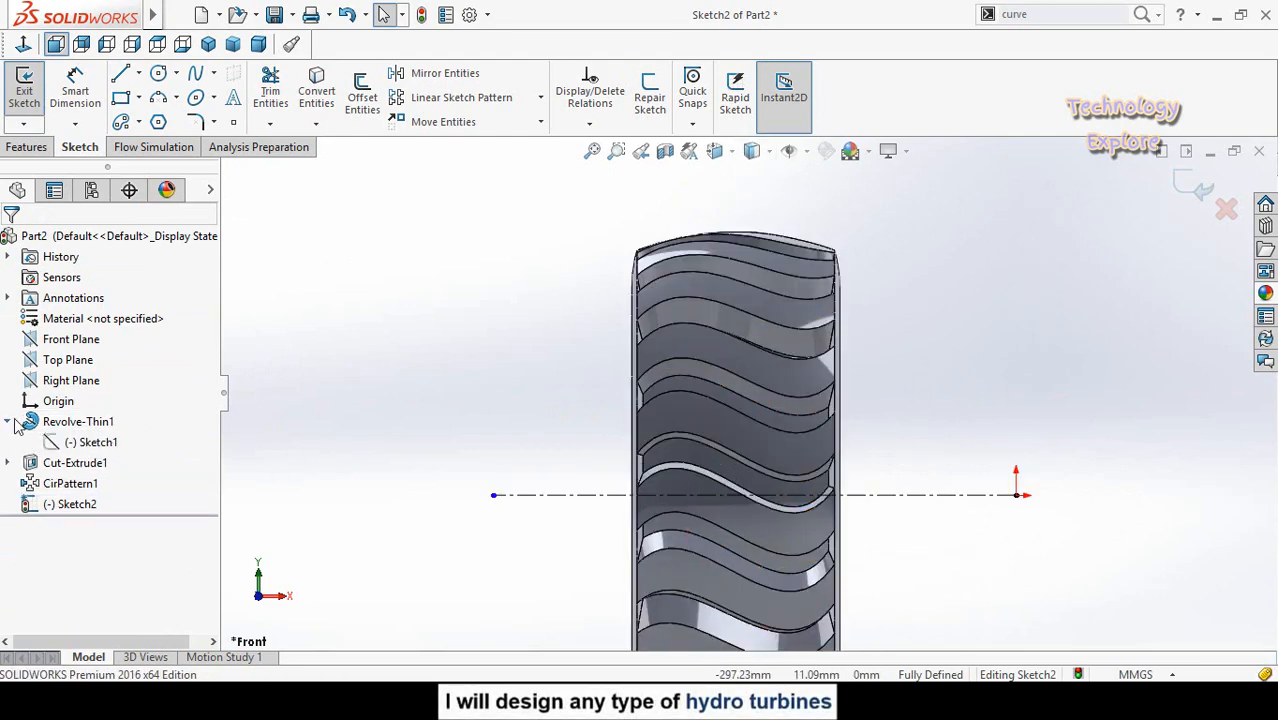
click(88, 442)
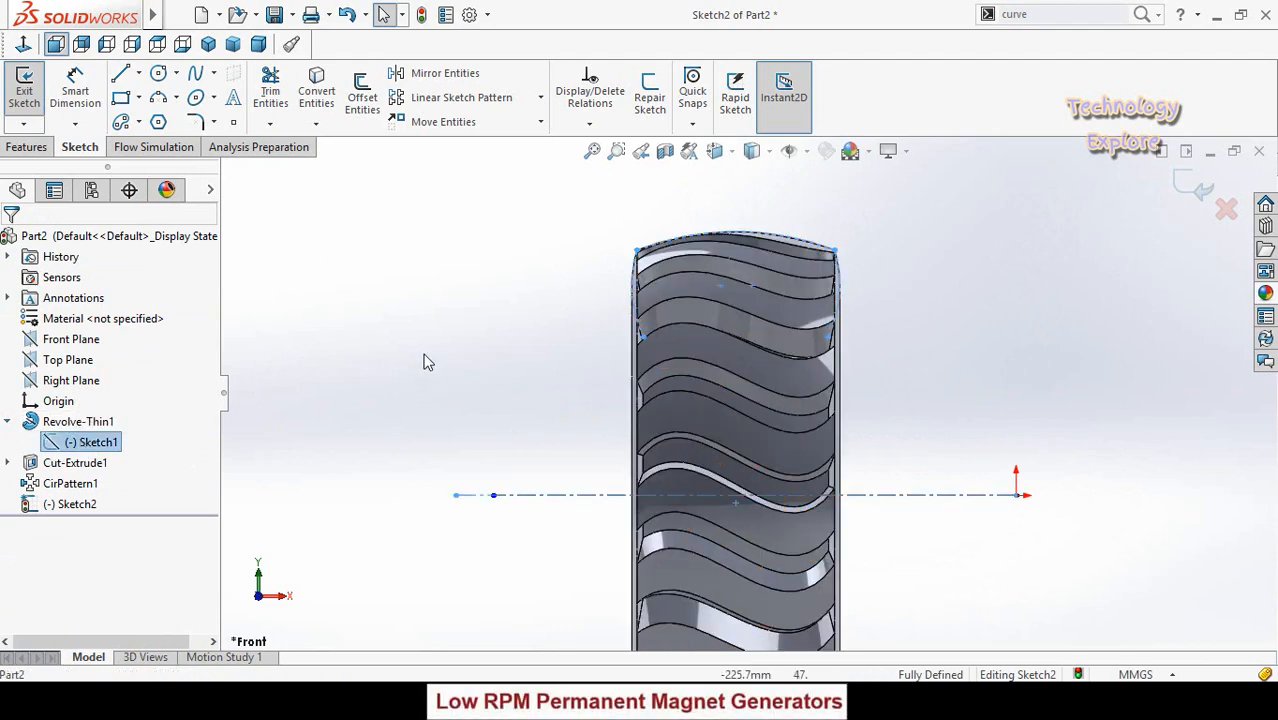
click(318, 95)
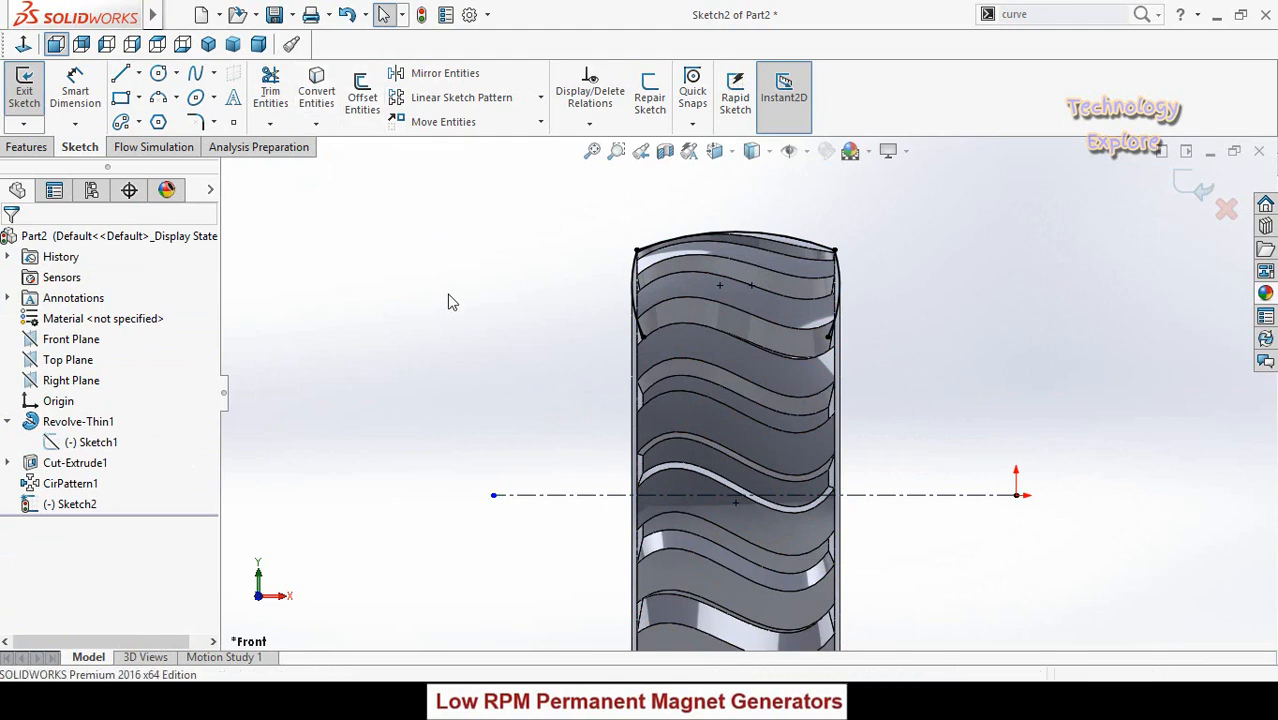
- Delete the converted arc along the tread, leaving only the two sidewall arcs
scroll(837, 224, down, 2)
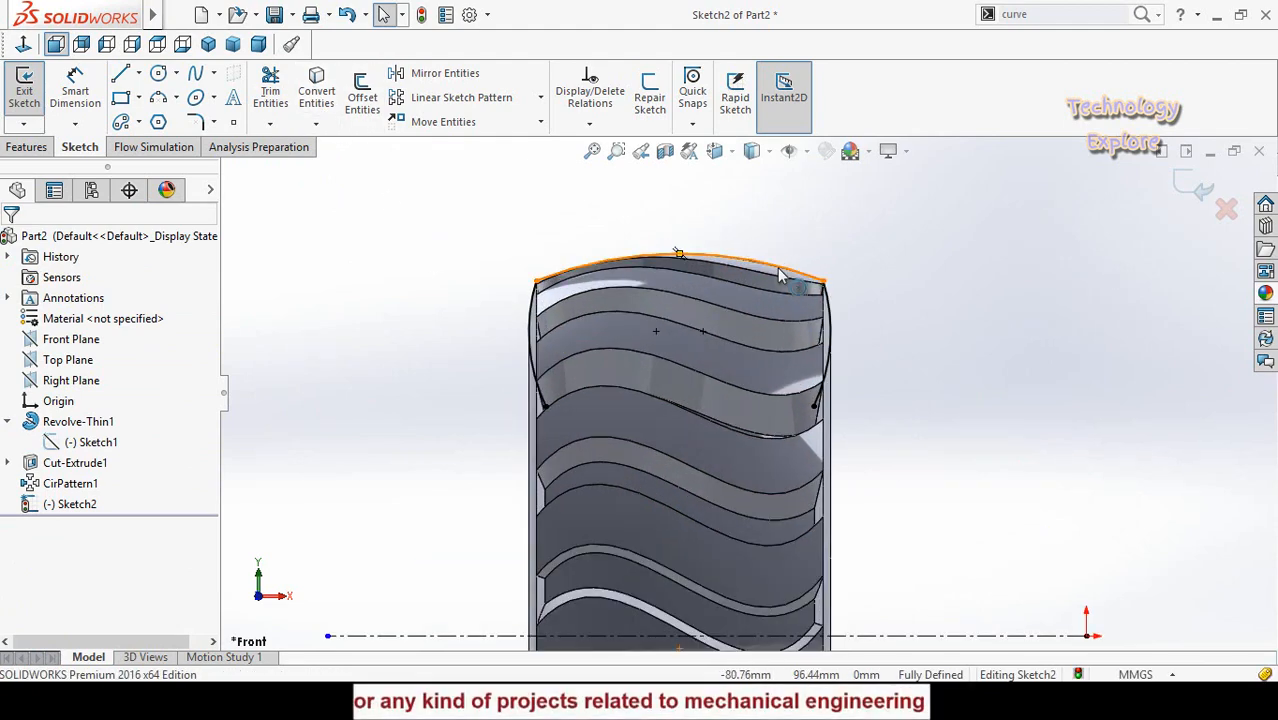
click(779, 276)
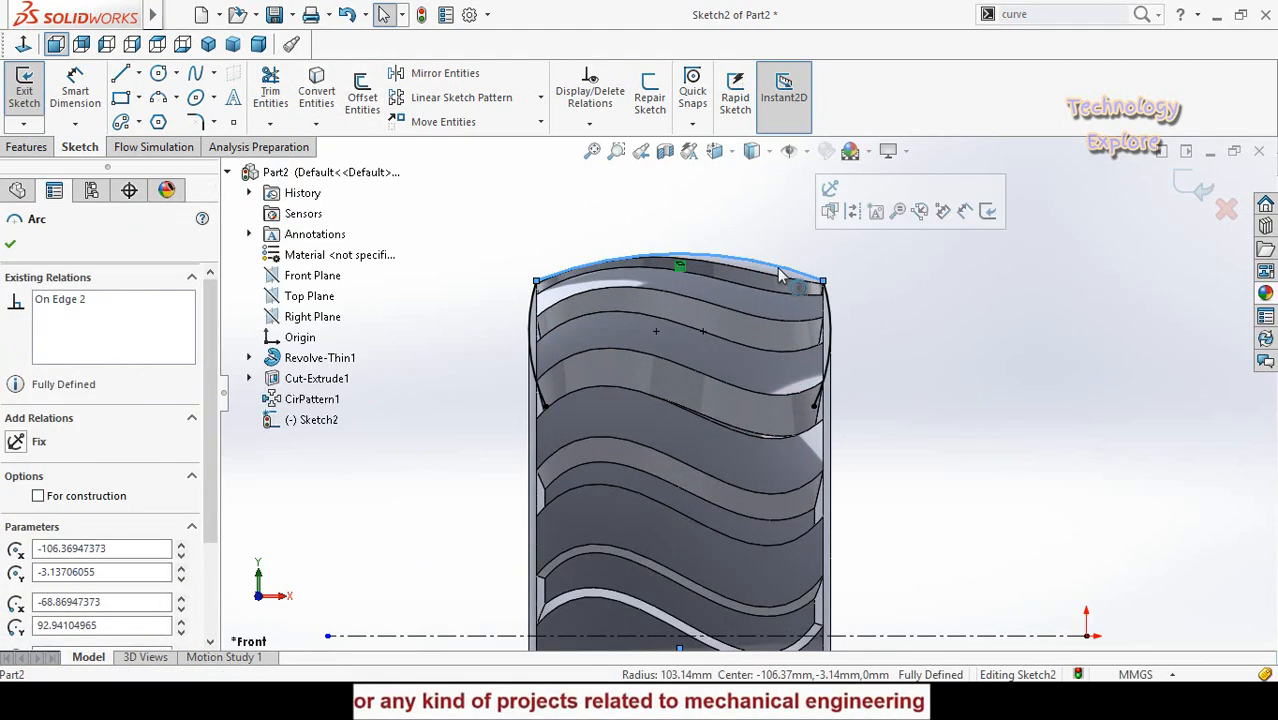
key(Escape)
scroll(932, 395, up, 2)
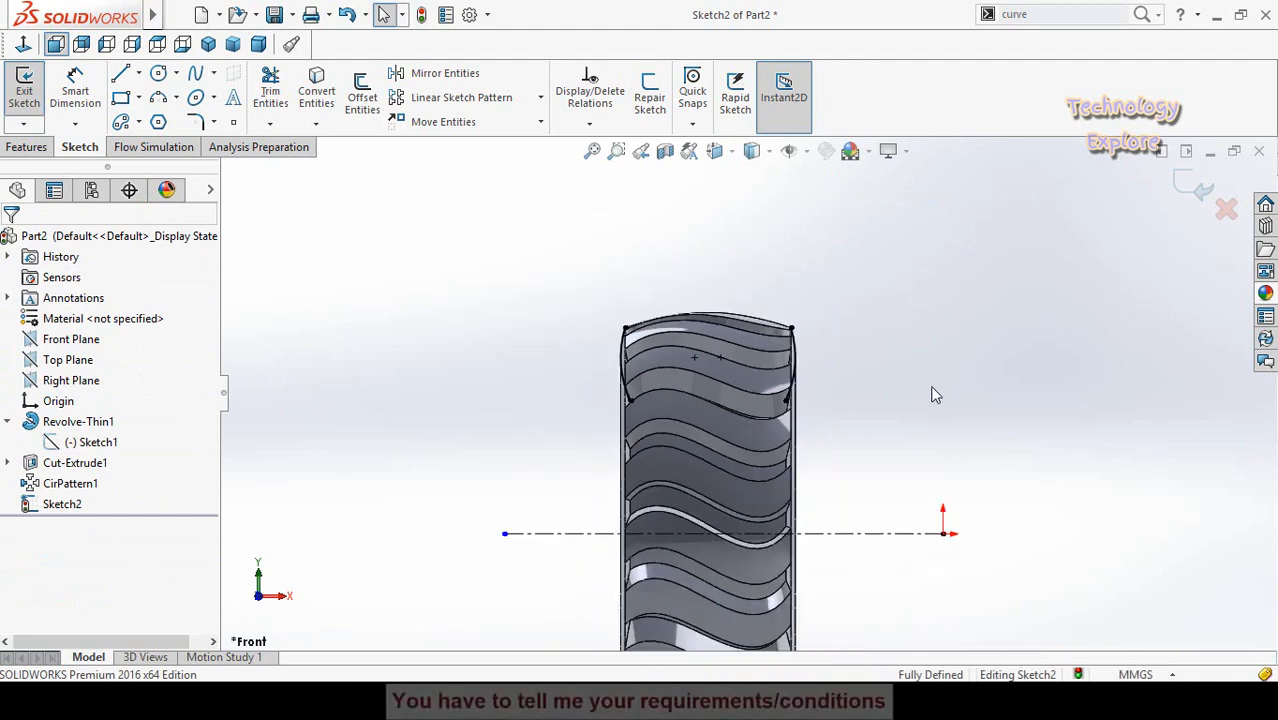
- Offset both sidewall arcs 5 mm bi-directionally with arc-capped ends, making the base geometry construction
mouse_move(868, 262)
mouse_down()
mouse_move(557, 430)
mouse_move(562, 448)
mouse_up()
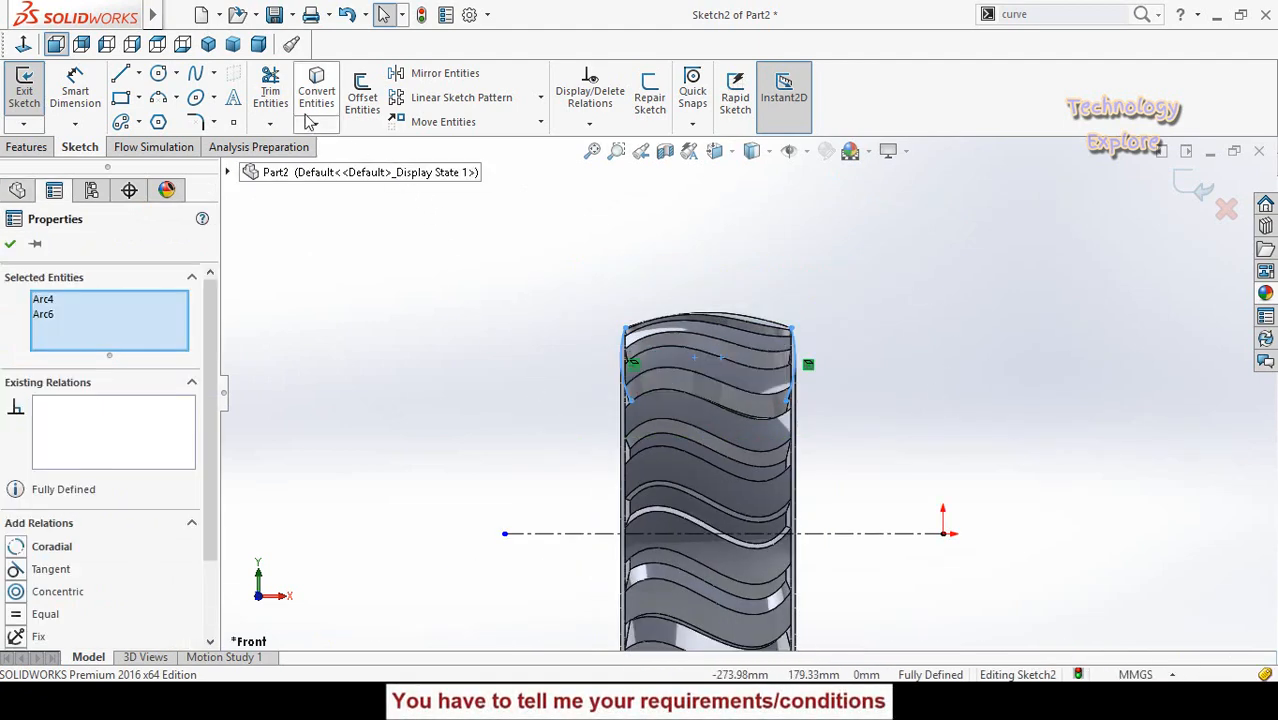
click(356, 100)
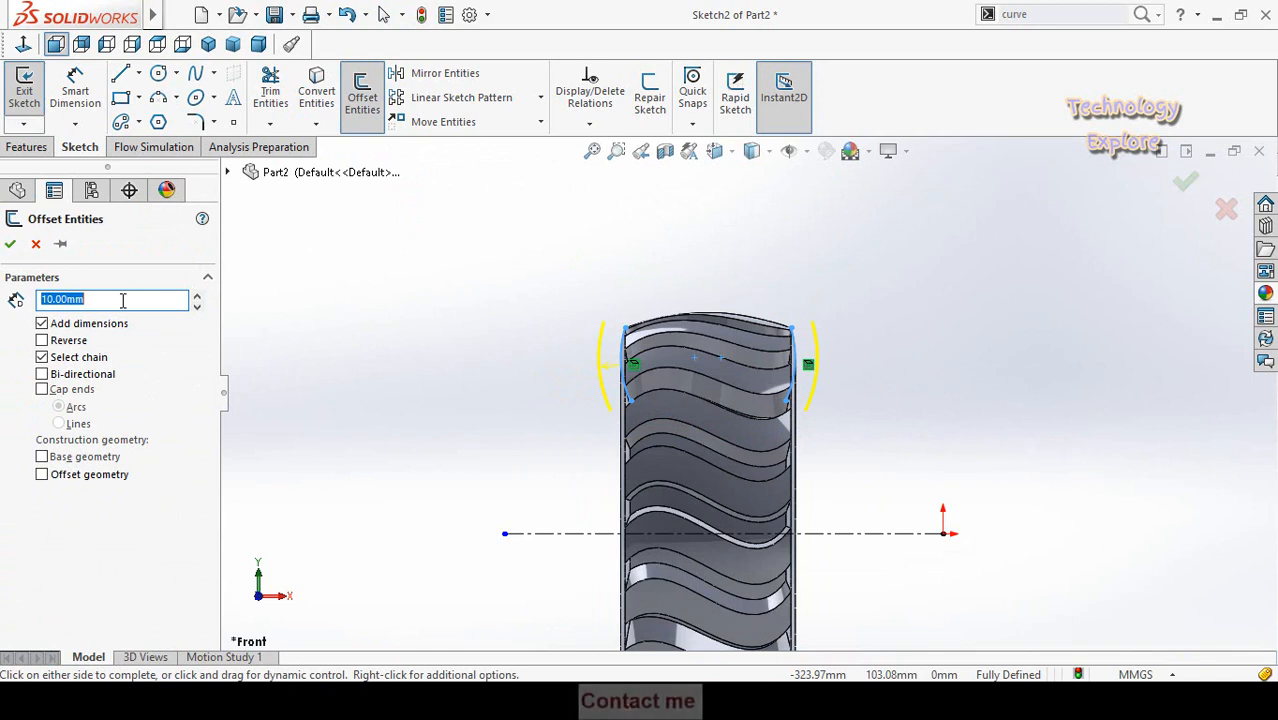
text(5)
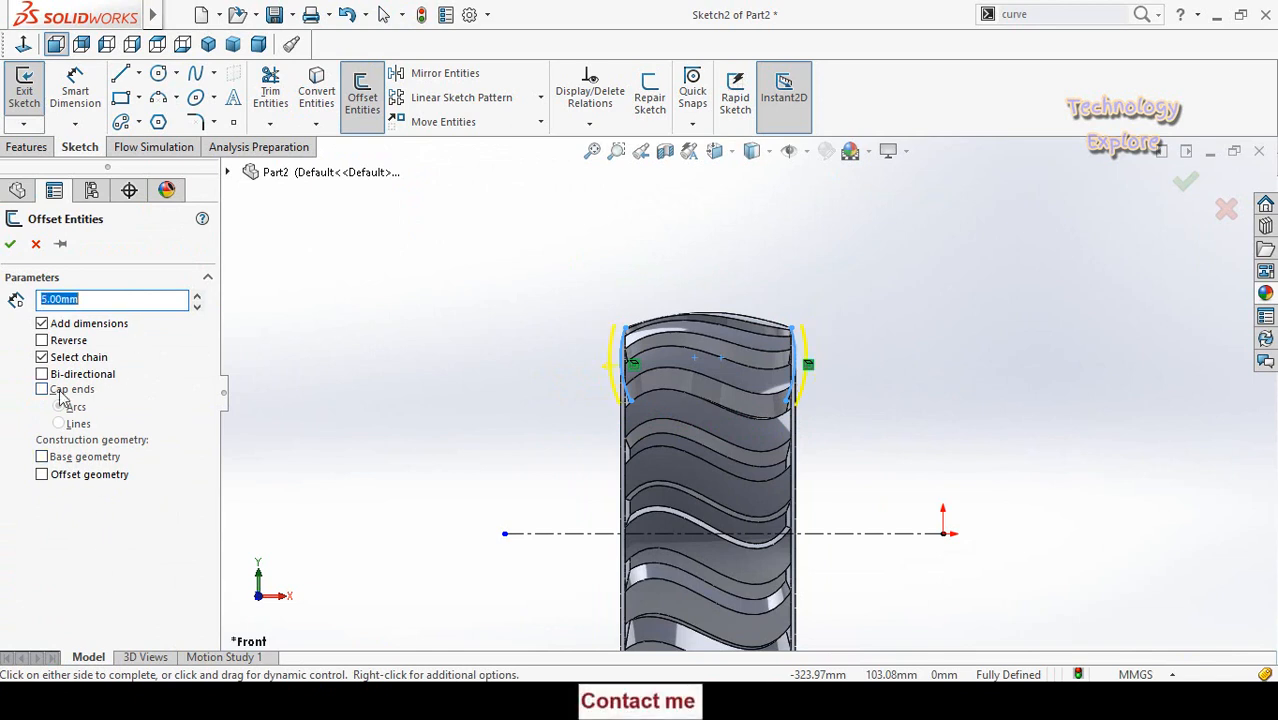
click(42, 341)
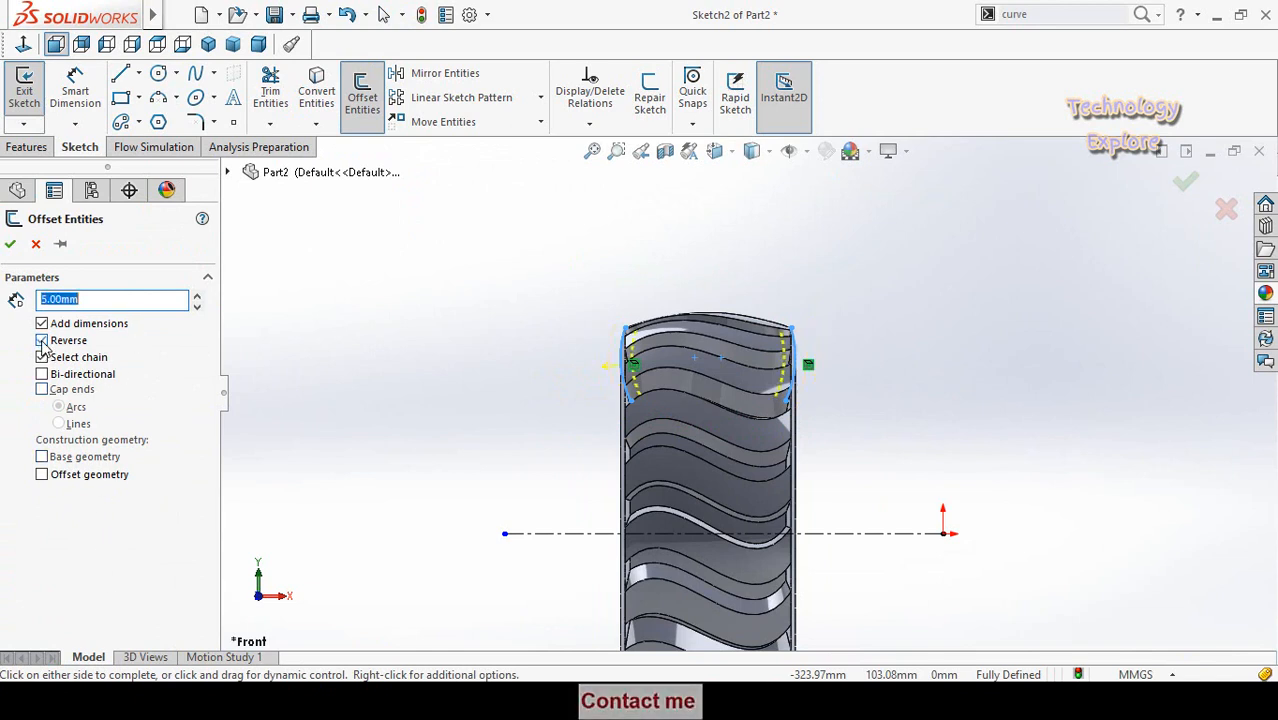
click(43, 460)
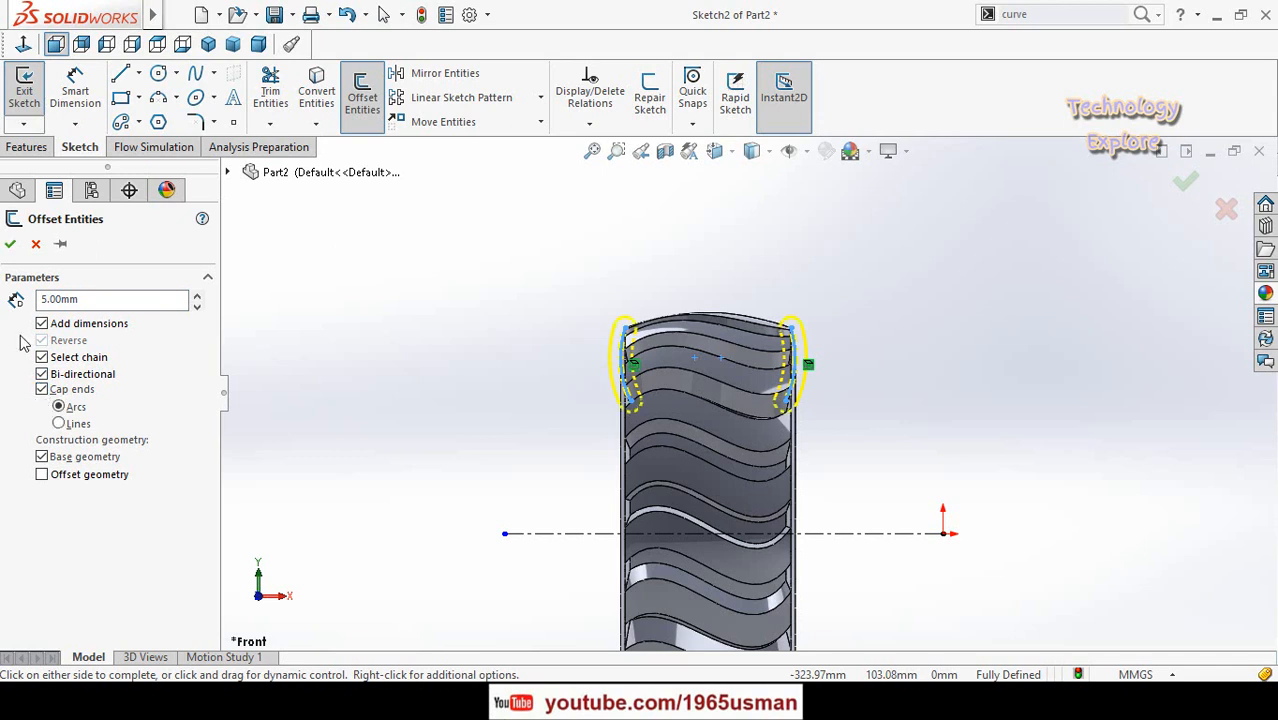
click(10, 245)
- Cut the two capped sidewall profiles from the tyre with a 360° blind Revolved Cut about the centreline
middle_drag(445, 354, 506, 428)
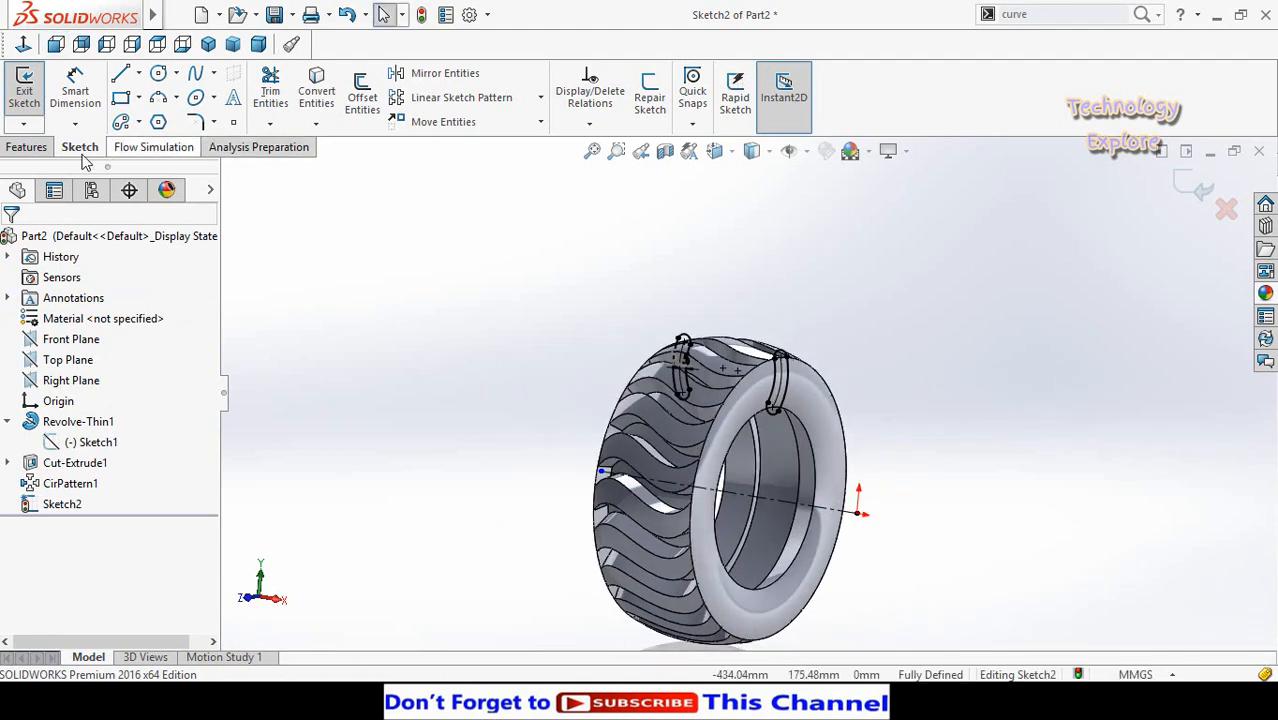
click(36, 150)
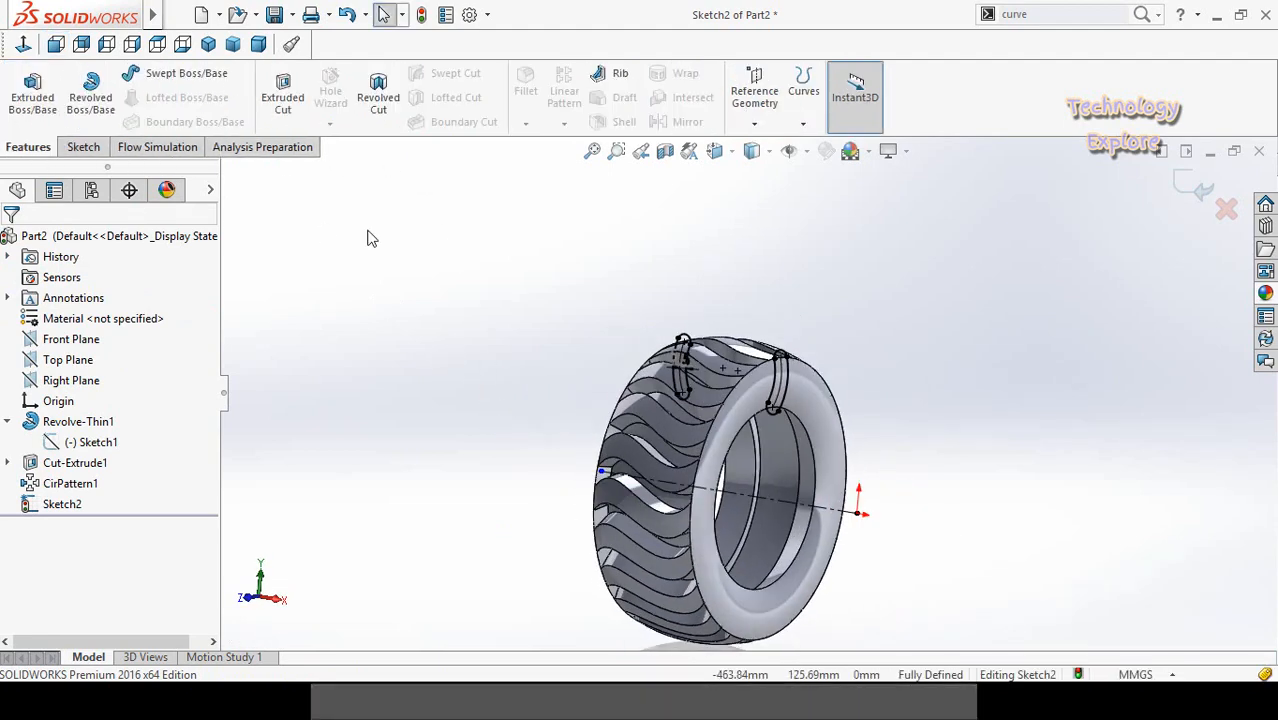
click(379, 100)
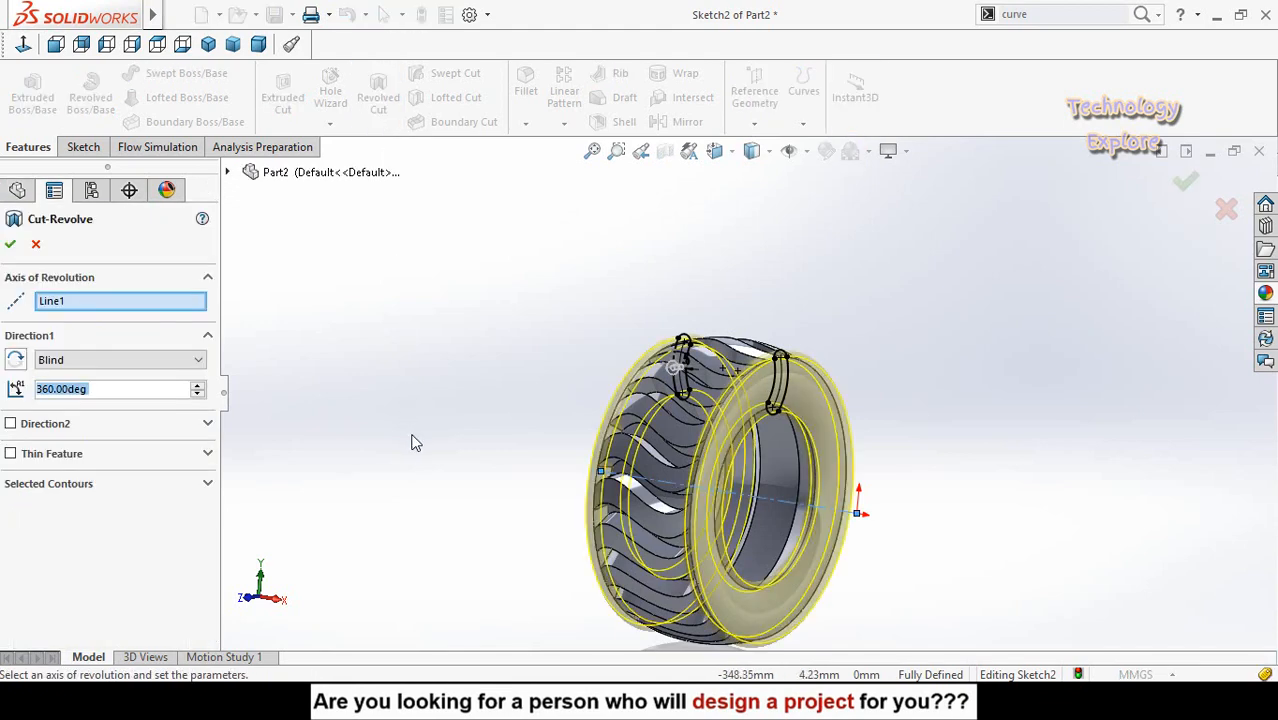
click(10, 245)
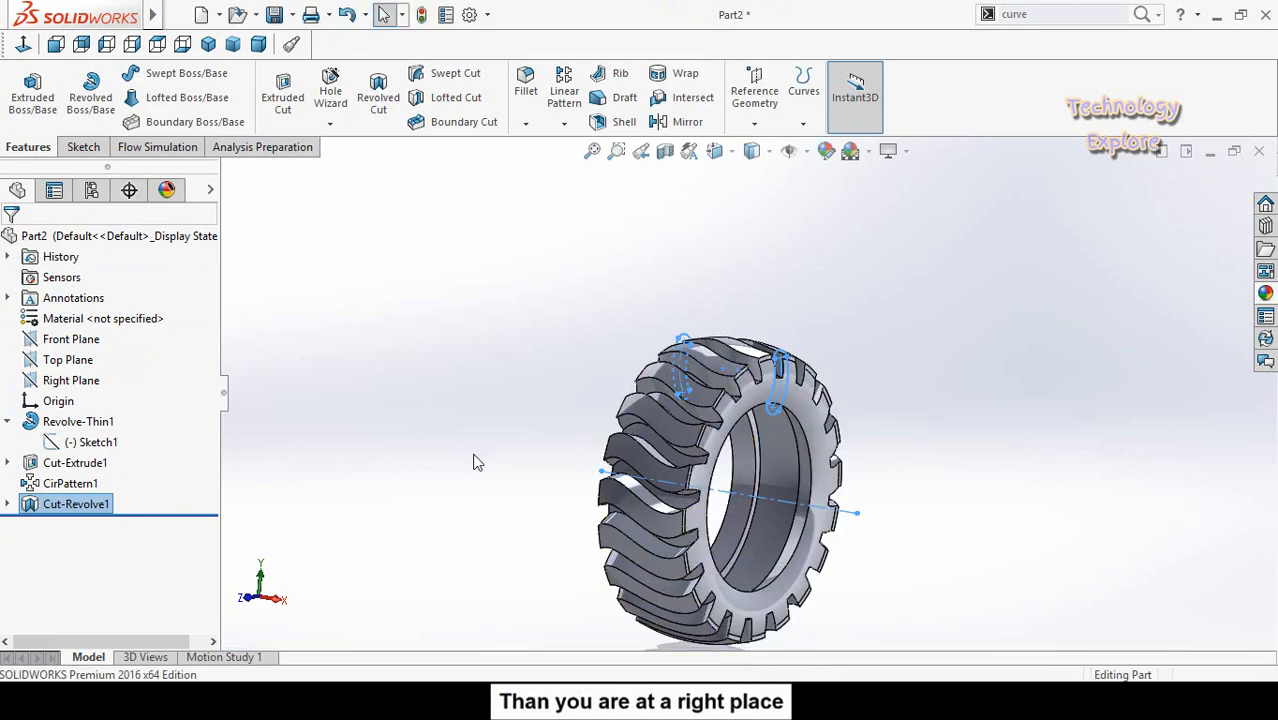
middle_drag(518, 470, 762, 594)
scroll(792, 600, down, 3)
scroll(788, 570, up, 3)
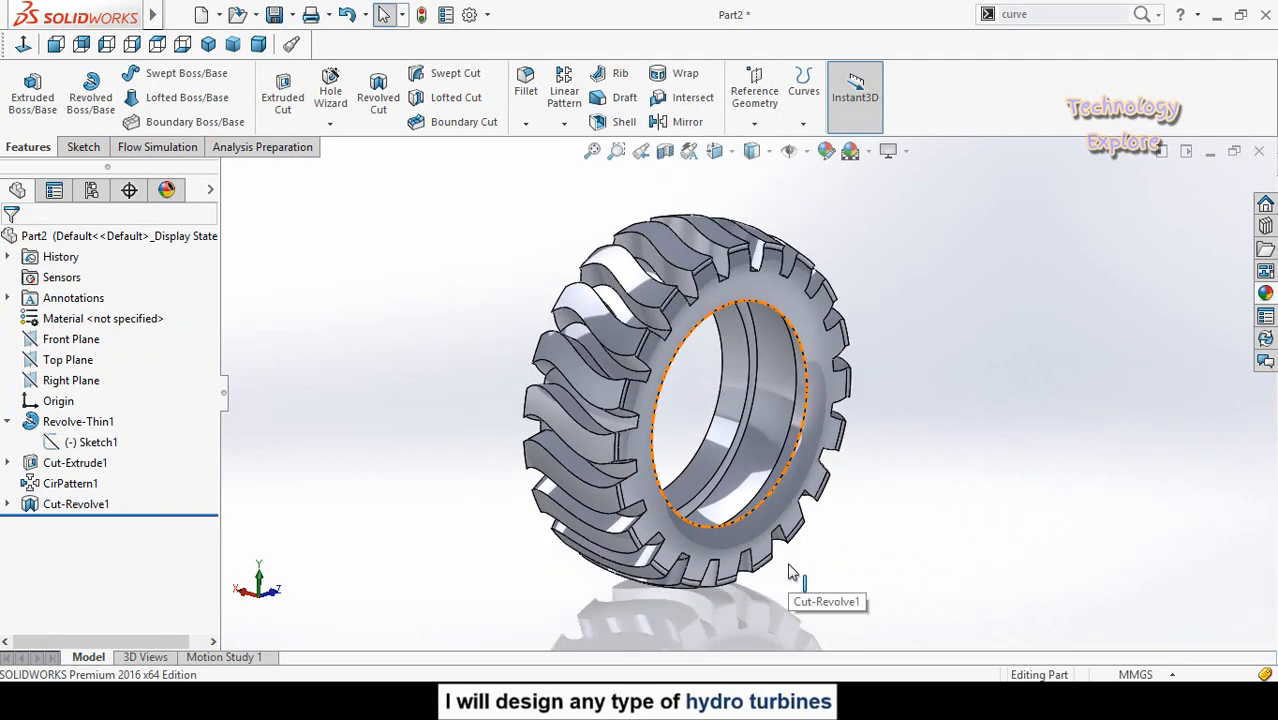
mouse_move(739, 455)
middle_down()
mouse_move(708, 457)
mouse_move(716, 465)
middle_up()
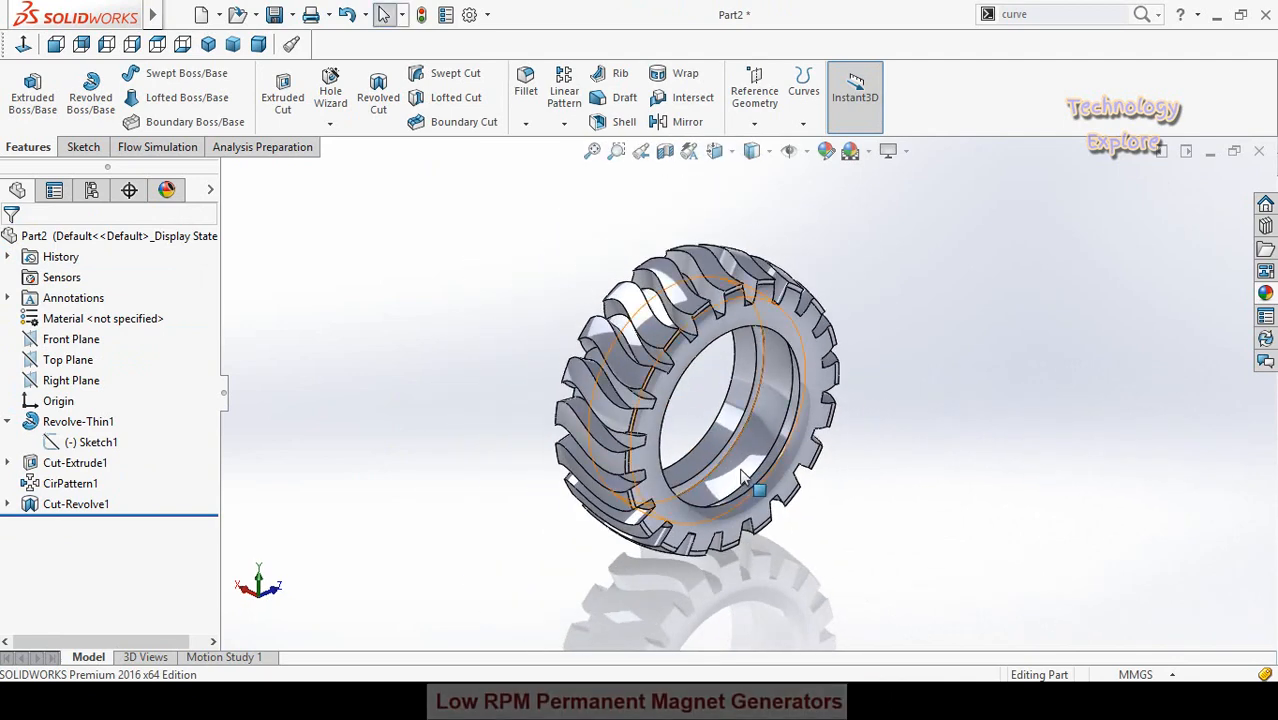
scroll(706, 428, down, 2)
scroll(705, 428, up, 2)
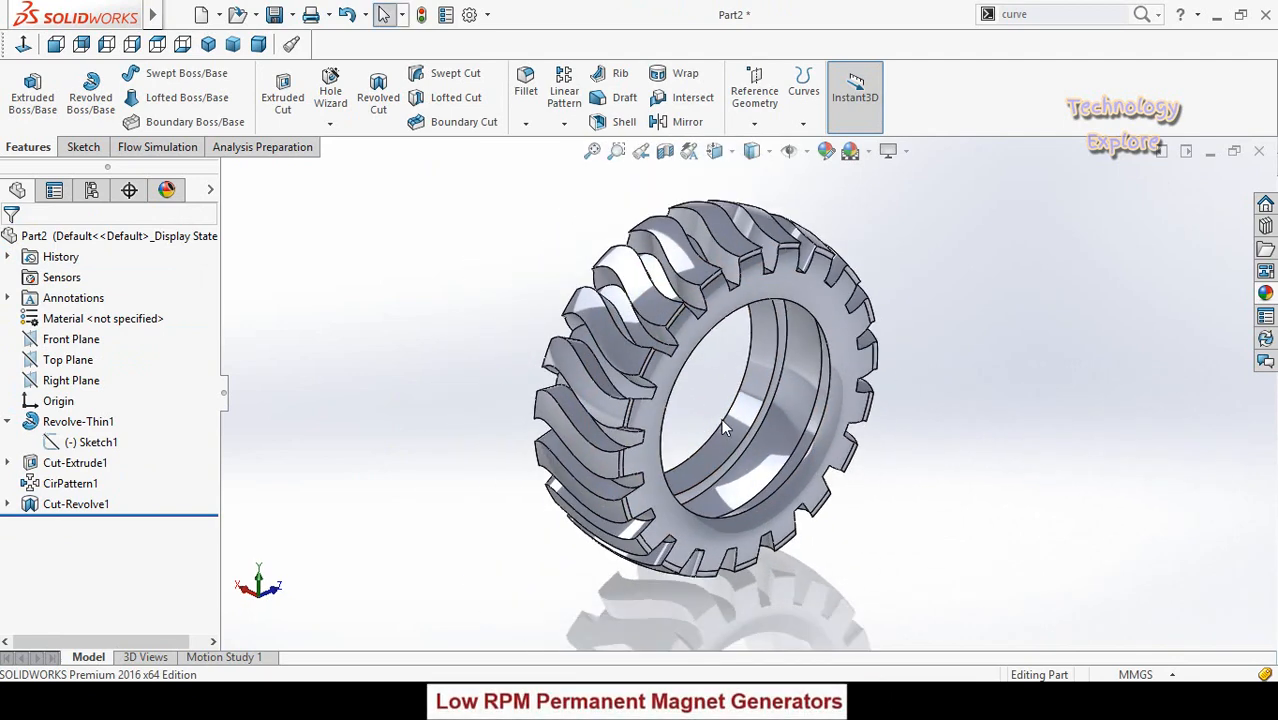